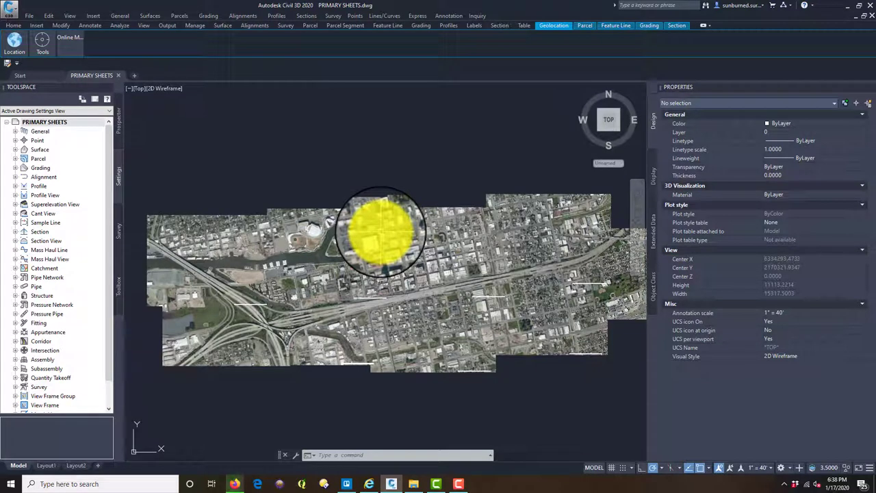
Delete the Layout2 layout from the drawing
left_click(76, 465)
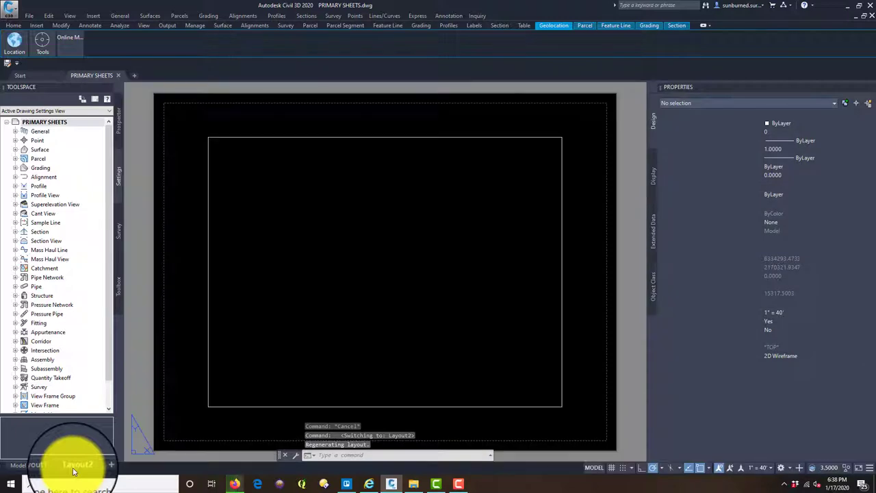
right_click(73, 471)
left_click(126, 337)
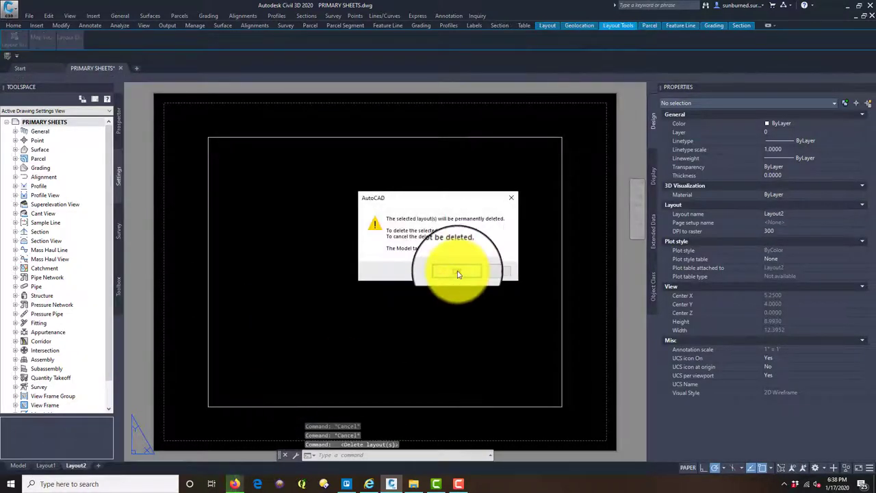
left_click(458, 274)
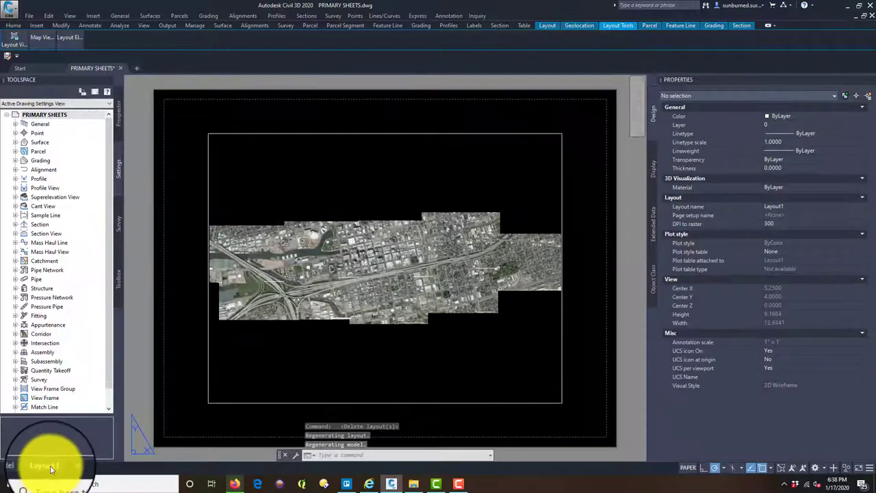
Rename the Layout1 layout as WALL MAP 1
right_click(50, 468)
left_click(96, 349)
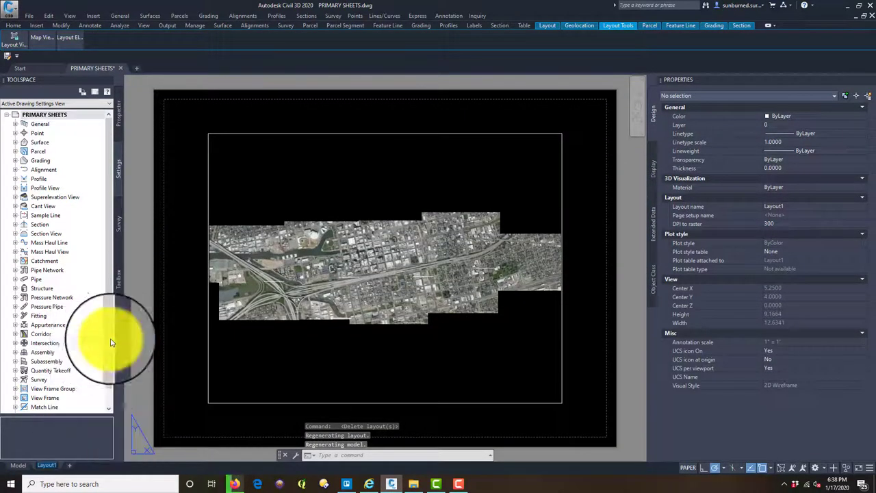
type("WAL")
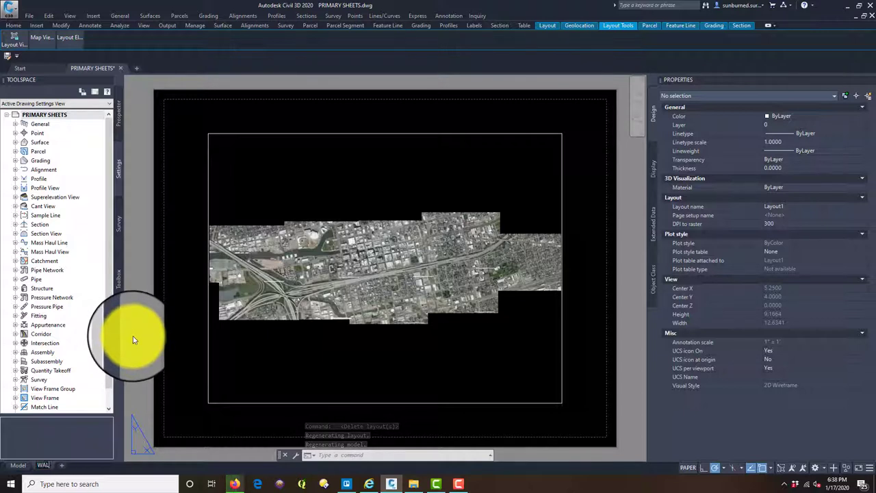
type("L MAP")
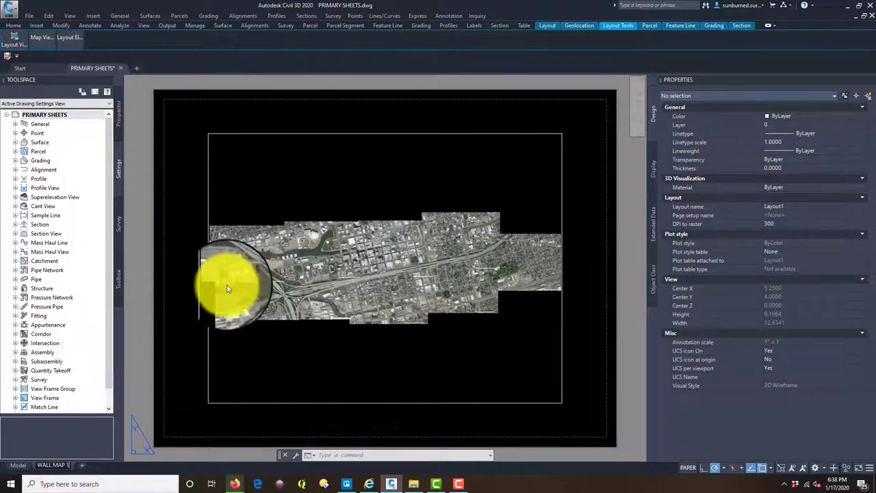
type(" 1")
key("Return")
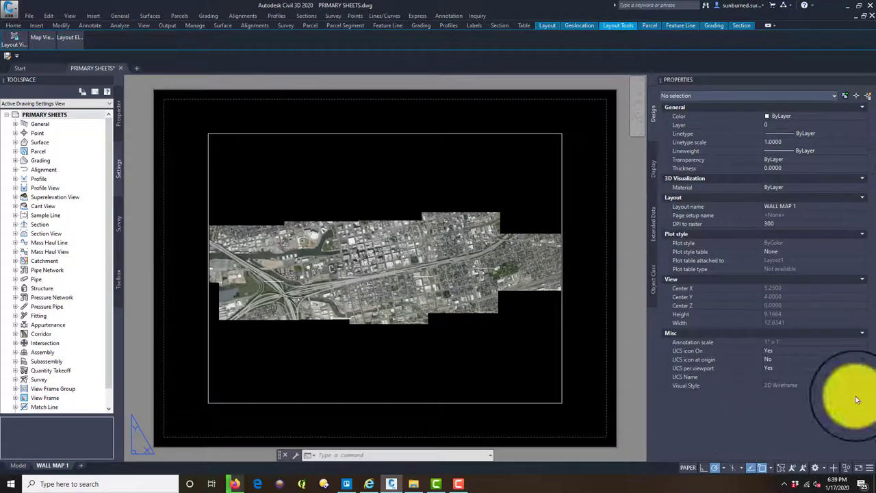
Modify the WALL MAP 1 page setup to use the Nitro PDF Creator (Pro 9) printer
double_click(512, 291)
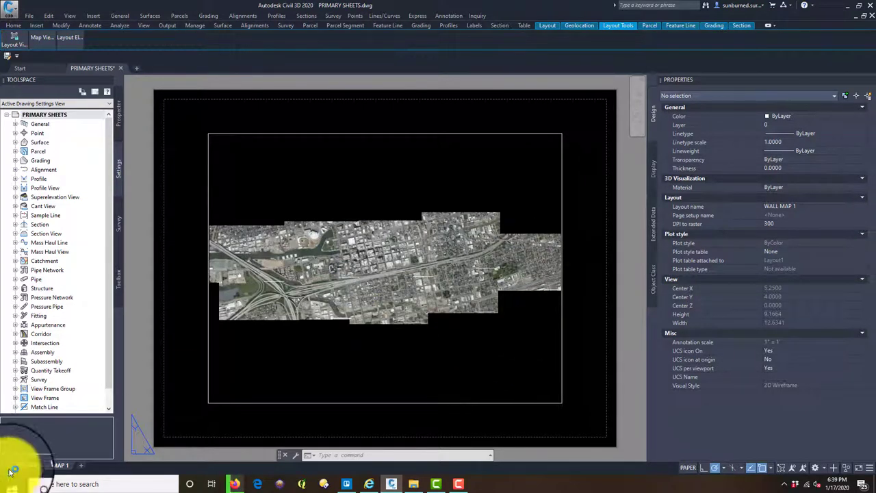
right_click(65, 465)
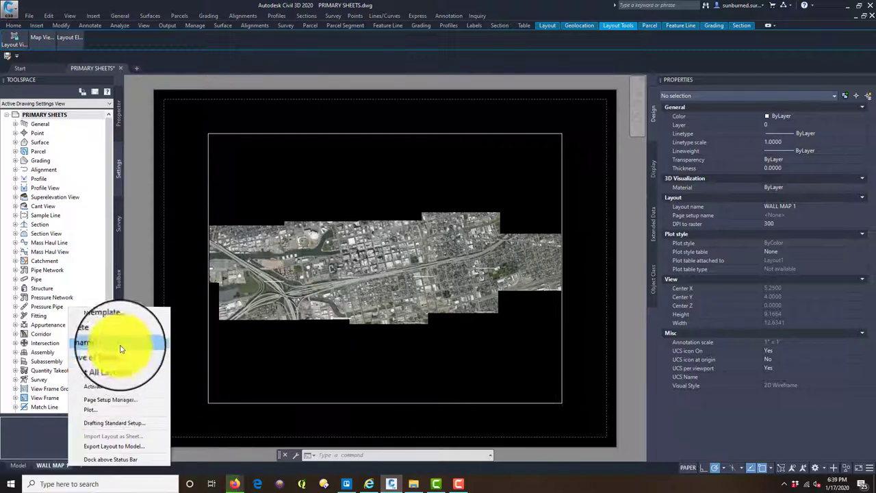
left_click(119, 402)
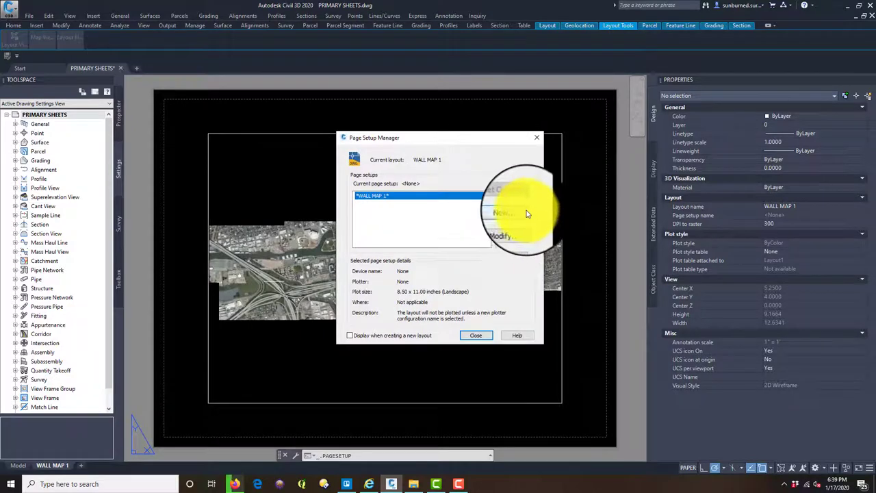
left_click(512, 228)
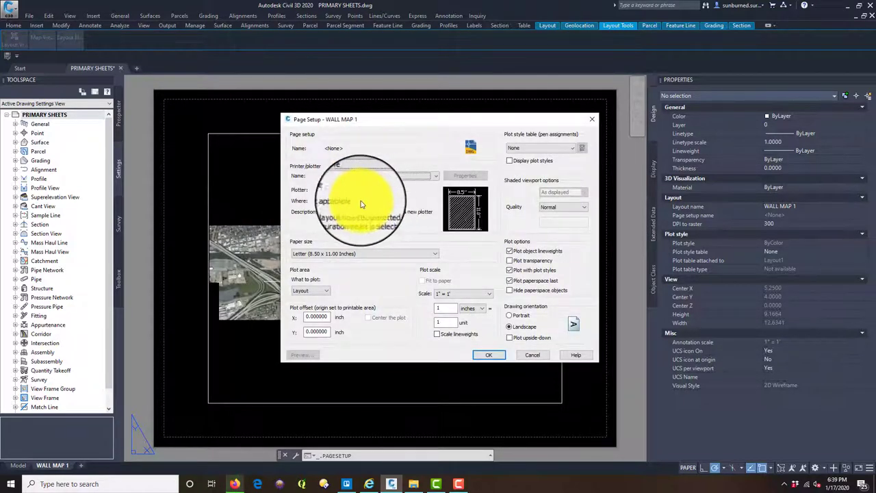
left_click(434, 178)
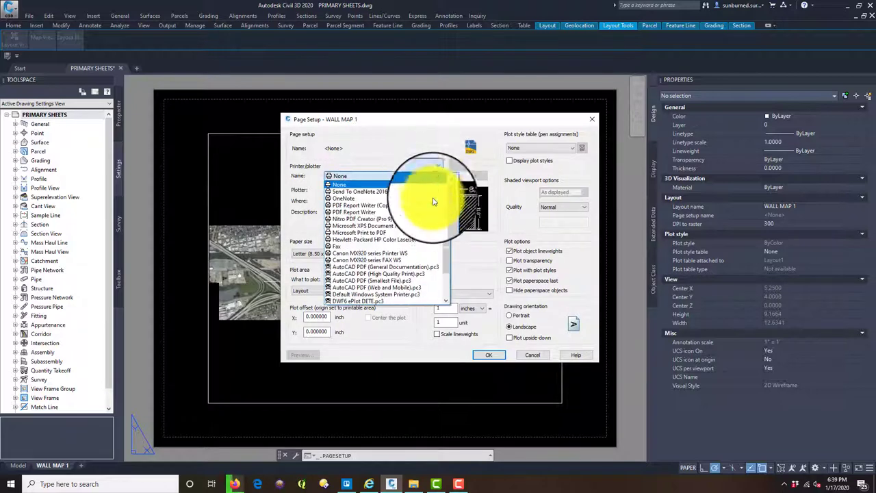
left_click(418, 219)
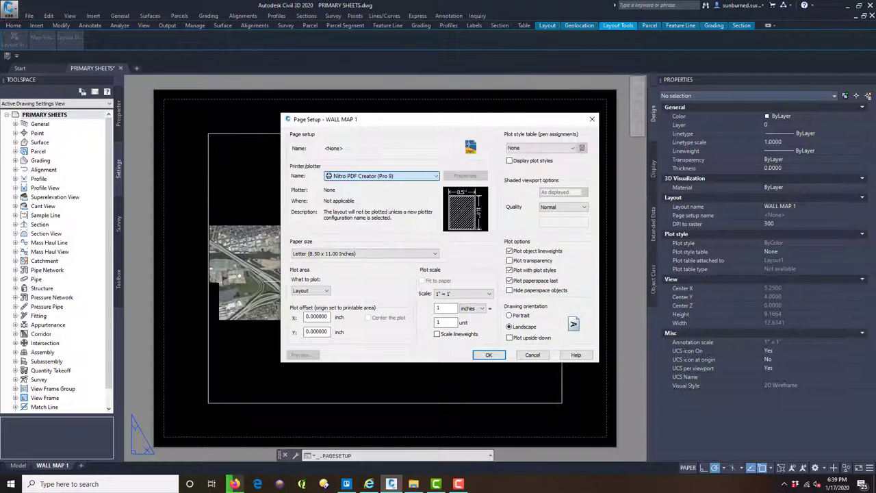
Set the page setup's paper size to ARCH E in landscape orientation and close the Page Setup Manager
left_click(405, 254)
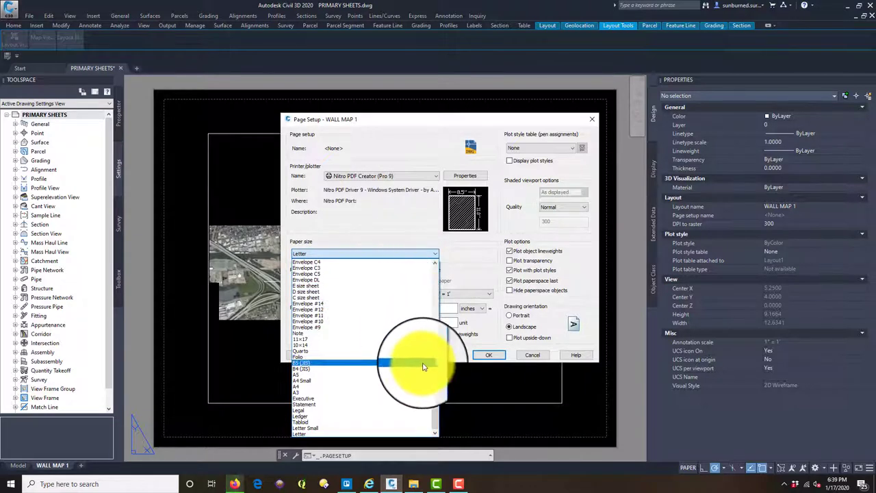
scroll(436, 417, "down", 10)
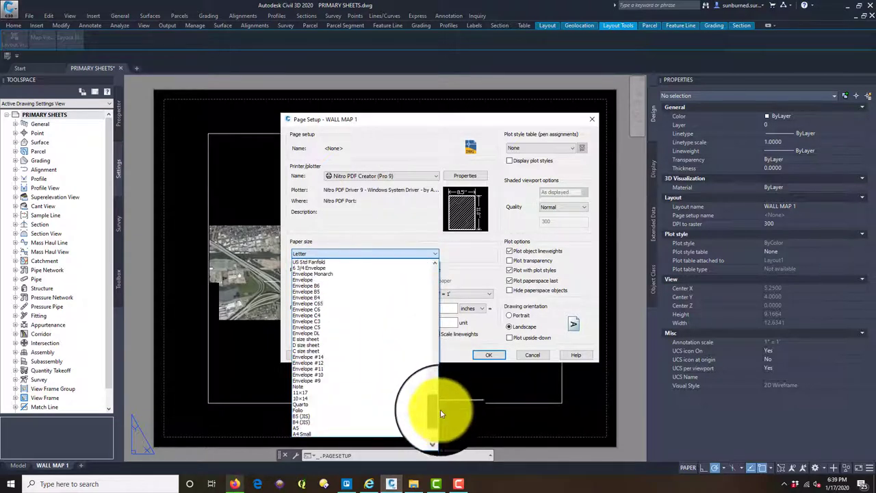
scroll(444, 392, "down", 10)
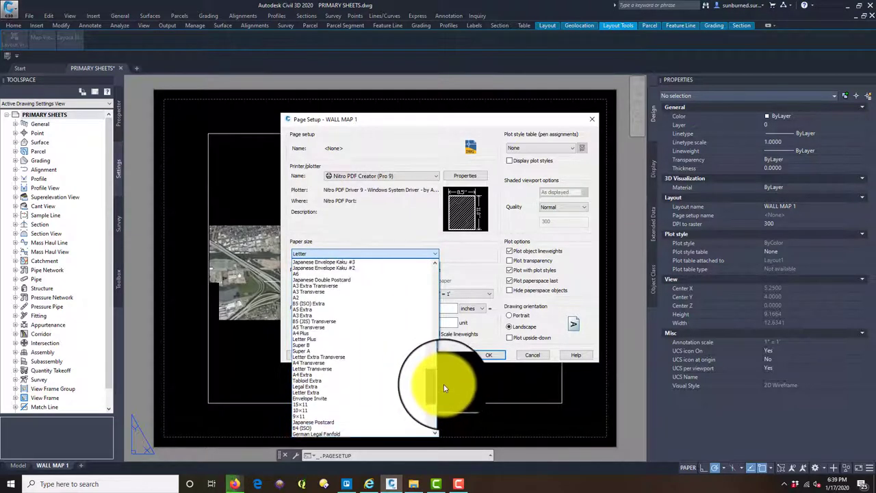
scroll(444, 336, "down", 5)
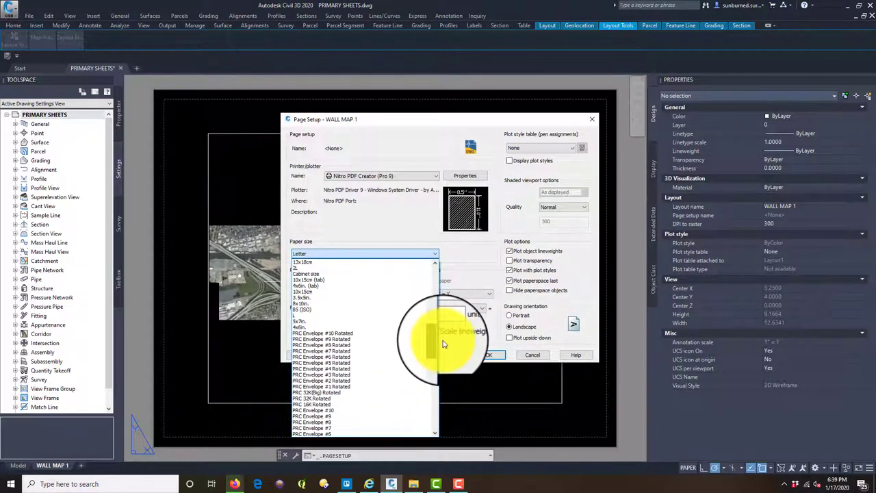
scroll(444, 335, "up", 6)
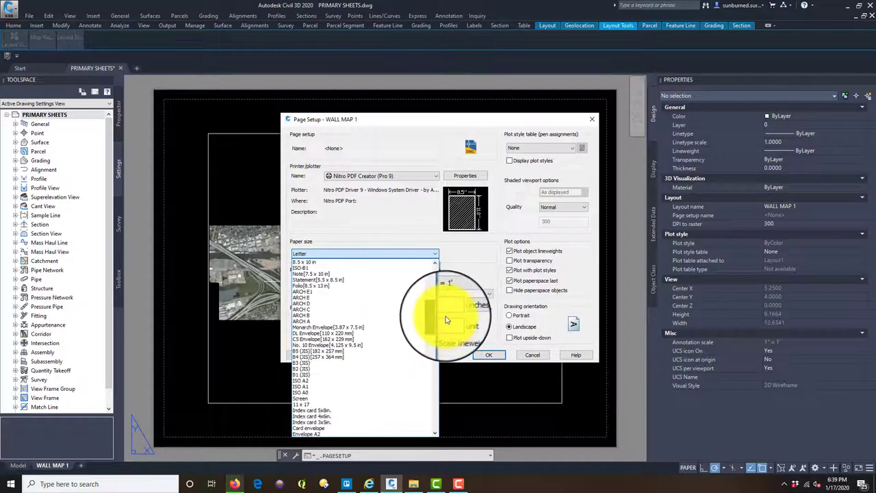
left_click(344, 297)
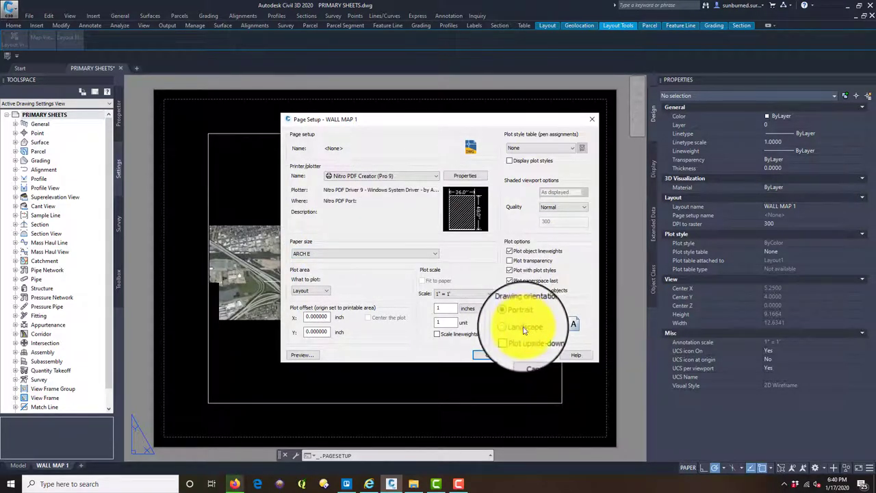
left_click(483, 356)
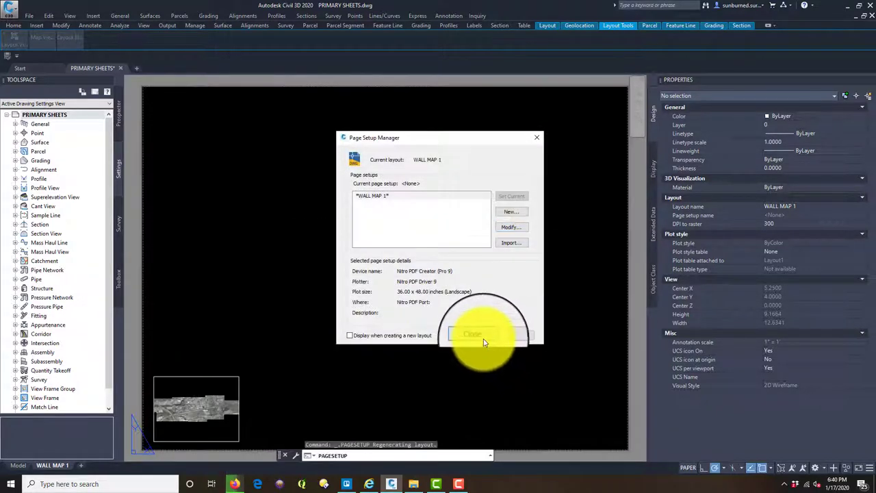
left_click(483, 342)
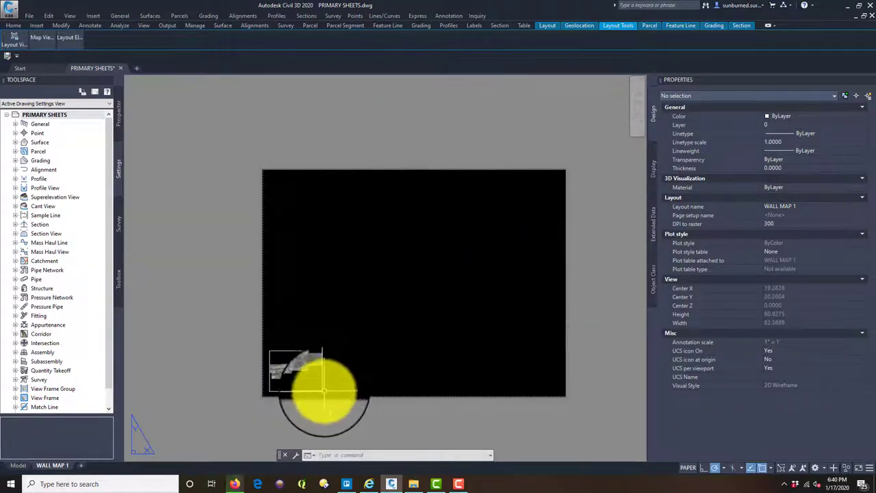
Erase the default viewport from the WALL MAP 1 layout and make LINES-PAPER EDGE the current layer
left_click(322, 359)
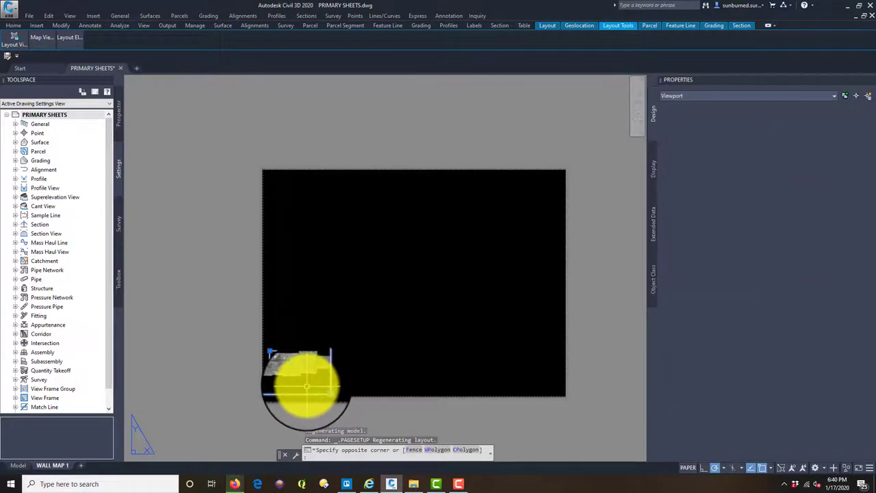
left_click(306, 387)
key("Delete")
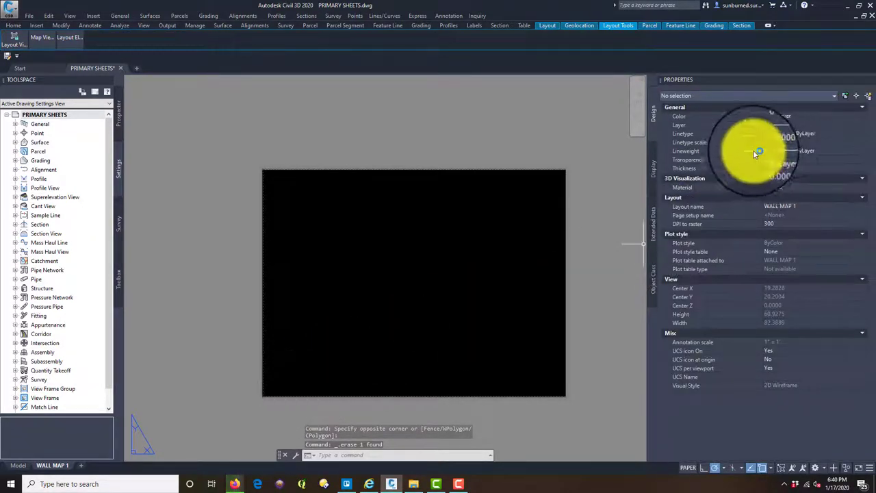
left_click(811, 124)
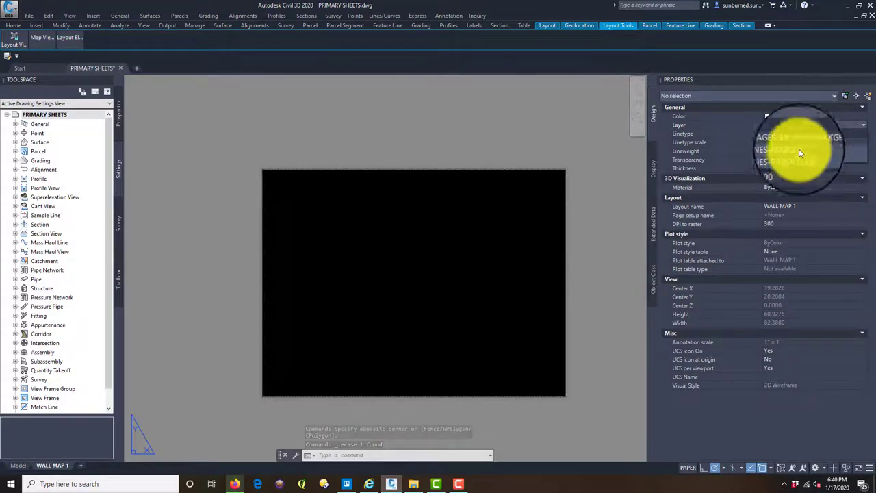
left_click(798, 156)
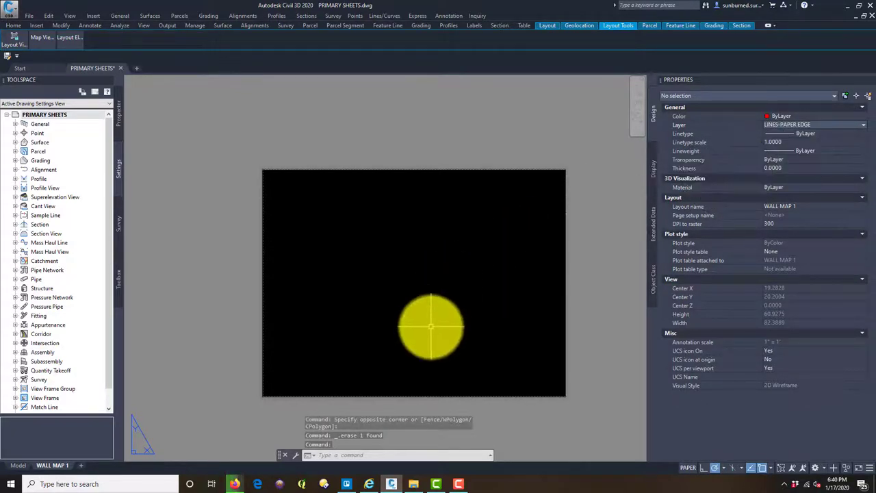
Try to draw a paper-edge rectangle starting at 0,0, entering 4836 for the opposite corner
type("R")
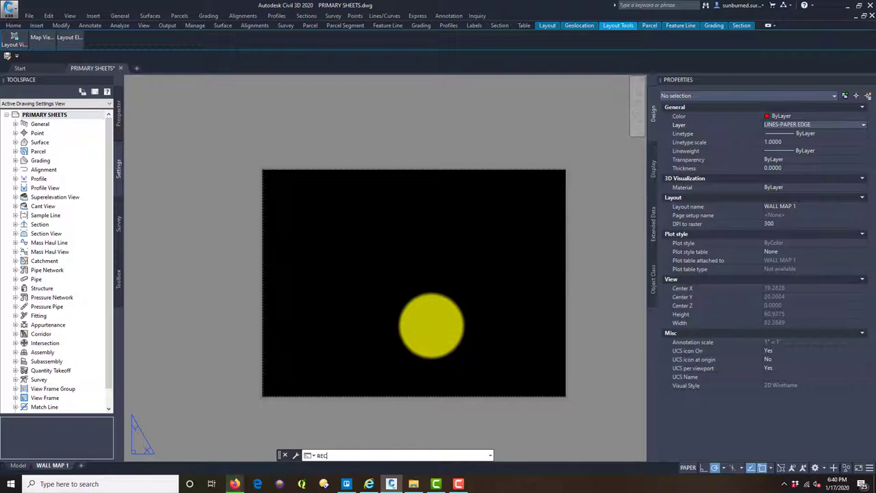
type("EC")
key("Return")
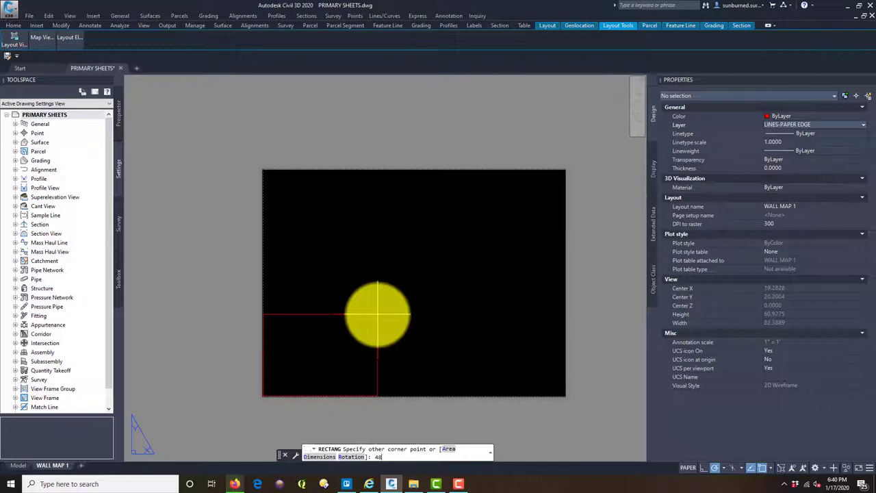
key("Return")
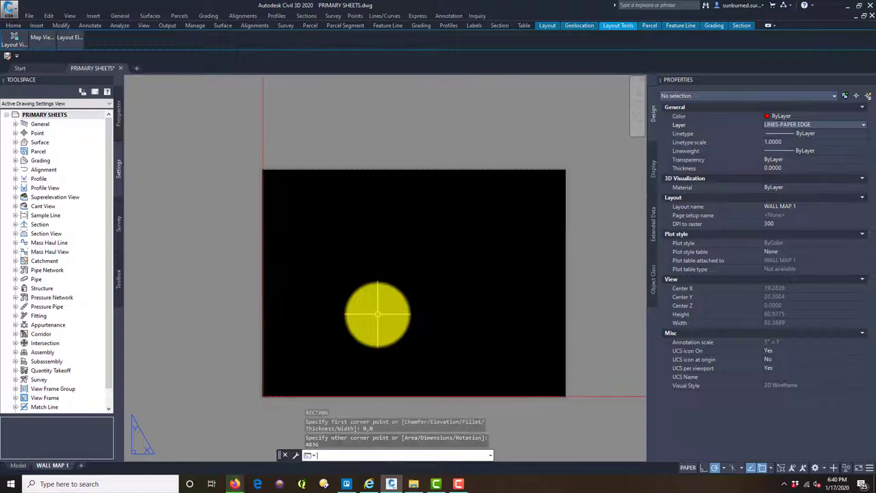
Erase the oversized paper-edge rectangle from the layout
scroll(506, 209, "down", 5)
scroll(512, 216, "down", 2)
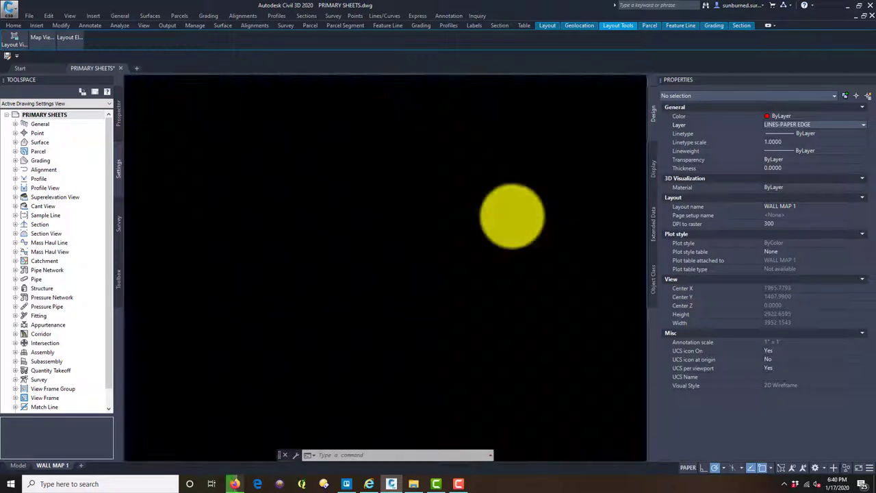
scroll(512, 236, "up", 1)
left_click(545, 367)
left_click(541, 347)
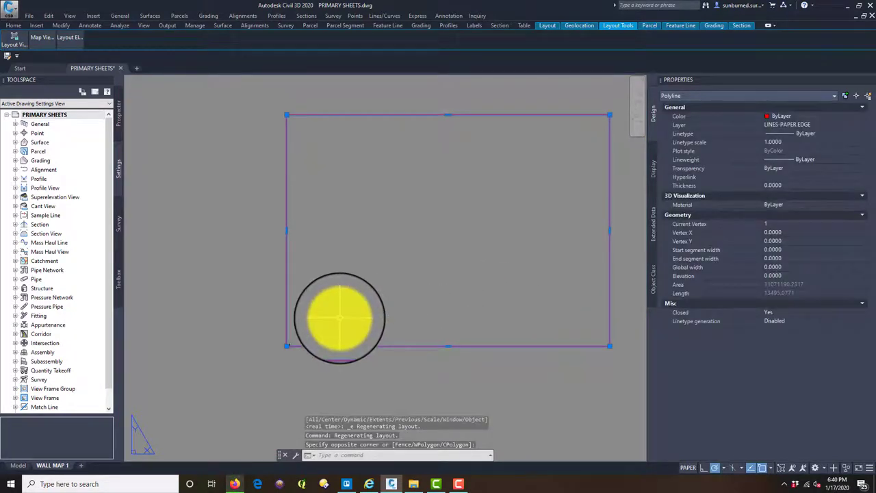
key("Delete")
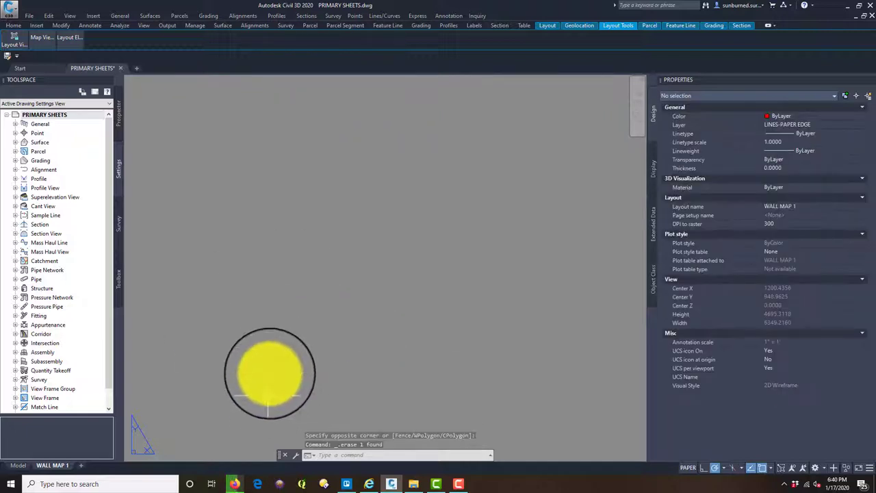
Draw a test rectangle from 0,0 to 4,3 in the lower-left corner of the sheet
scroll(322, 346, "up", 10)
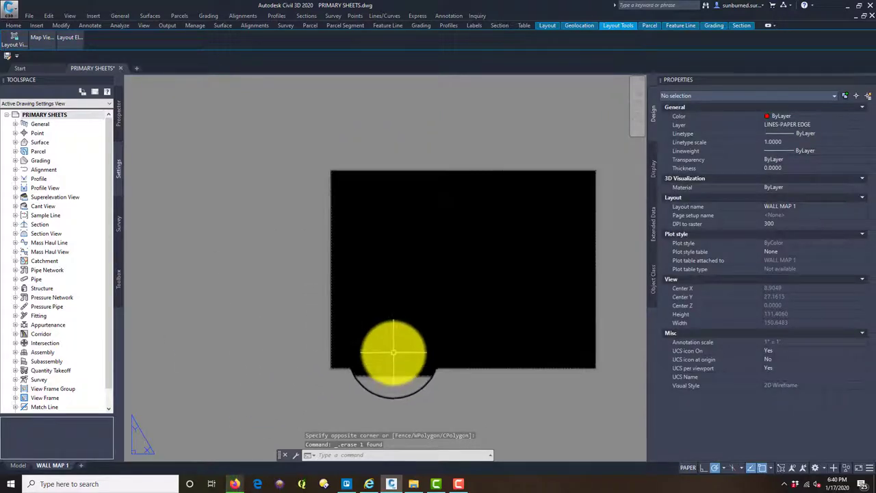
scroll(367, 354, "up", 3)
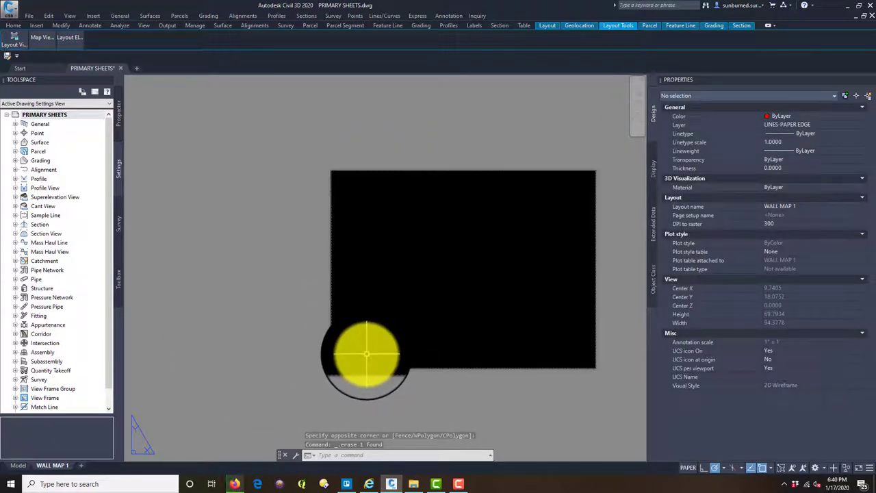
type("rec")
key("Return")
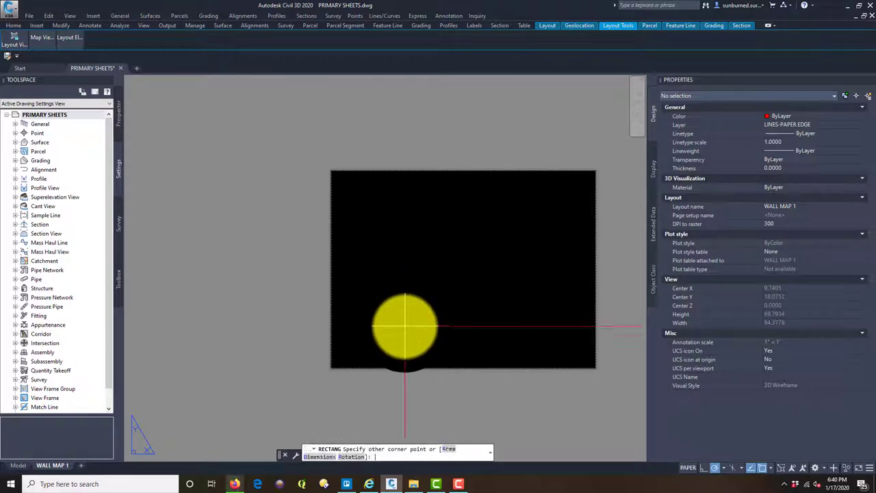
key("Escape")
key("Return")
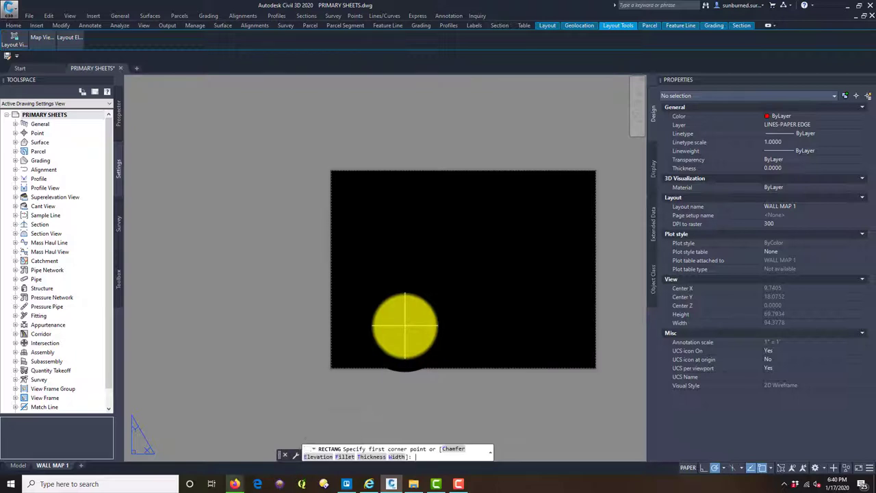
type("0,0")
key("Return")
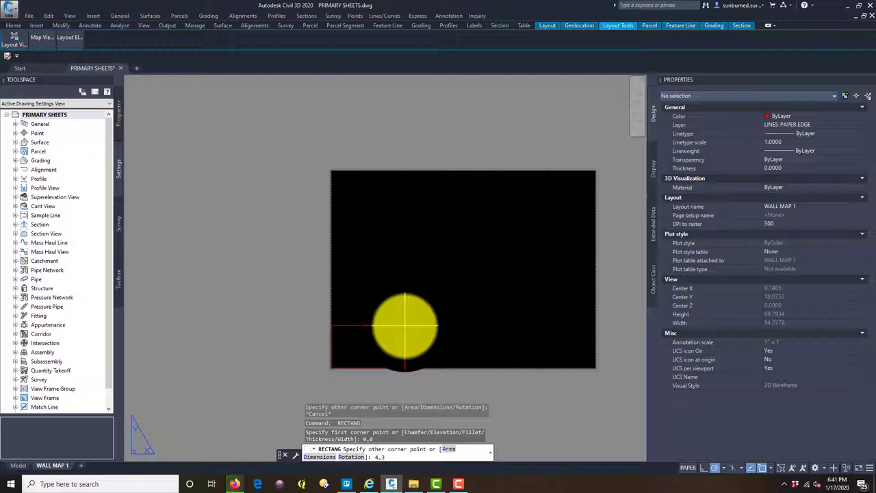
key("Return")
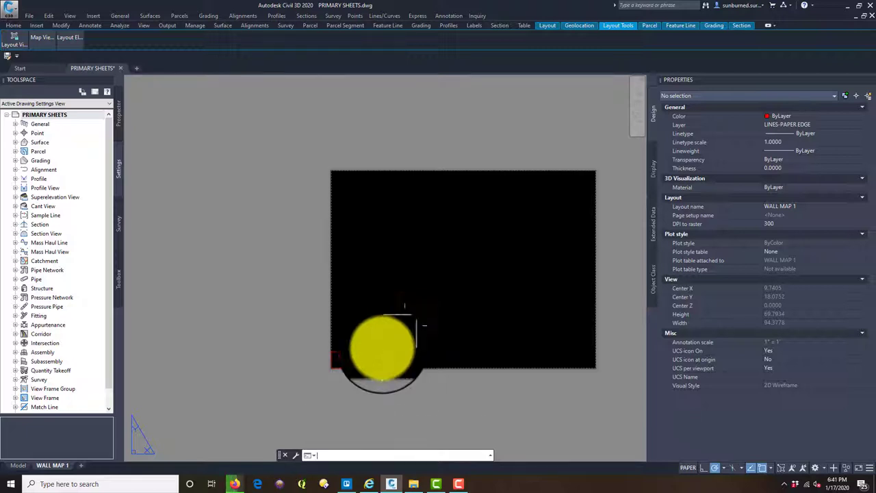
Measure the height of the small test rectangle along its right side
scroll(342, 370, "up", 3)
left_click(345, 360)
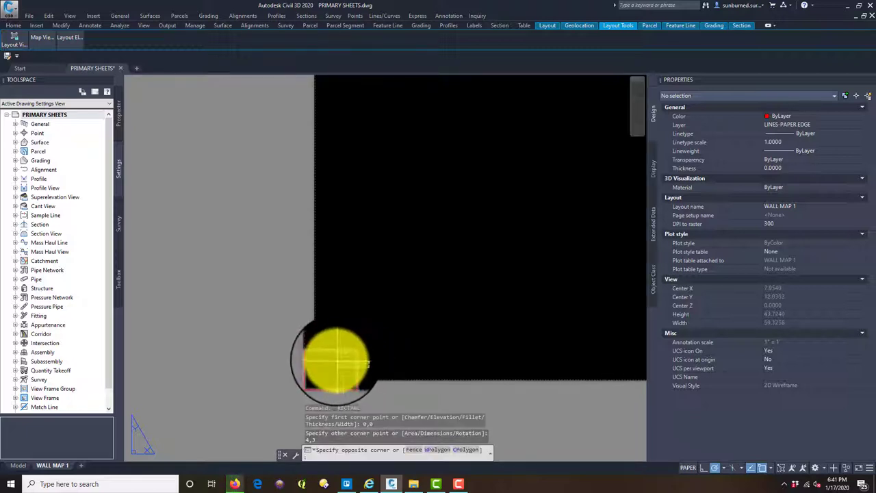
left_click(334, 356)
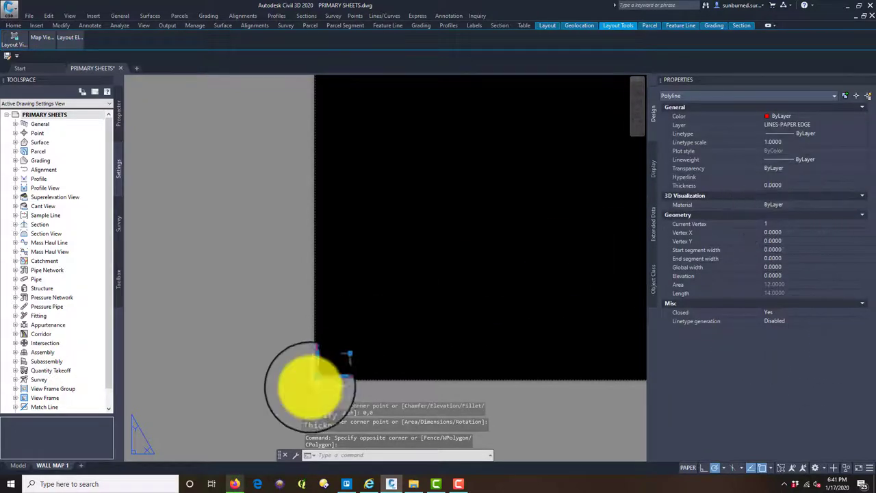
key("Escape")
scroll(319, 366, "up", 3)
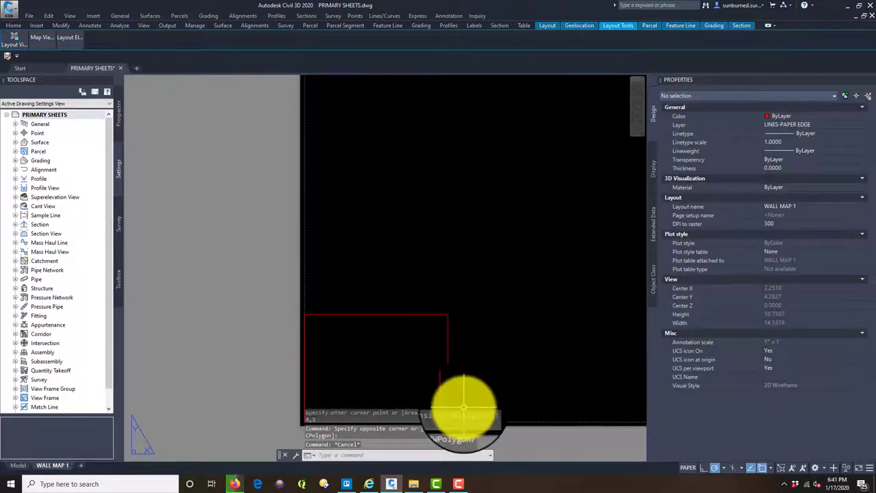
type("di")
key("Return")
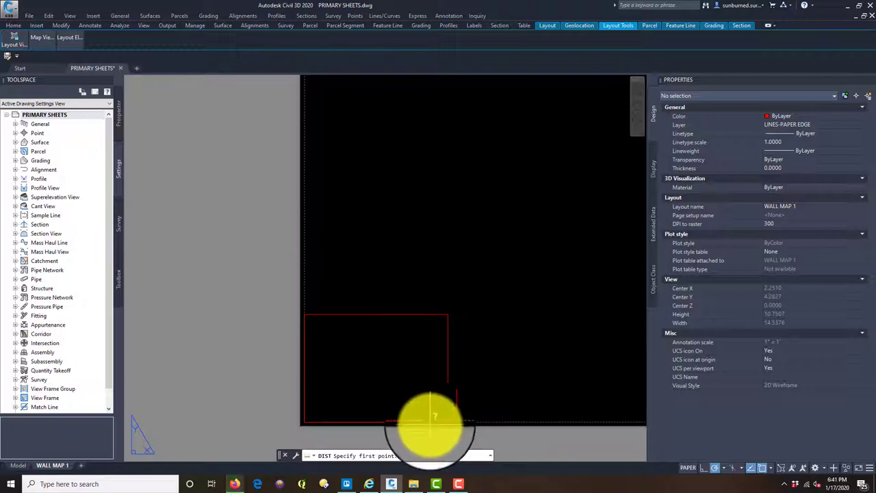
left_click(449, 422)
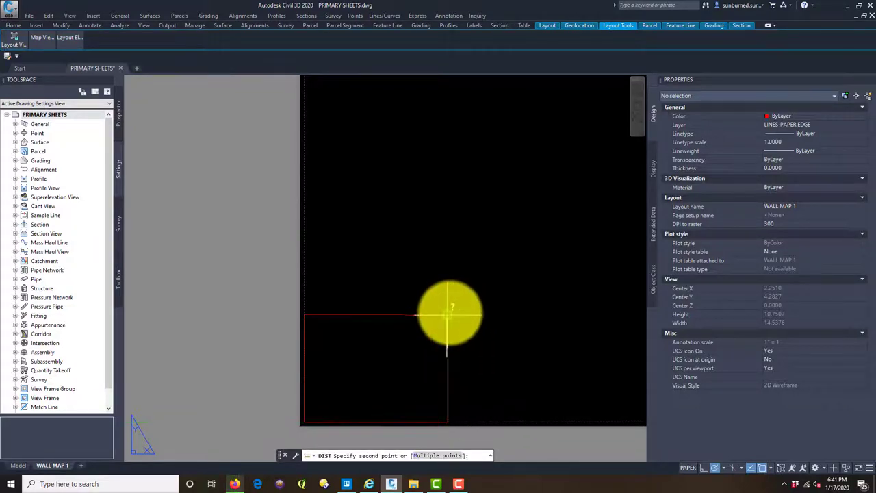
left_click(449, 314)
scroll(449, 314, "down", 3)
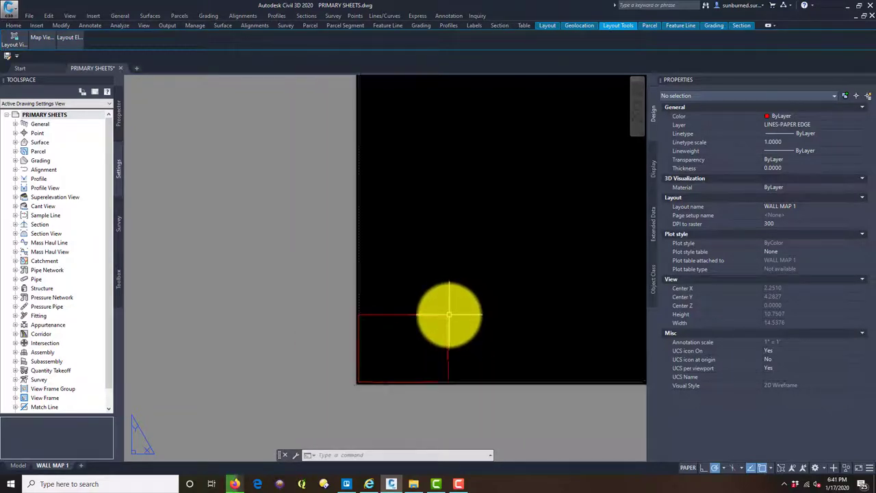
Erase the small test rectangle from the sheet's lower-left corner
scroll(391, 351, "down", 2)
middle_click_drag(436, 344, 422, 345)
scroll(377, 369, "up", 1)
left_click(370, 349)
left_click(342, 335)
left_click(342, 335)
key("Escape")
type("REC")
key("Return")
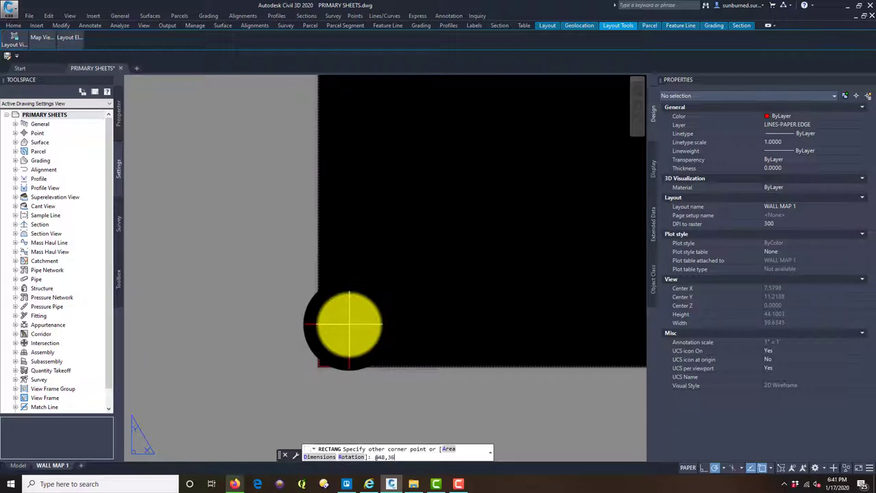
key("Return")
scroll(431, 257, "up", 3)
scroll(489, 263, "down", 2)
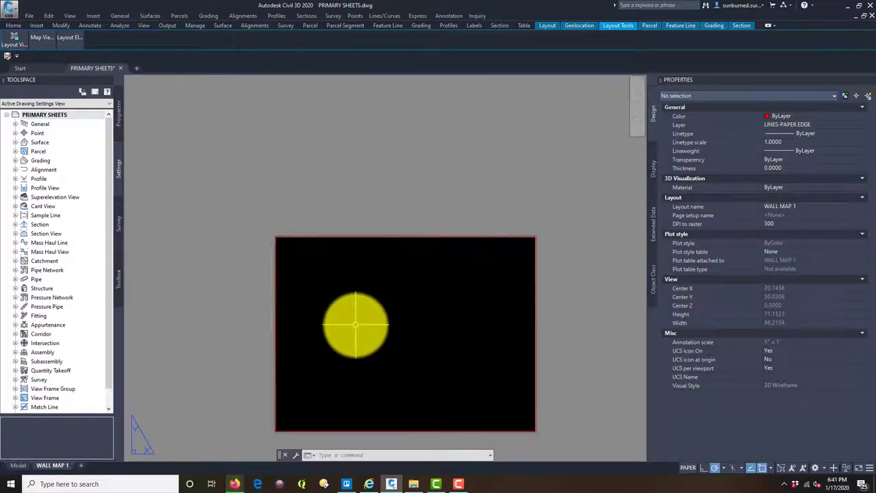
Examine how the corners of the paper-edge rectangle line up with the sheet boundary
scroll(547, 233, "up", 2)
left_click(534, 248)
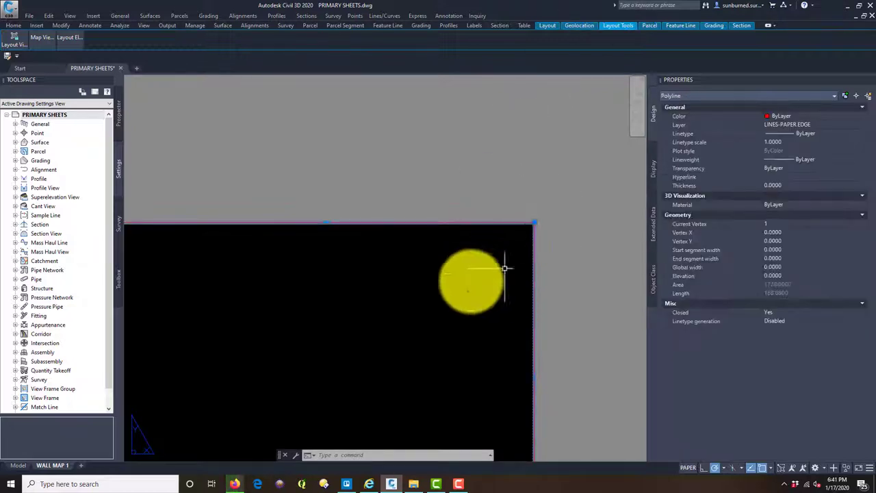
scroll(482, 277, "up", 3)
scroll(543, 217, "down", 4)
middle_click_drag(328, 349, 469, 209)
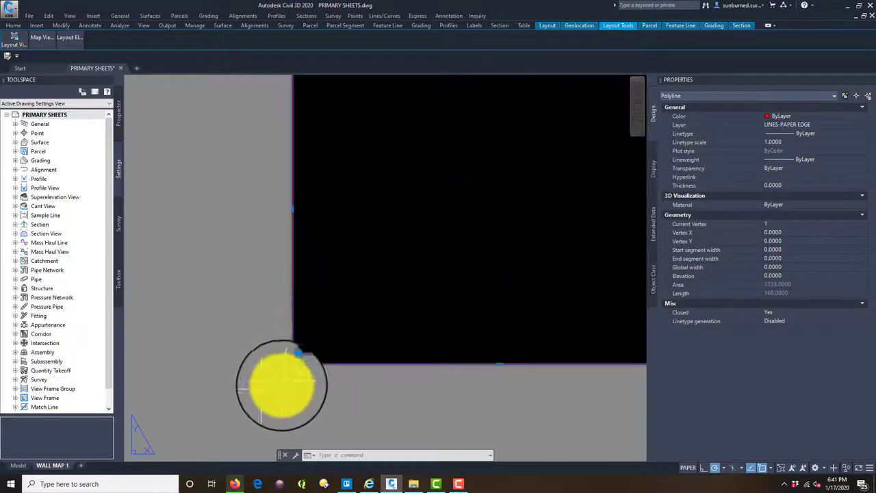
scroll(381, 336, "up", 4)
scroll(382, 332, "down", 2)
middle_click_drag(484, 243, 338, 315)
key("Escape")
scroll(338, 310, "down", 4)
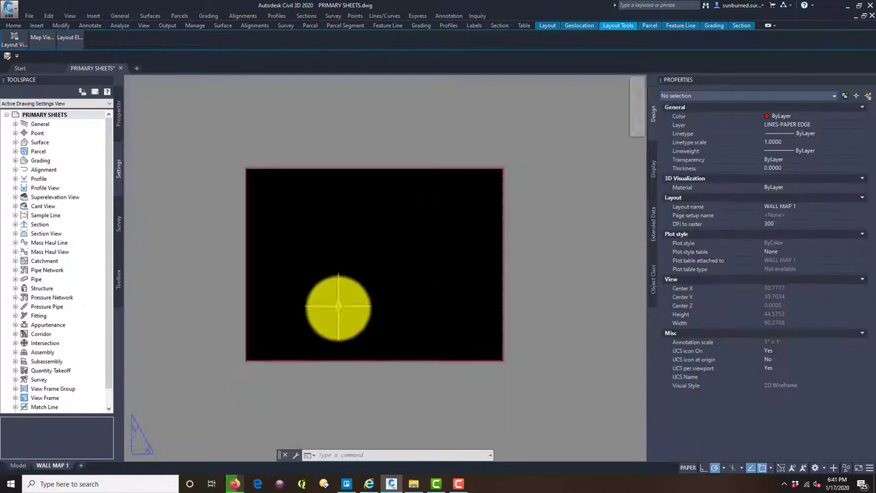
scroll(277, 356, "up", 4)
scroll(211, 360, "down", 6)
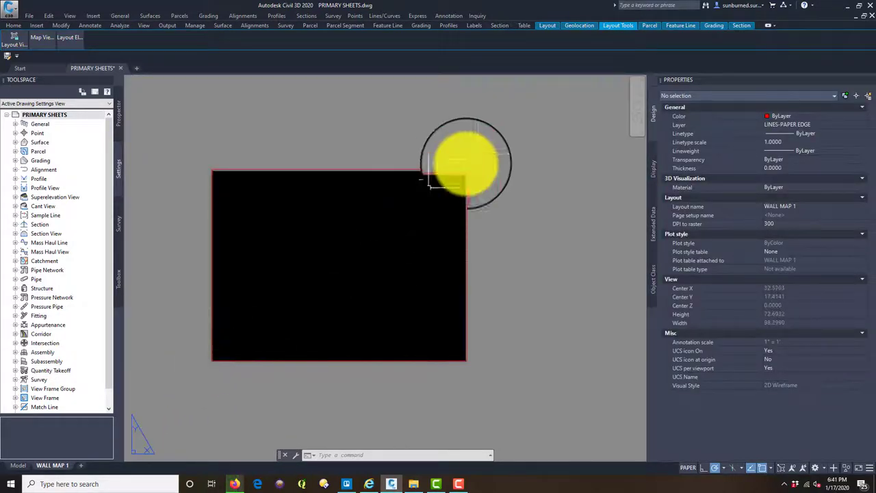
scroll(446, 177, "up", 3)
scroll(441, 187, "down", 6)
middle_click_drag(317, 277, 391, 267)
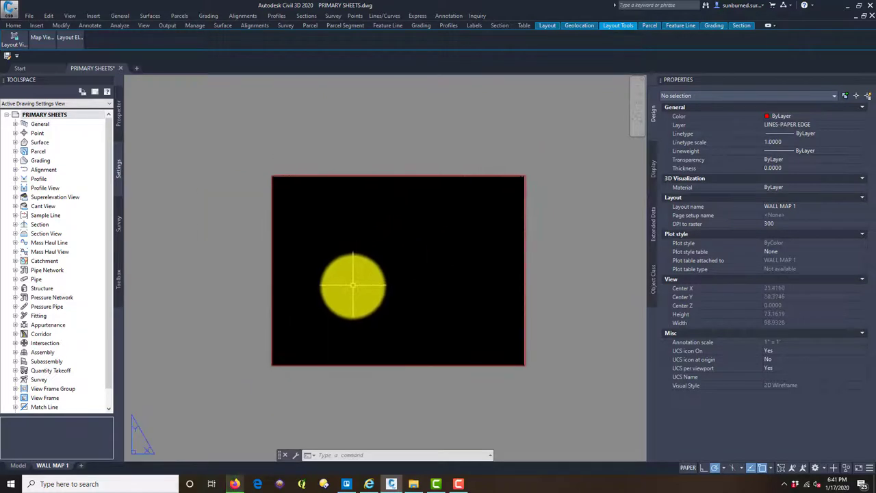
Offset the paper-edge rectangle inward by 1.0 to form the margin
scroll(353, 285, "up", 2)
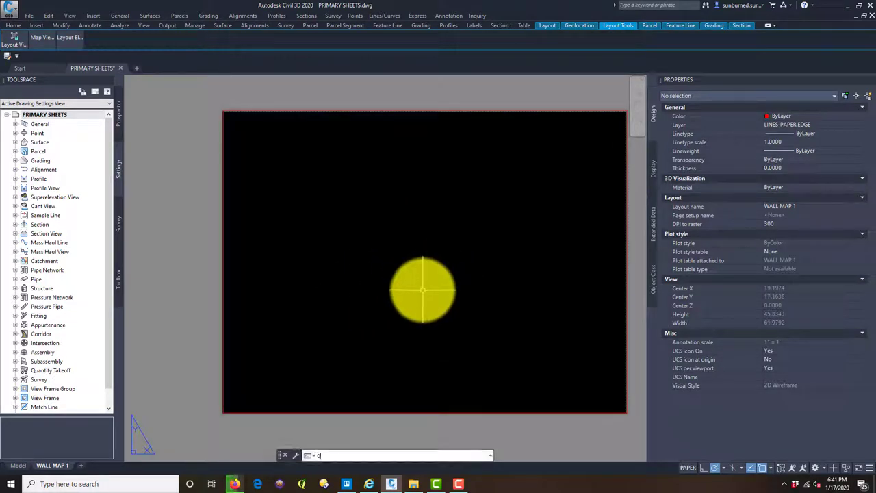
key("Return")
key("Return")
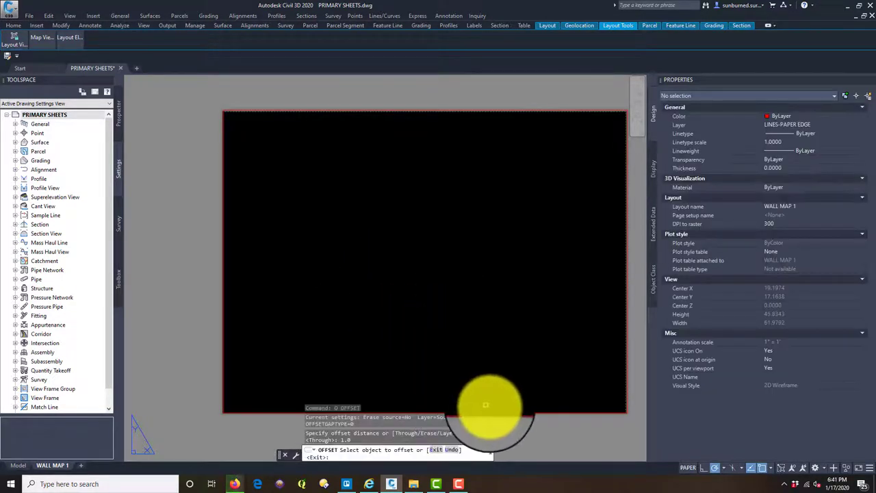
left_click(493, 413)
left_click(528, 391)
key("Return")
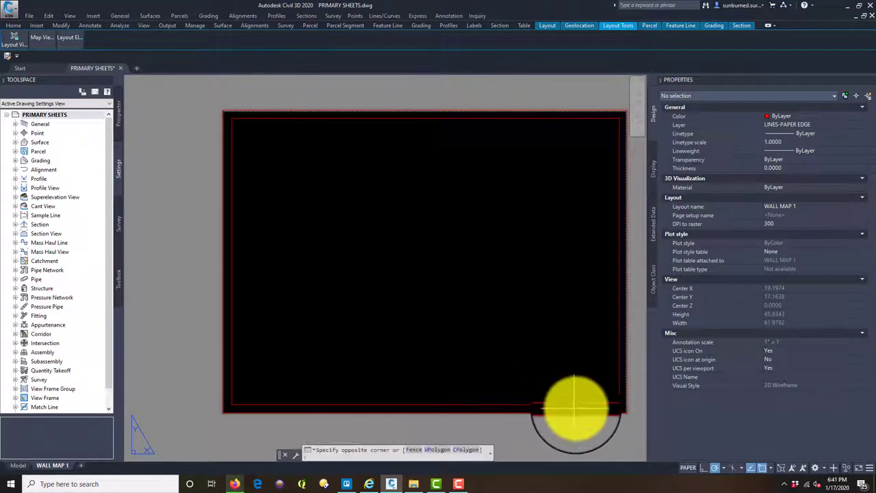
Move the inner offset rectangle to the LINES-MARGIN layer and clear the selection
left_click(568, 404)
left_click(844, 123)
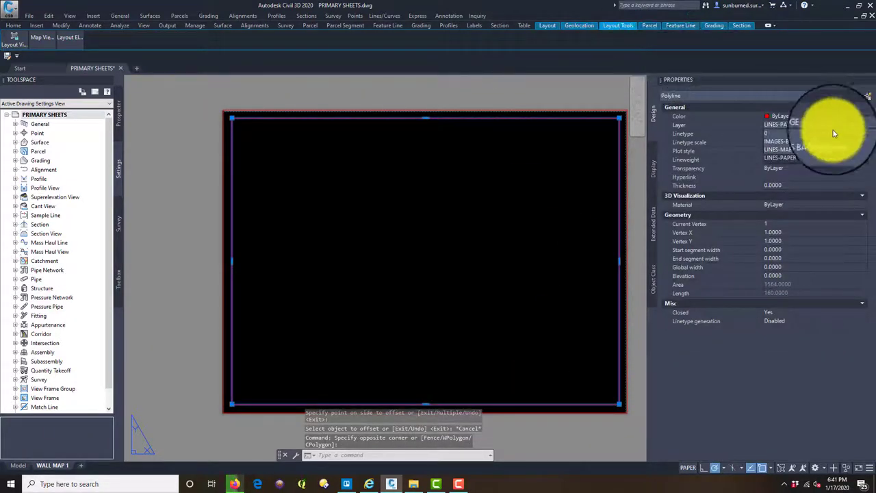
left_click(815, 150)
key("Escape")
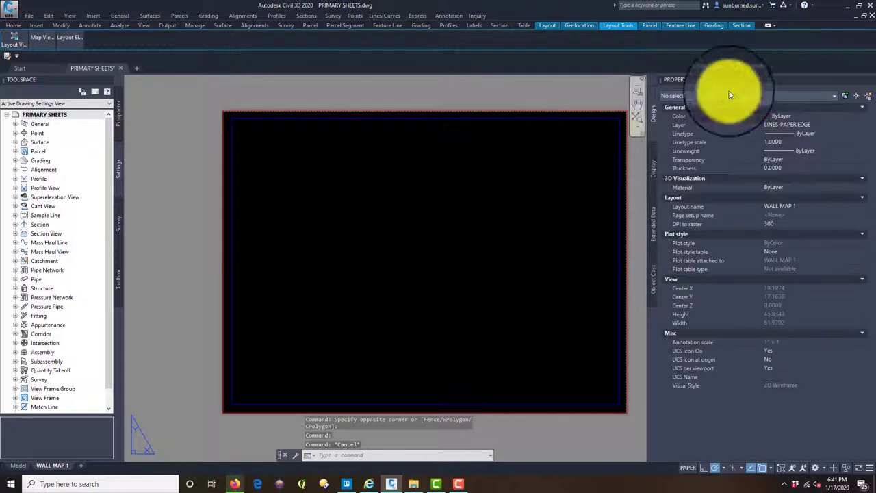
Create a green layer named LINES-VIEWPORT and close the Layer Properties Manager
double_click(15, 26)
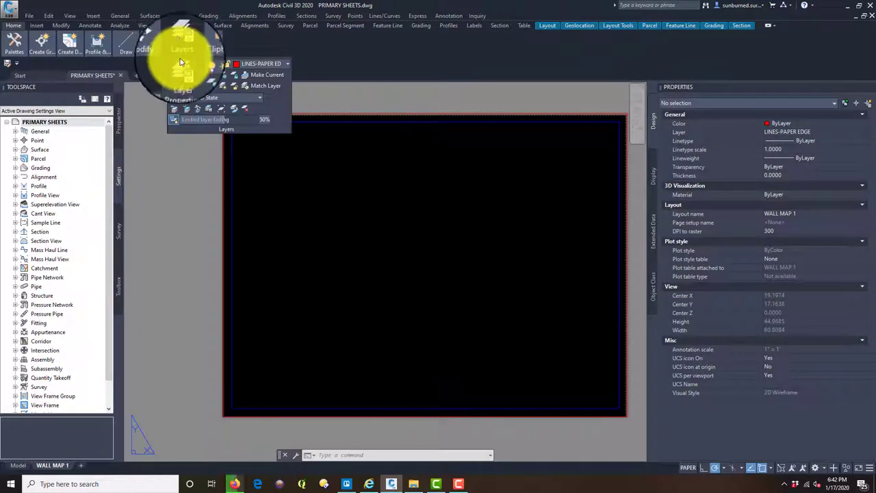
left_click(181, 65)
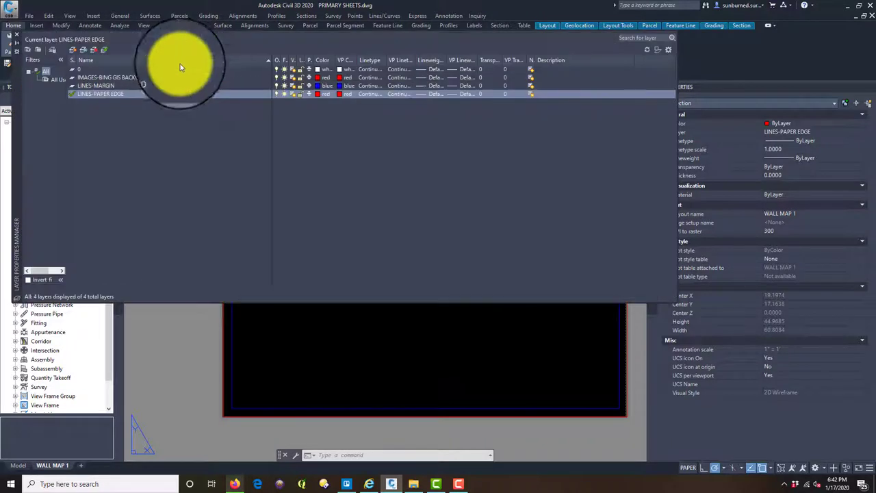
left_click(67, 50)
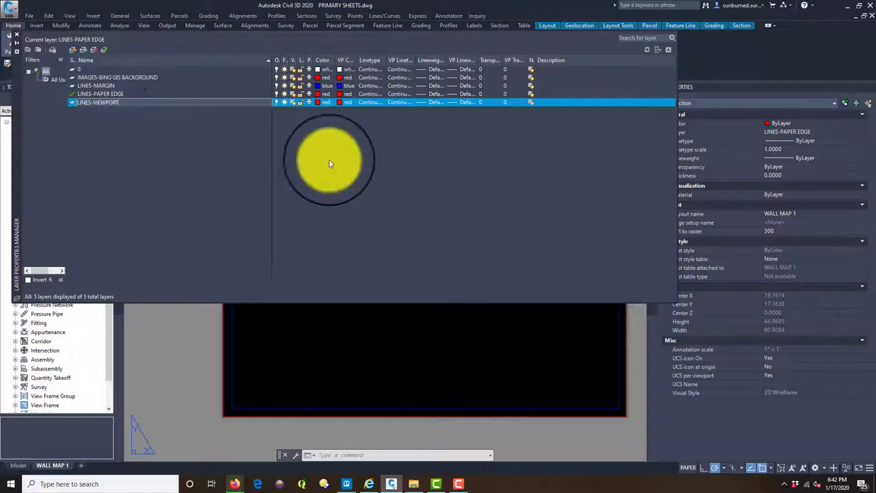
left_click(320, 102)
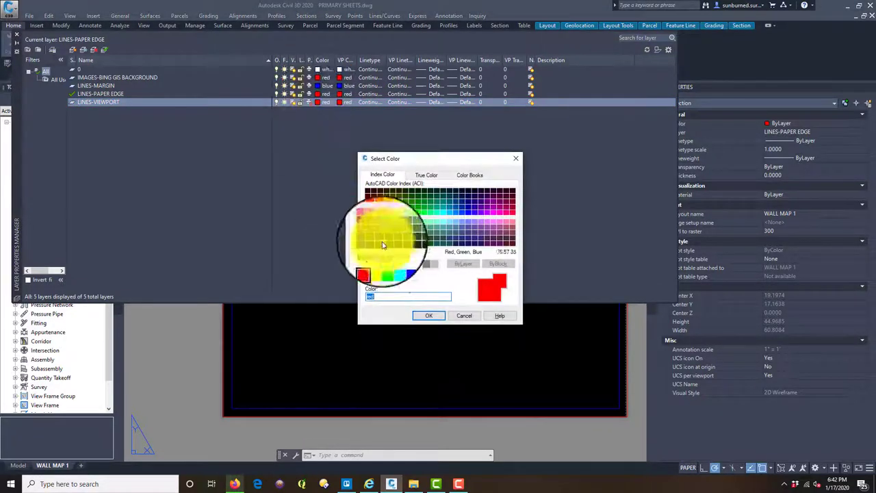
left_click(385, 263)
left_click(428, 315)
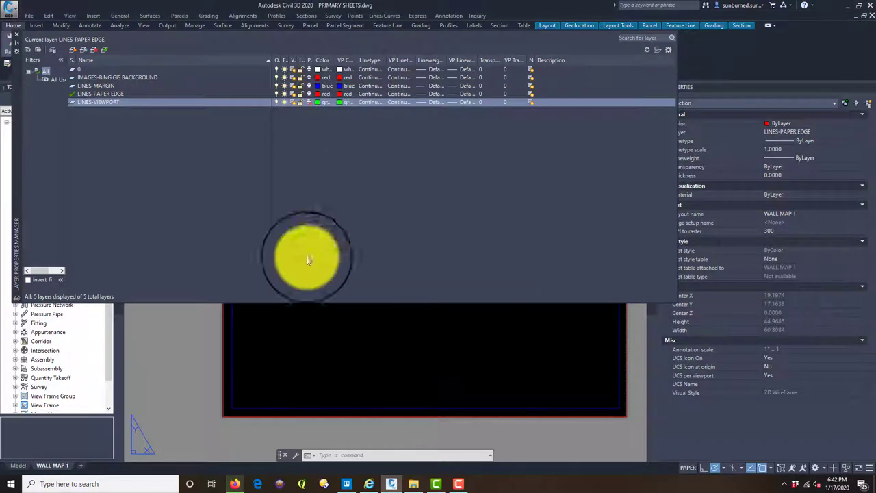
left_click(16, 37)
Offset the margin rectangle inward by 4
middle_click_drag(522, 280, 468, 267)
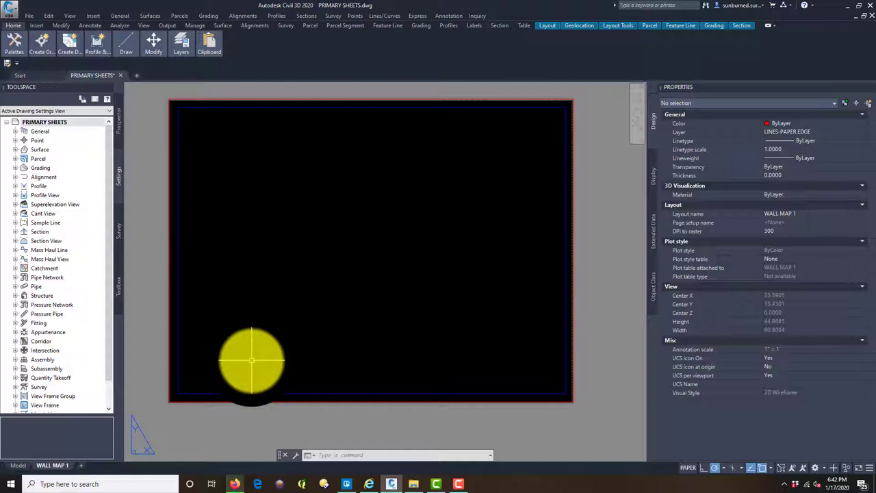
type("o")
key("Return")
type("4")
key("Return")
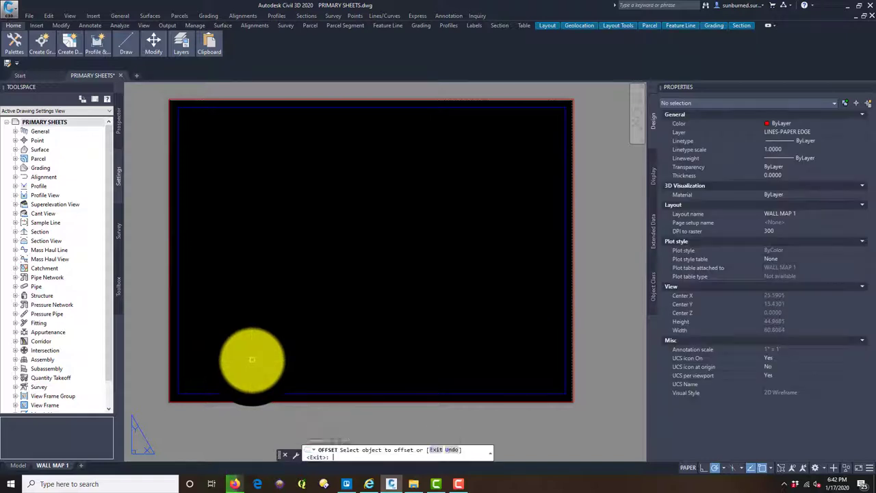
left_click(302, 395)
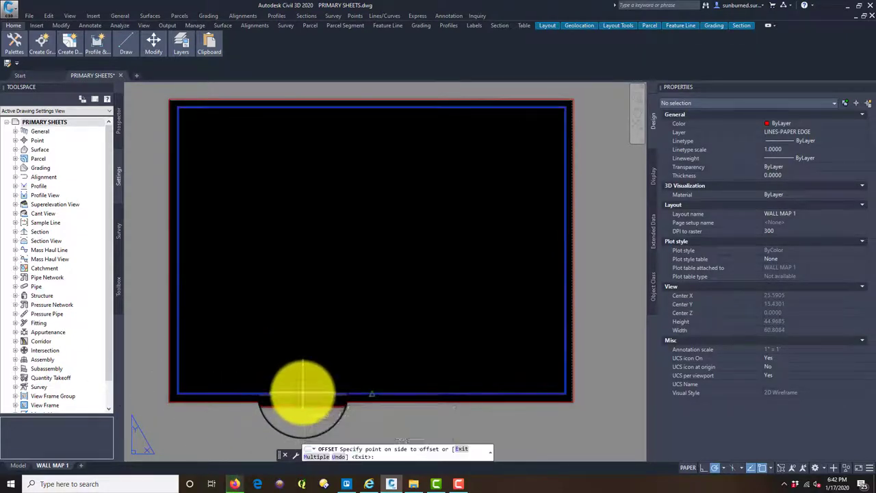
left_click(311, 339)
key("Escape")
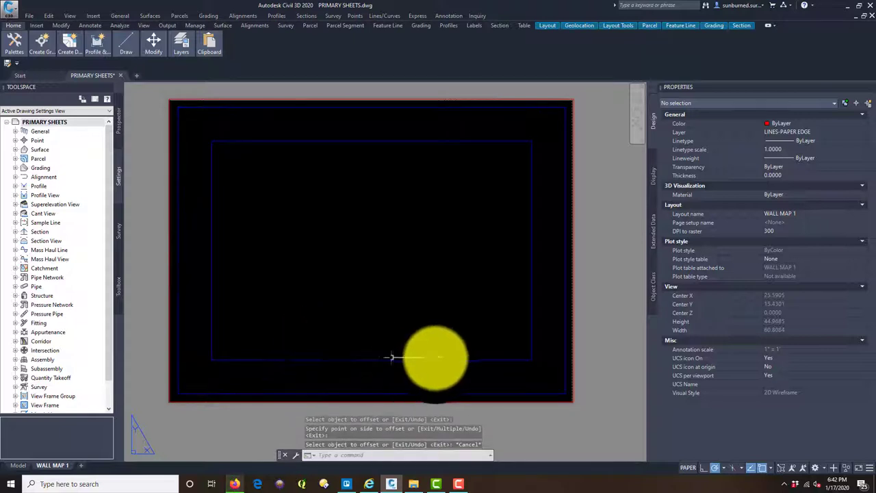
Explode the innermost offset rectangle into separate lines
left_click(423, 358)
left_click(391, 375)
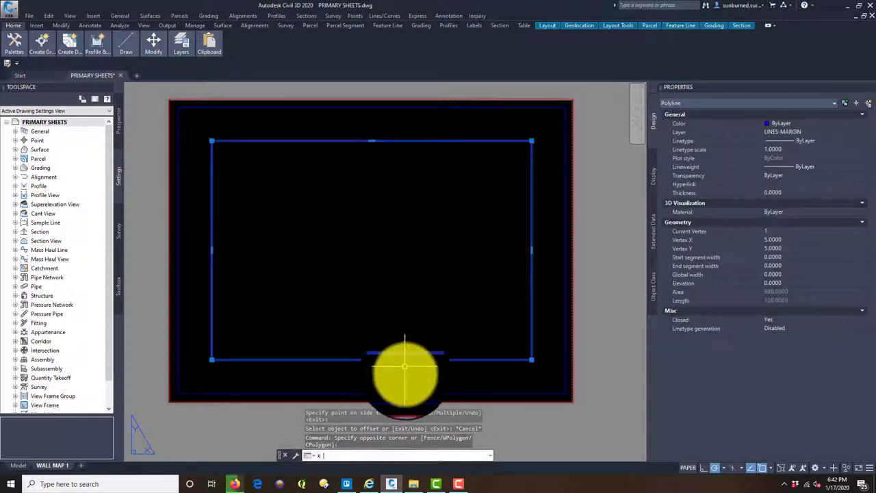
type("x")
key("Return")
Delete the upper and left lines of the exploded inner rectangle
left_click(448, 287)
left_click(206, 137)
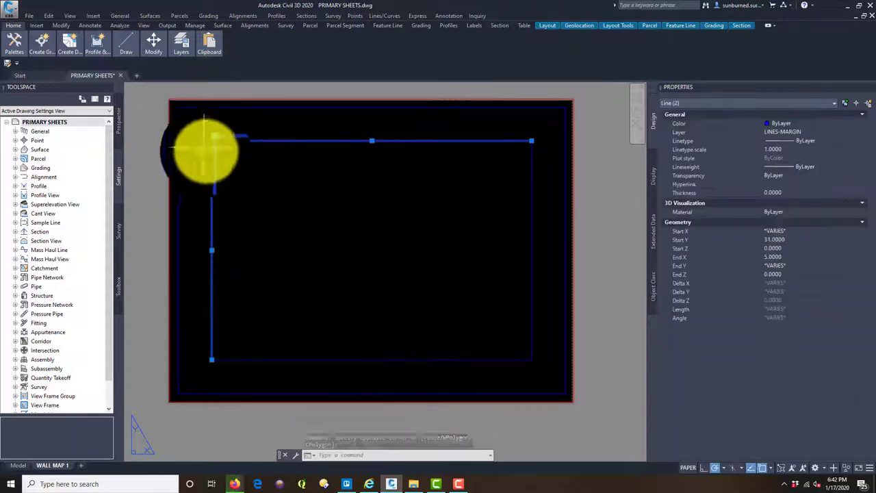
key("Delete")
Extend the inner horizontal line left and the inner vertical line down to the margin rectangle
type("ex")
key("Return")
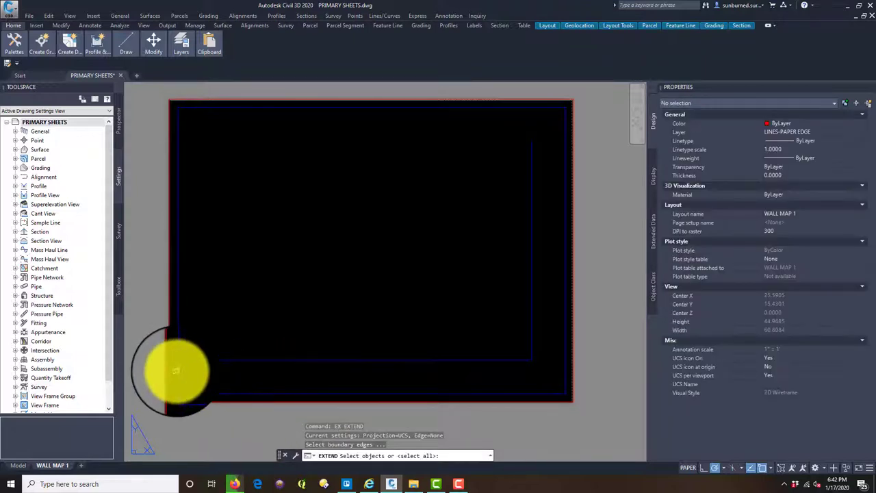
left_click(177, 370)
key("Return")
left_click(294, 365)
left_click(247, 320)
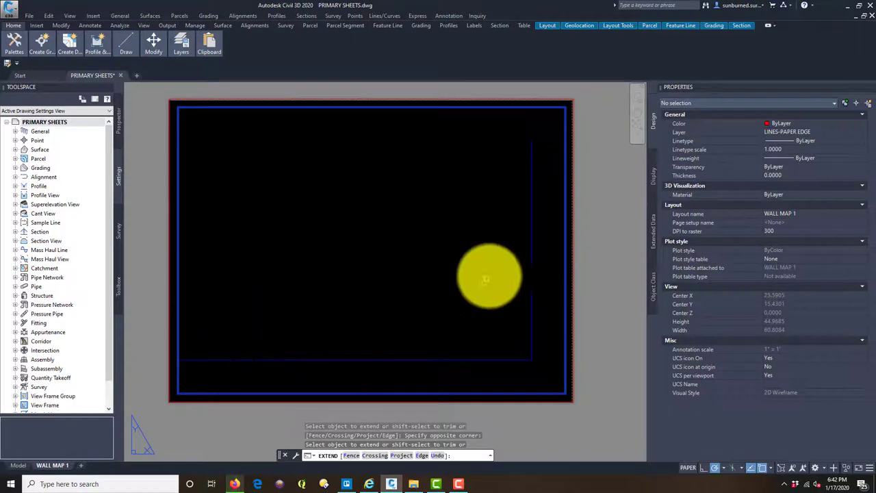
left_click(535, 307)
left_click(506, 274)
key("Escape")
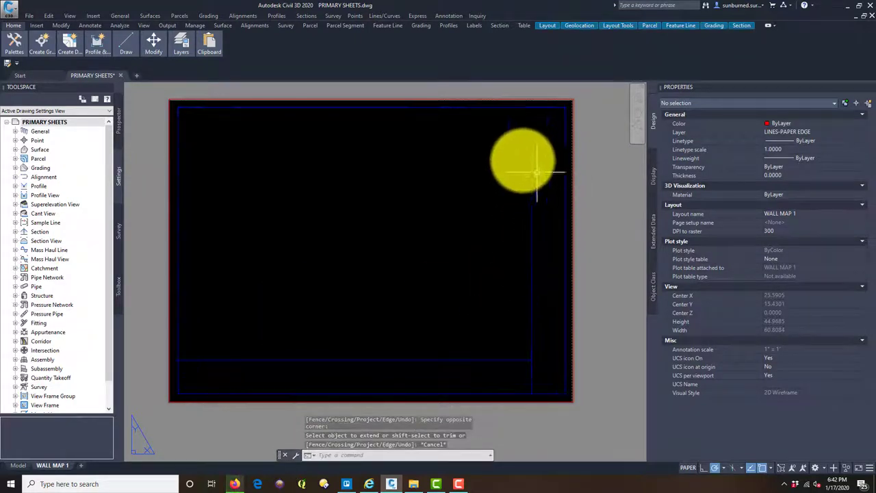
Extend the inner vertical line up to the margin rectangle's top edge
key("Return")
left_click(514, 104)
left_click(495, 116)
key("Return")
left_click(537, 202)
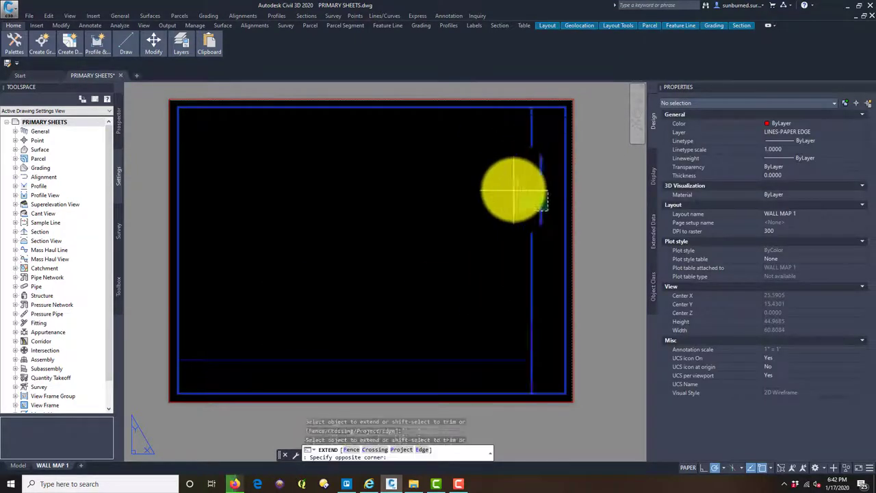
left_click(513, 191)
key("Escape")
Draw a diagonal line from the intersection of the two inner lines out past the paper's right edge
type("l")
key("Return")
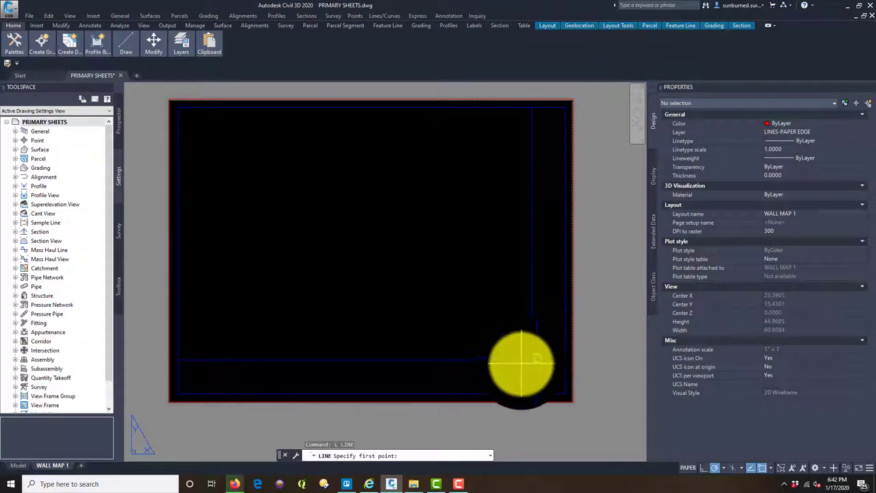
left_click(522, 373)
left_click(607, 312)
key("Escape")
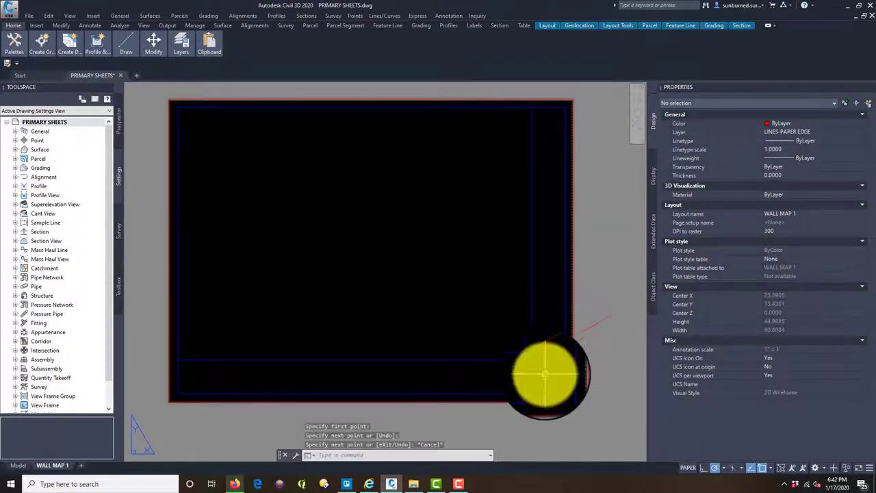
Delete the extended inner horizontal and vertical lines together
left_click(545, 373)
left_click(509, 373)
left_click(511, 374)
left_click(482, 332)
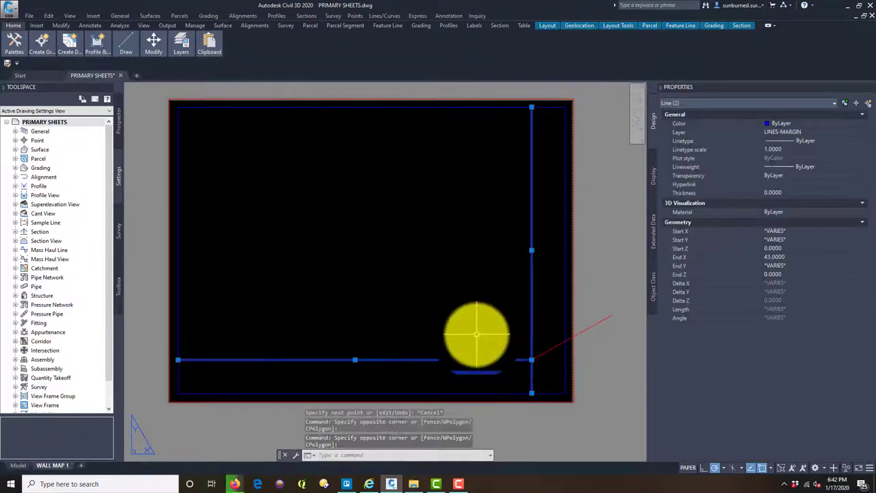
key("Delete")
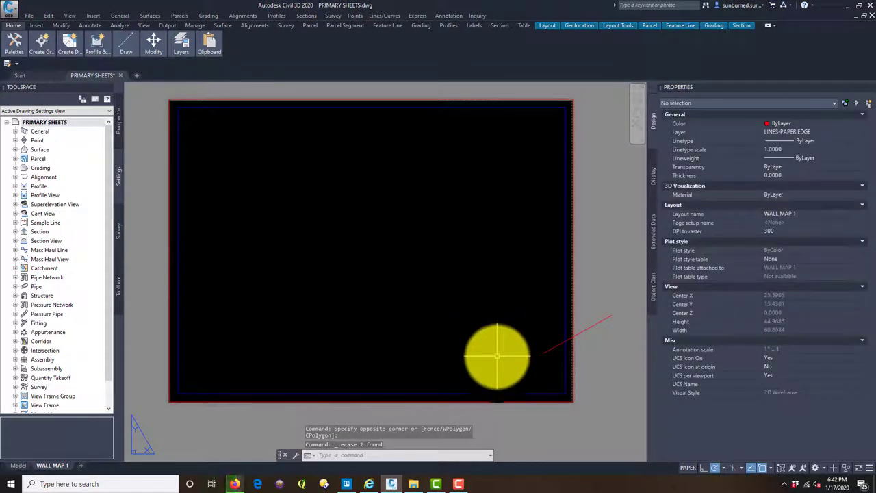
key("Return")
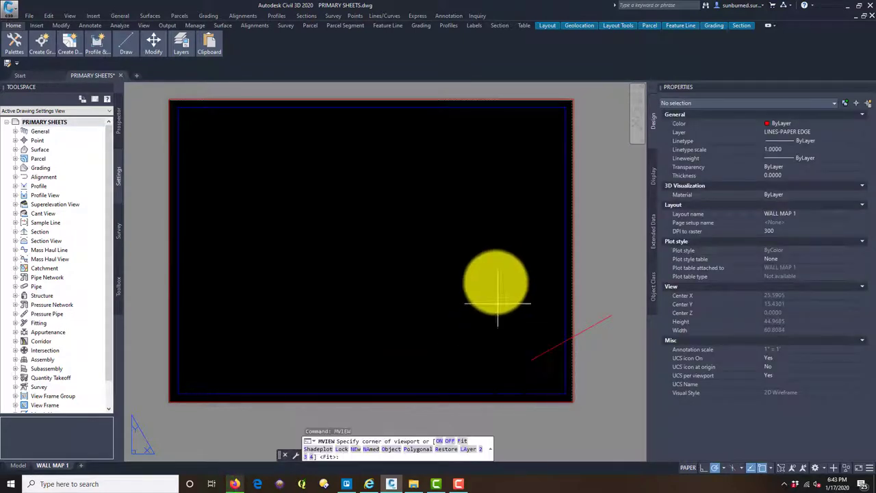
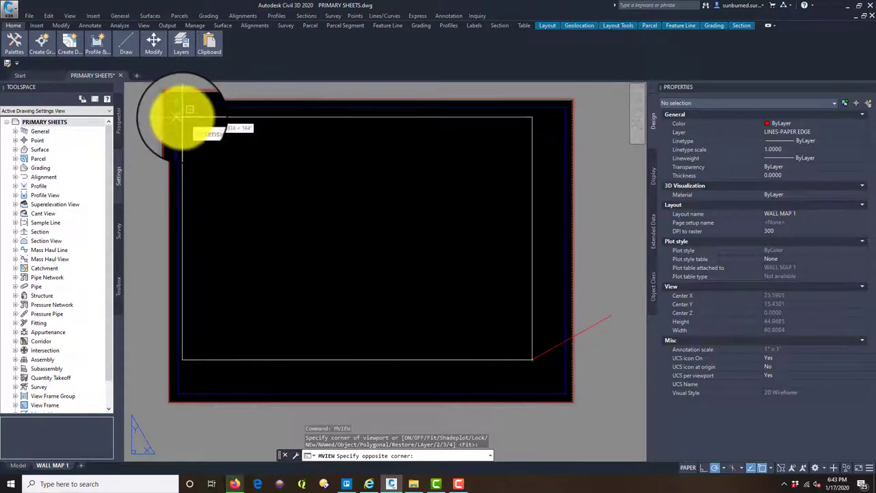
scroll(182, 113, "up", 4)
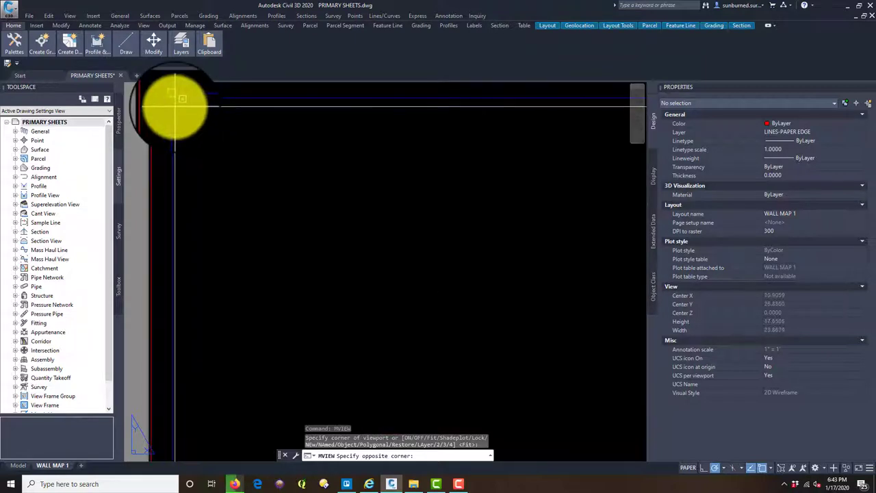
scroll(173, 106, "down", 3)
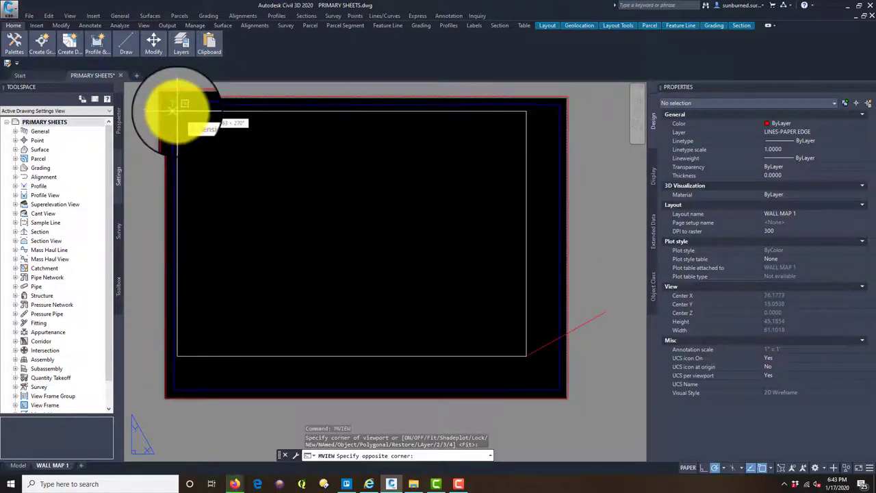
scroll(176, 104, "up", 1)
scroll(177, 111, "down", 5)
key("Escape")
scroll(497, 239, "down", 4)
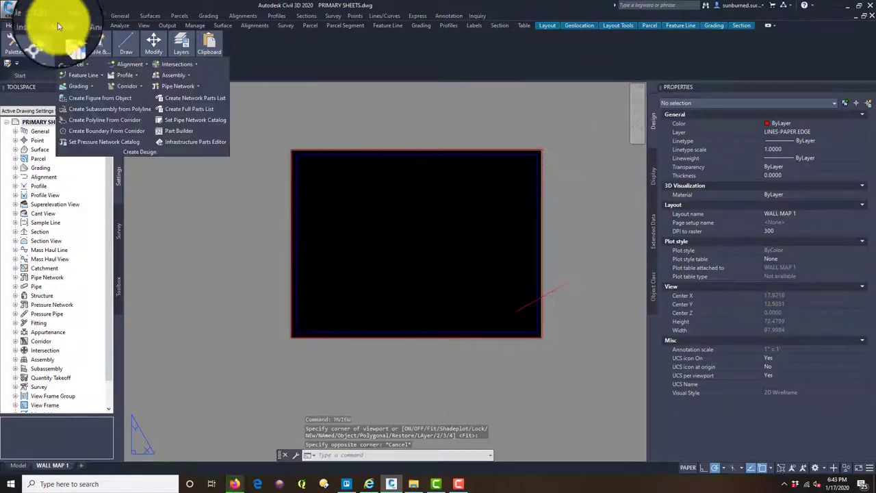
Undo the MVIEW command and the erase of the two inner lines
left_click(50, 19)
left_click(56, 27)
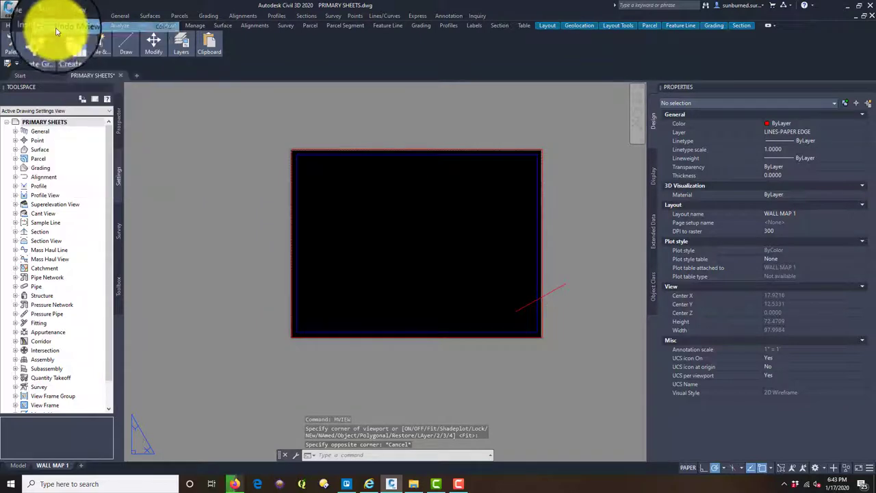
left_click(49, 17)
left_click(54, 27)
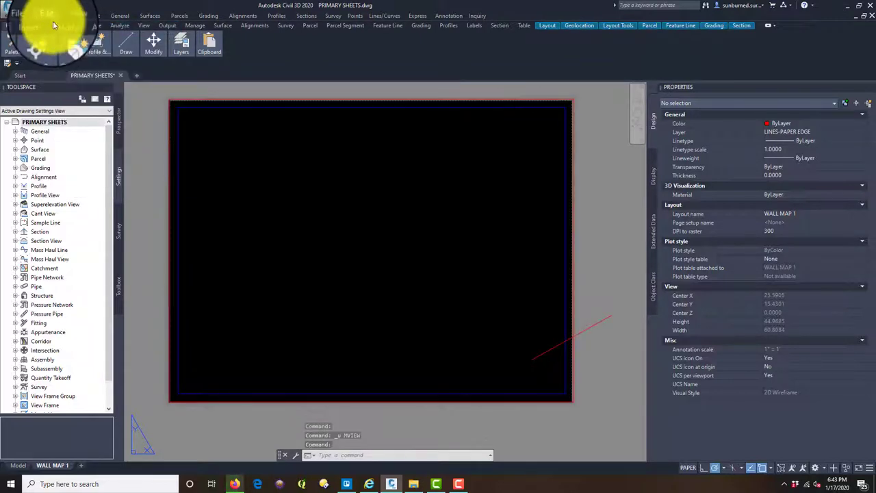
left_click(50, 16)
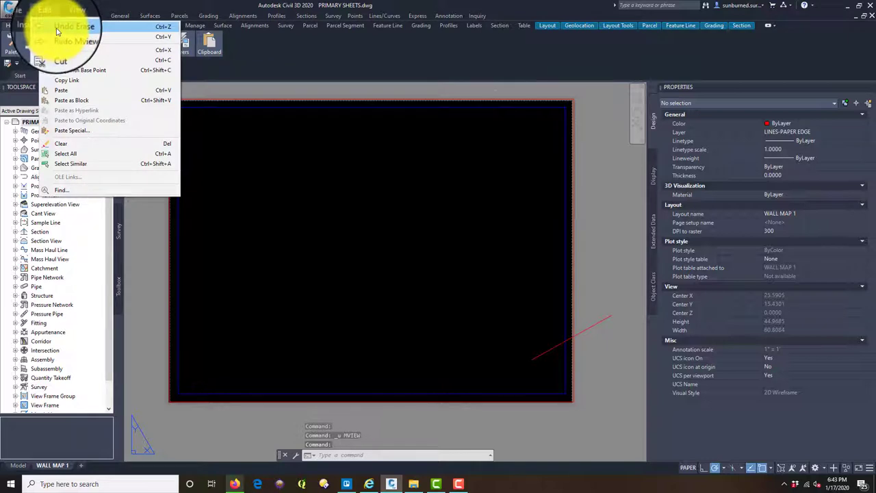
left_click(56, 27)
Delete the diagonal line at the inner lines' intersection
left_click(542, 350)
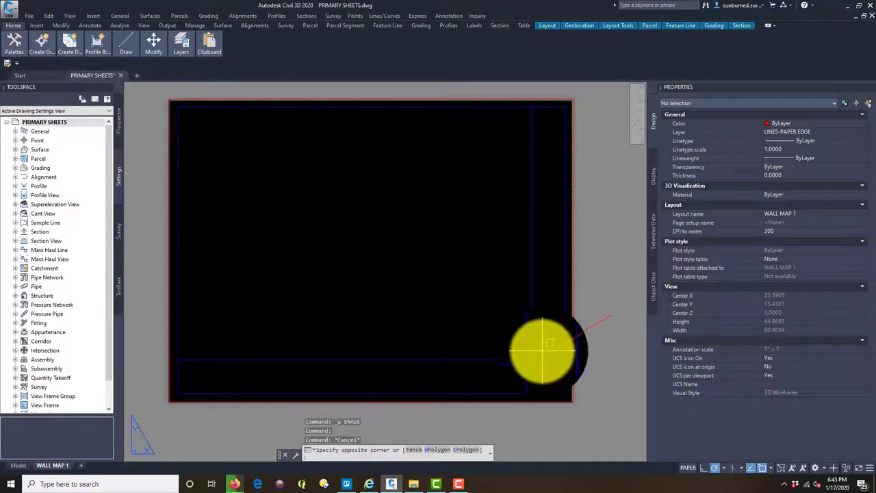
left_click(538, 362)
key("Delete")
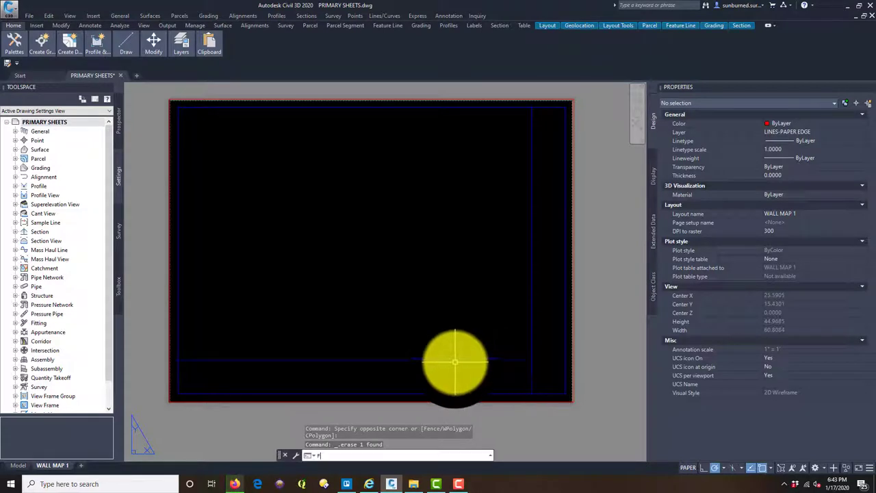
Try to fillet the inner lines, picking the vertical one below their intersection, and undo both the fillet and the preceding erase
type("FILLET")
key("Return")
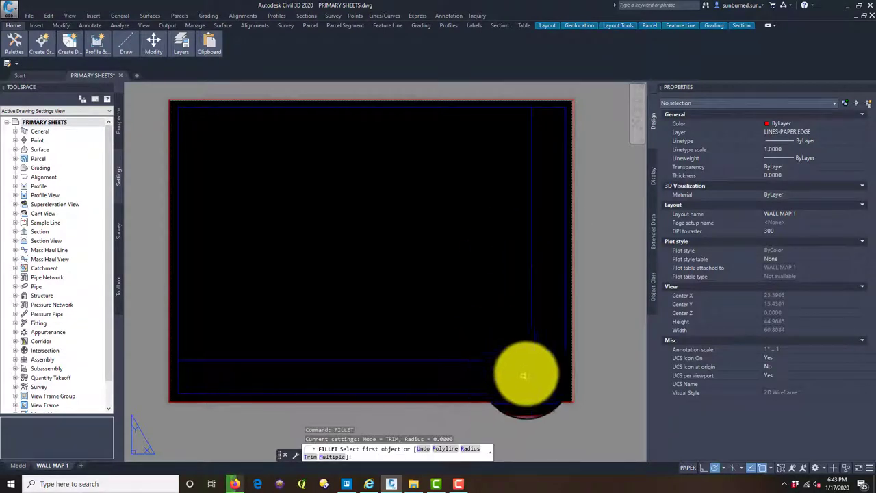
left_click(526, 359)
left_click(532, 367)
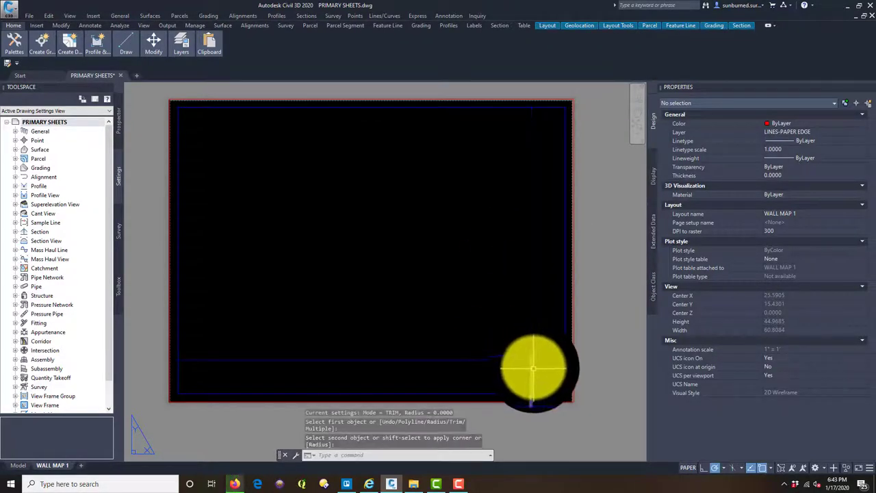
key("ctrl+z")
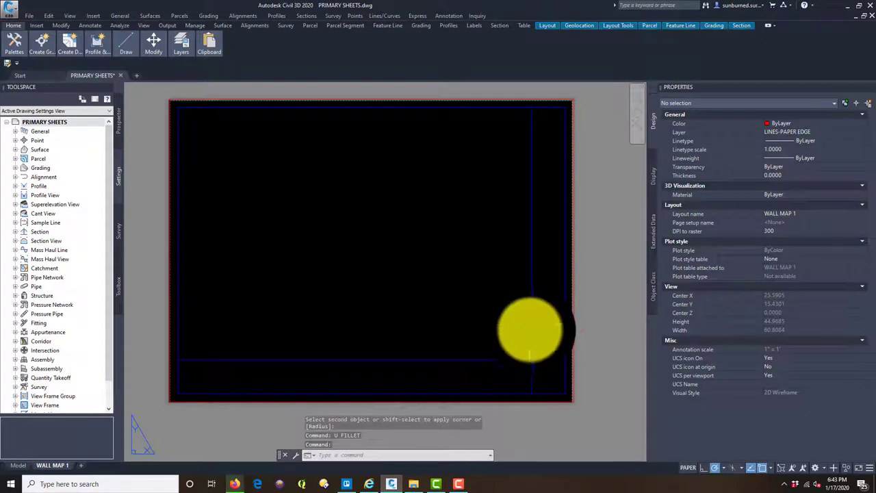
key("ctrl+z")
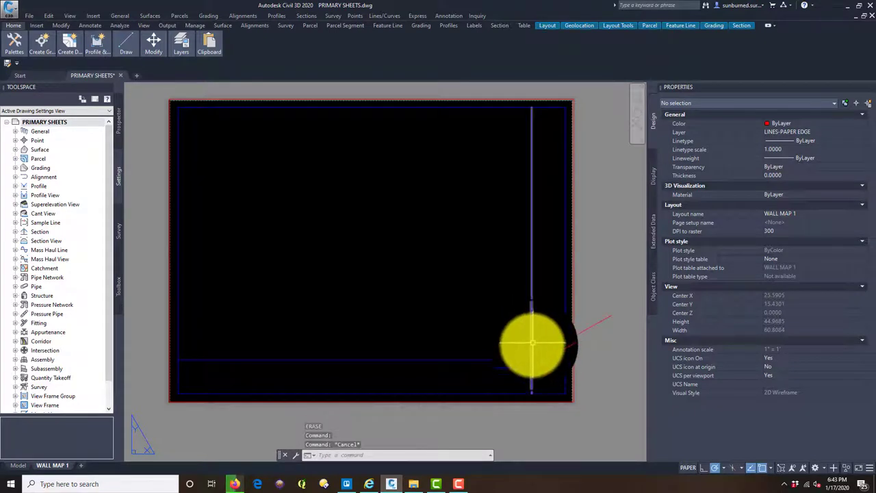
Erase the diagonal line that crosses the paper's right edge
type("e")
key("Return")
left_click(616, 337)
left_click(602, 305)
key("Return")
type("e")
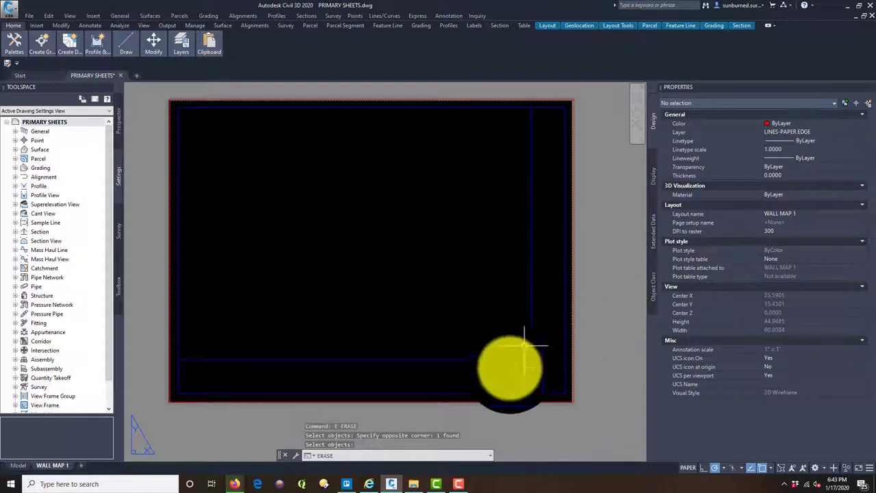
type("f")
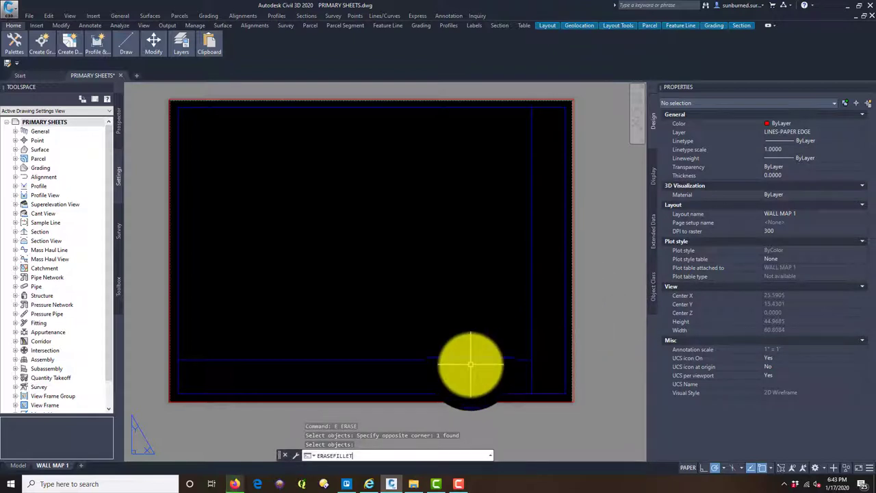
key("Return")
key("Escape")
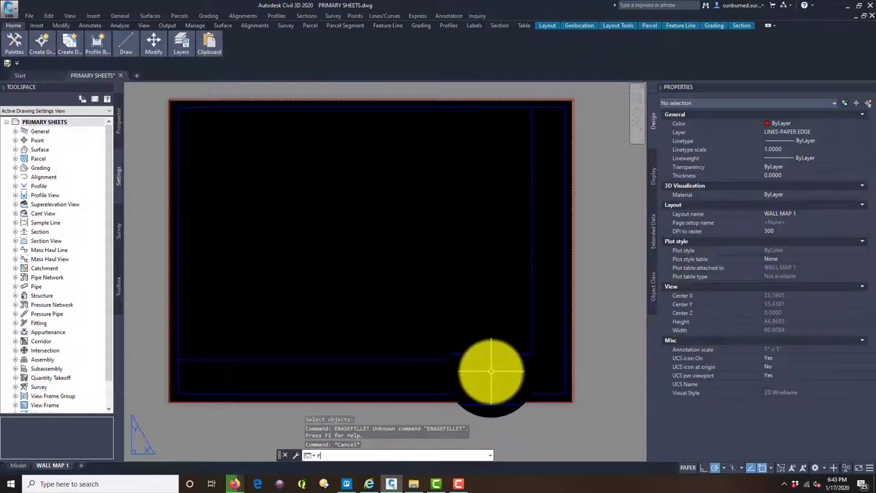
Try again to fillet the horizontal line with the vertical line's lower portion, and undo that fillet
key("Return")
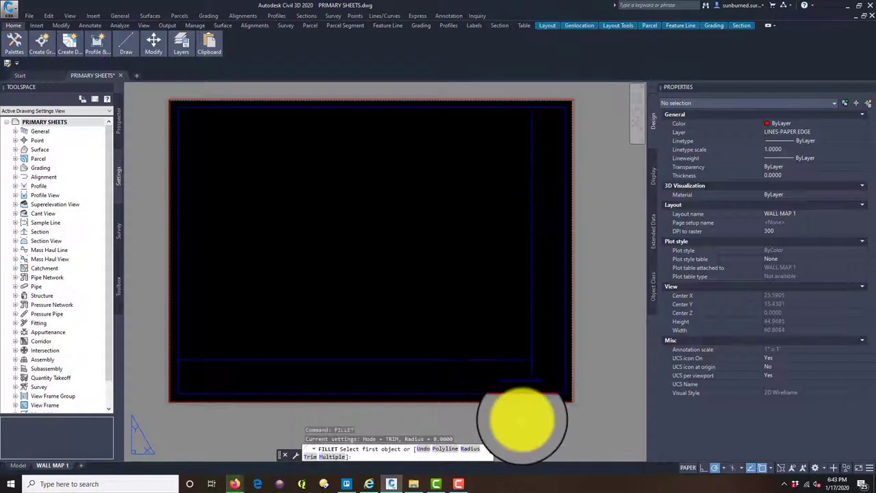
left_click(525, 361)
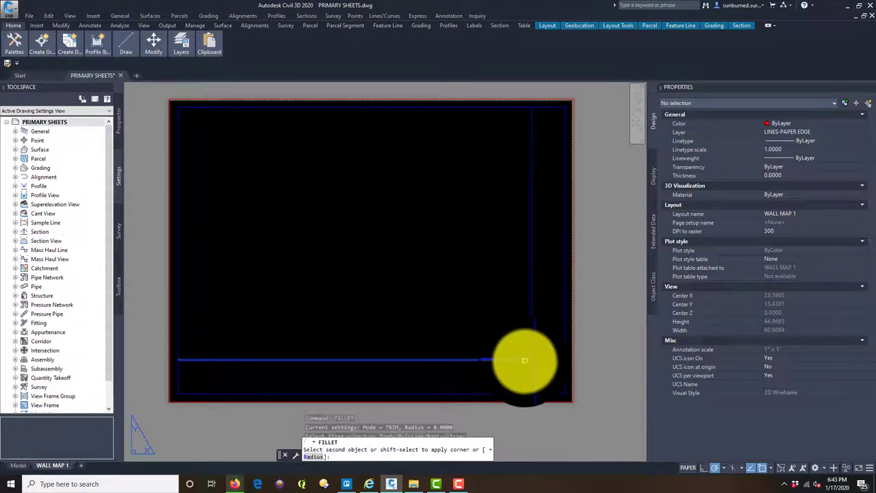
left_click(530, 371)
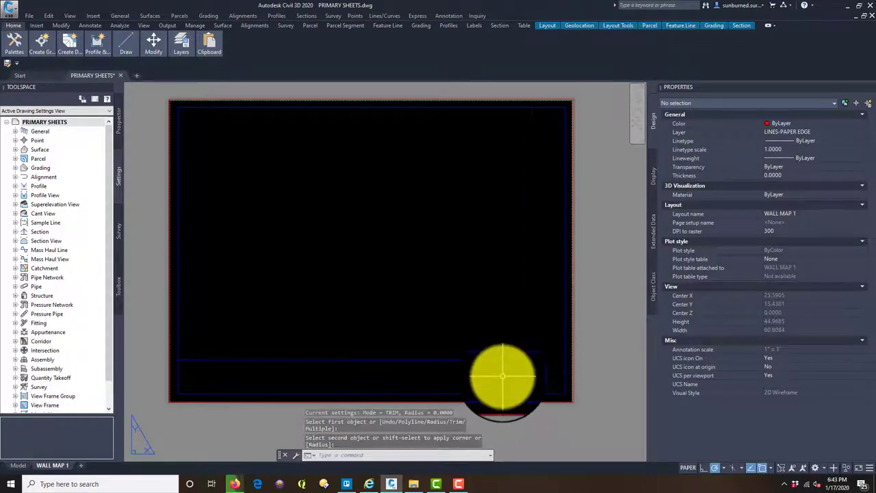
type("U")
key("Return")
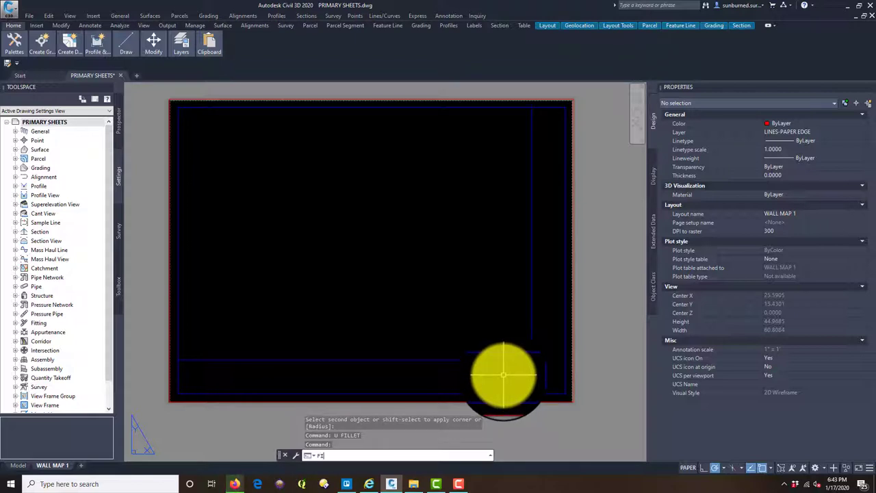
Fillet the two inner lines with radius 0, keeping the vertical portion above and the horizontal portion left of their intersection
key("Return")
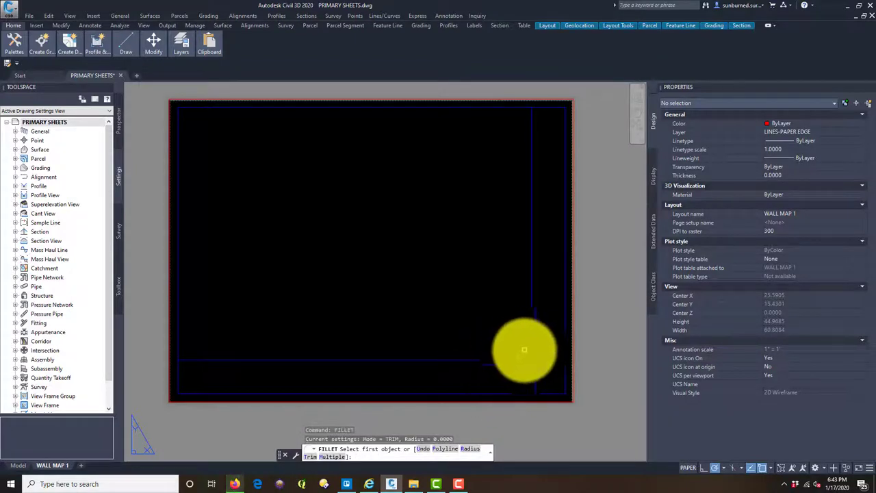
left_click(531, 347)
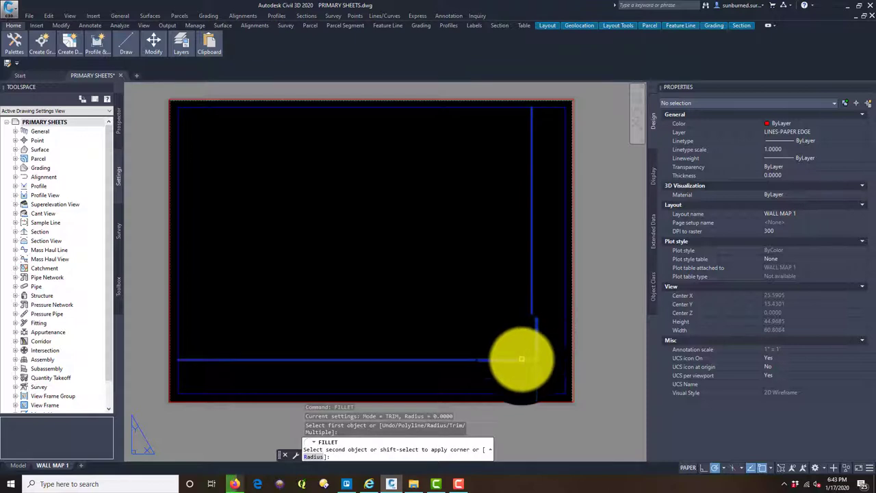
key("Escape")
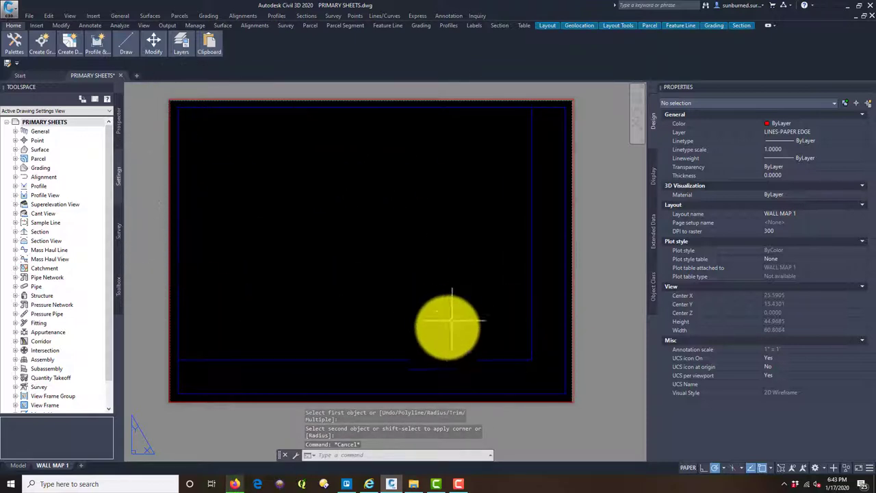
Draw a rectangle from the margin's upper-left corner to the intersection of the two inner lines
type("REC")
key("Return")
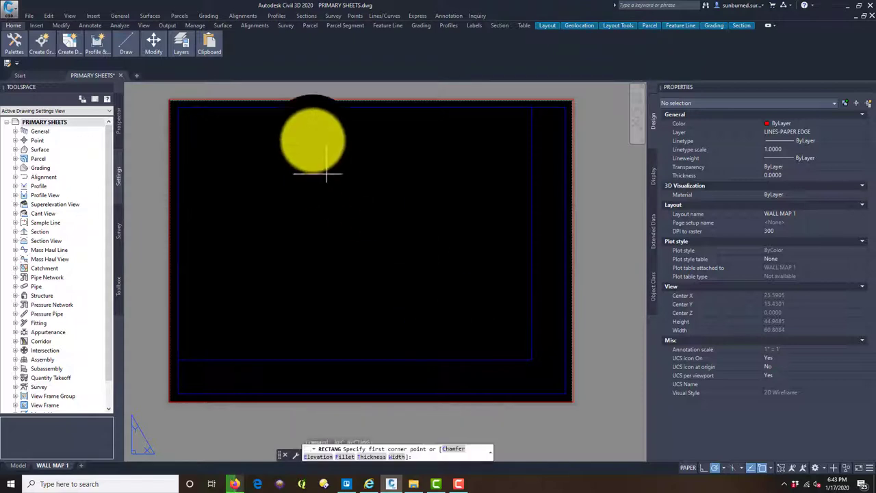
left_click(178, 112)
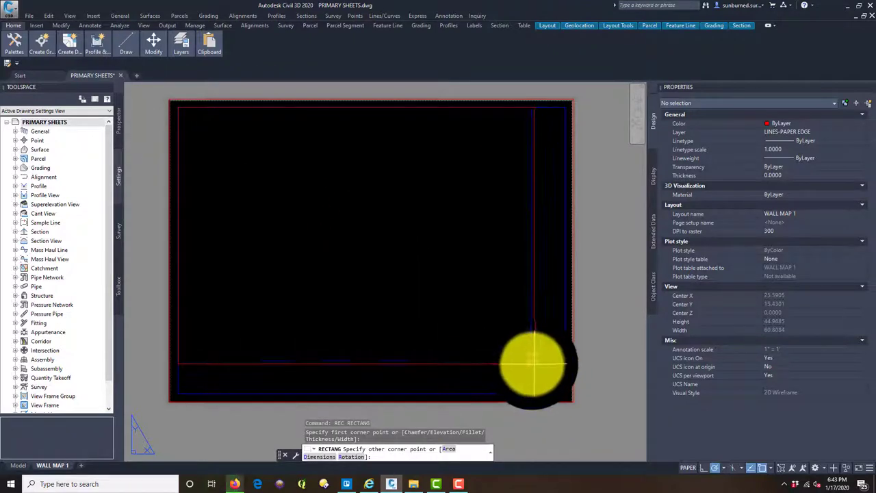
key("Escape")
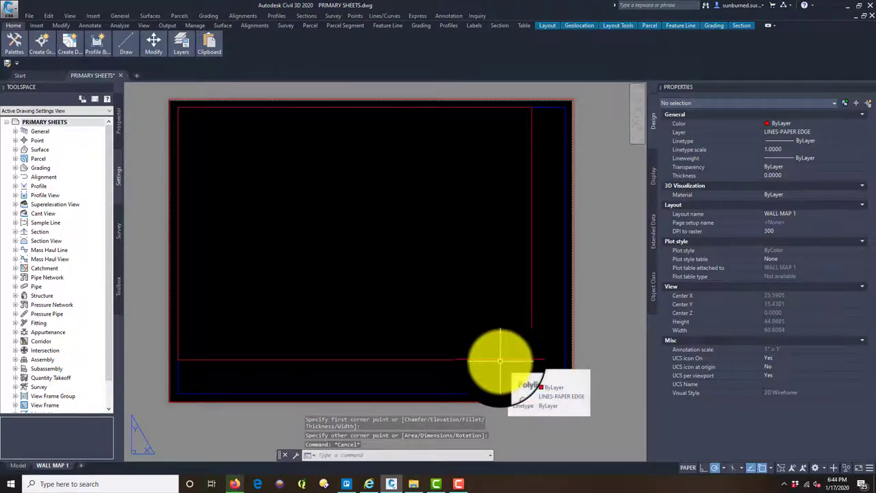
Offset the new rectangle 0.10 to its inside
type("O")
key("Return")
type("0.10")
key("Return")
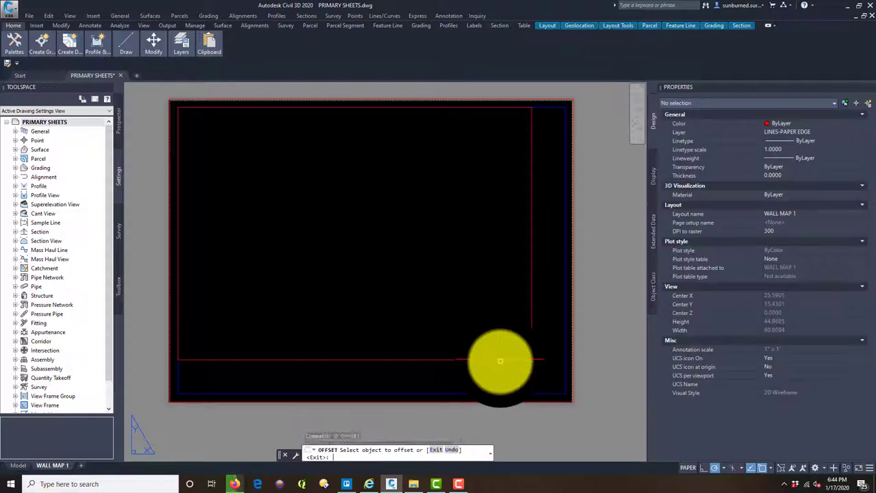
left_click(491, 360)
left_click(491, 333)
key("Escape")
Erase the outer red rectangle that lies on the blue margin lines, keeping the inner offset copy
scroll(535, 360, "up", 8)
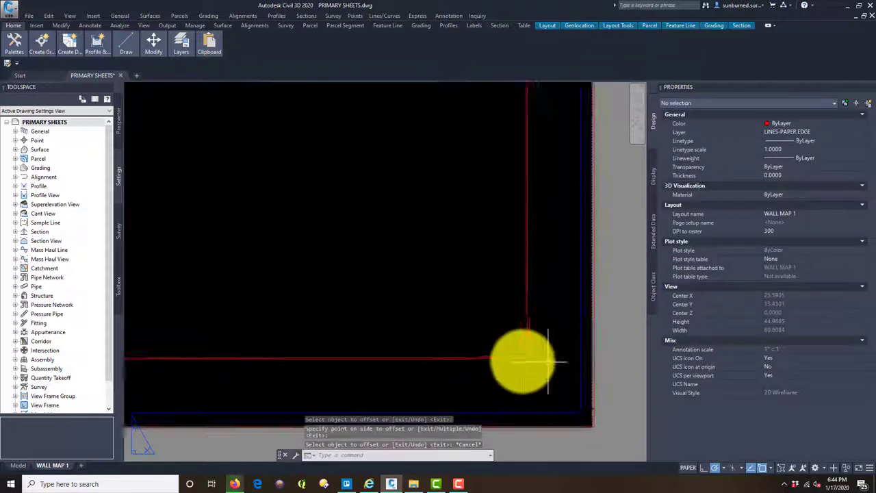
left_click(532, 350)
key("Delete")
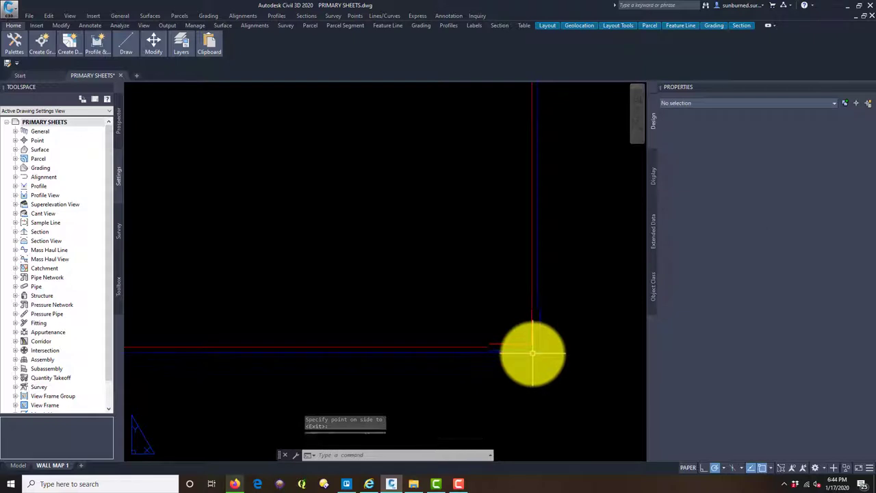
Create a layout viewport with MVIEW, spanning the offset rectangle from its lower-right corner to its upper-left corner
scroll(488, 338, "down", 2)
scroll(493, 337, "down", 4)
scroll(513, 356, "up", 4)
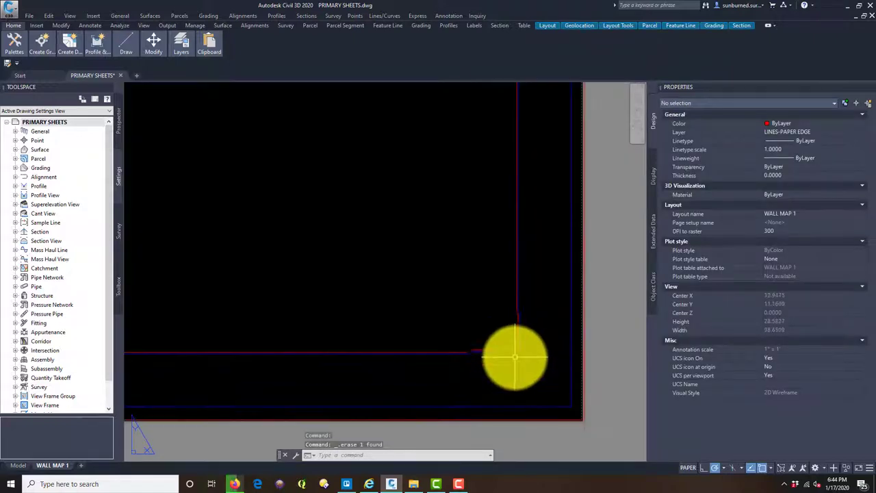
left_click(517, 353)
scroll(521, 356, "down", 3)
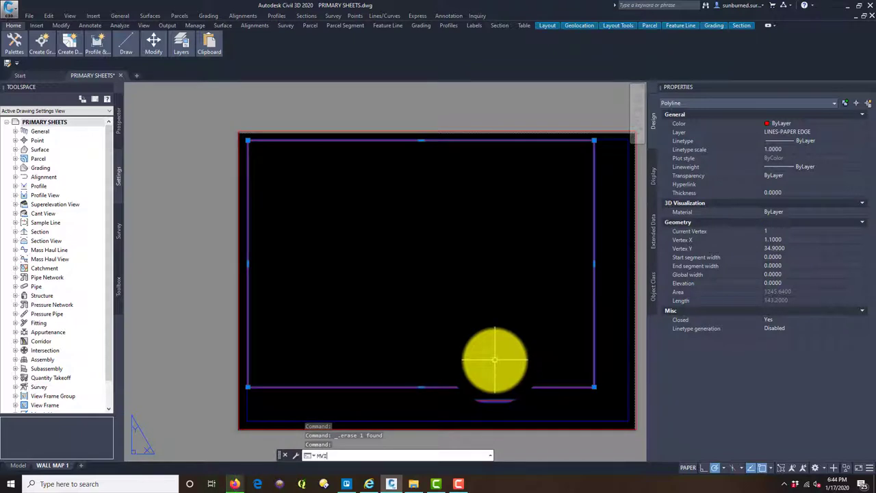
key("Return")
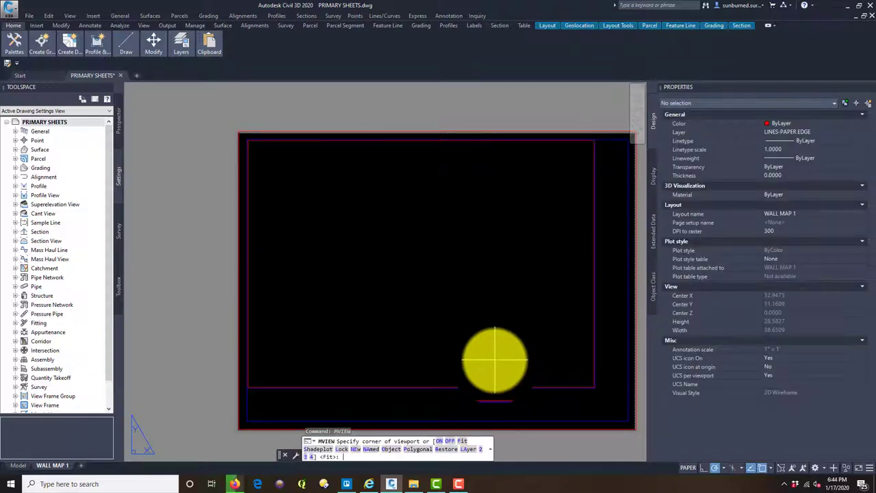
left_click(593, 387)
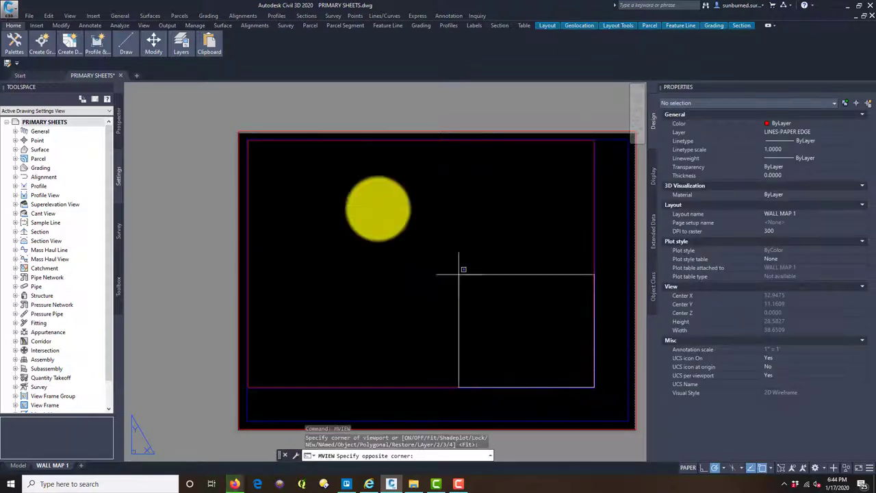
left_click(250, 140)
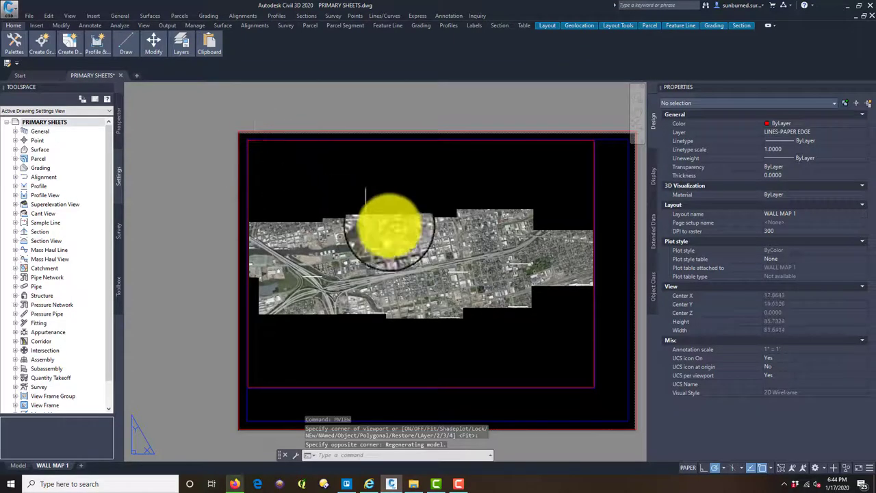
key("Escape")
Move the new viewport to the LINES-VIEWPORT layer
scroll(593, 388, "up", 4)
scroll(589, 383, "up", 2)
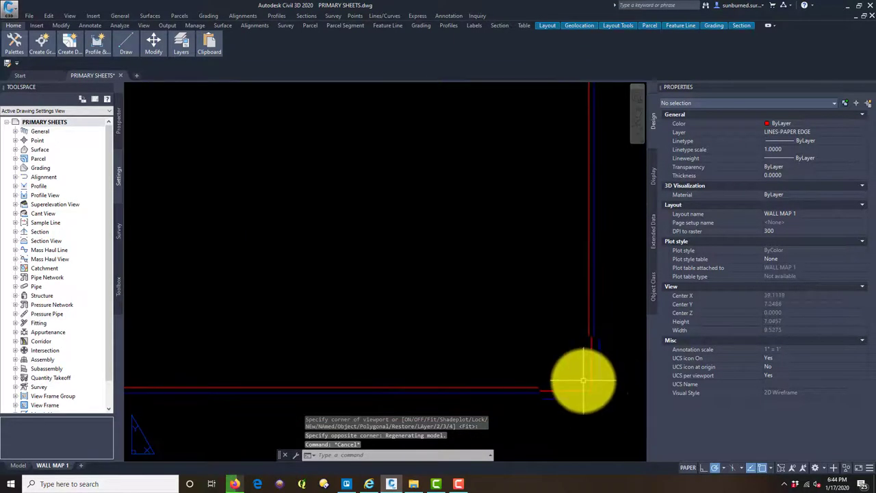
left_click(589, 386)
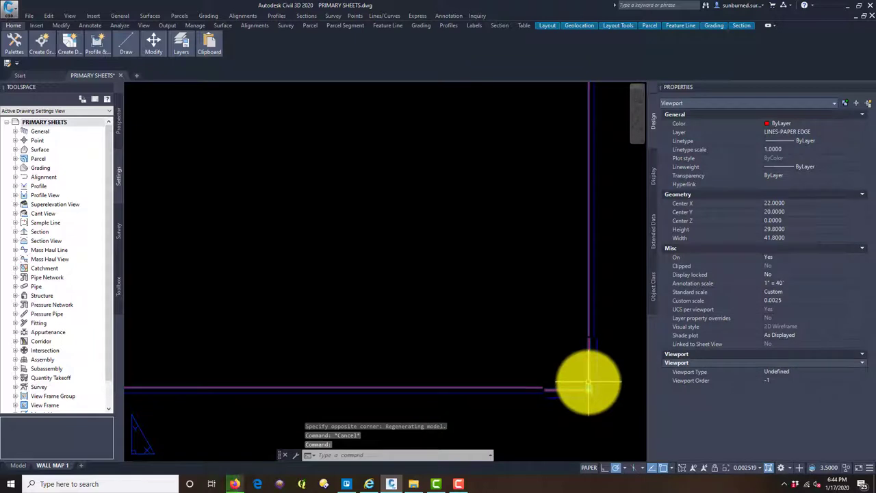
left_click(848, 132)
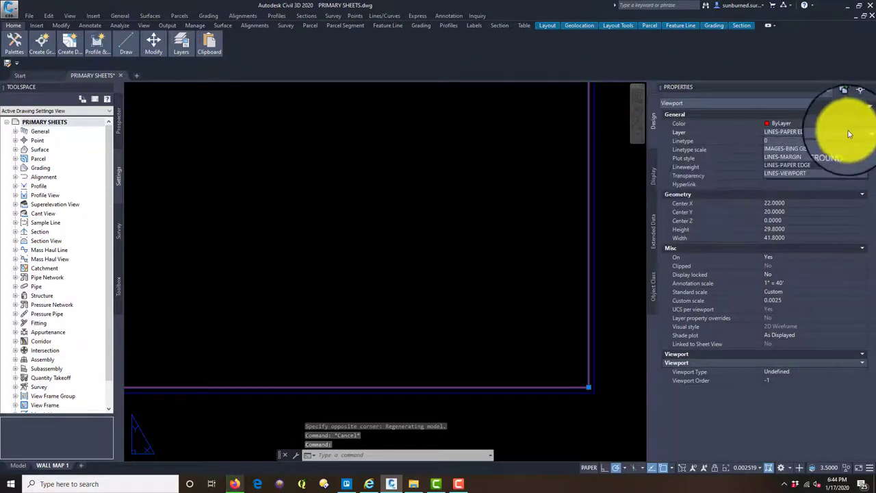
left_click(823, 167)
key("Escape")
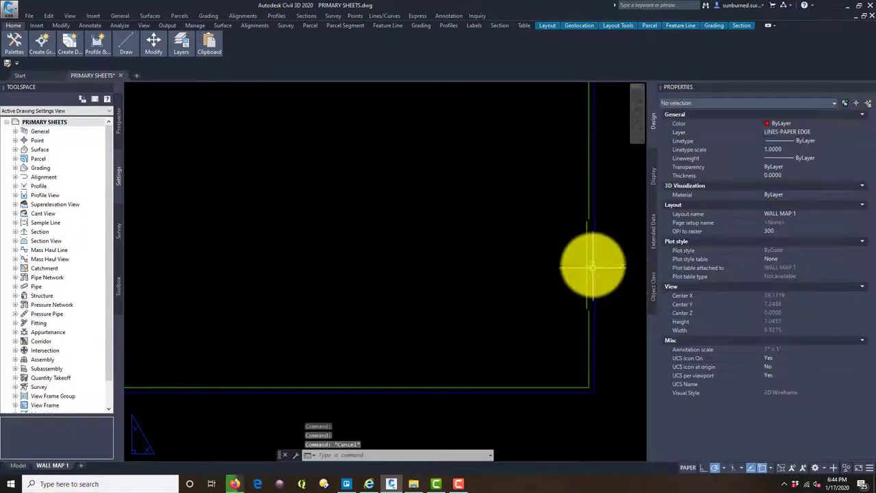
Send the viewport behind the coinciding red rectangle and erase that rectangle
left_click(590, 258)
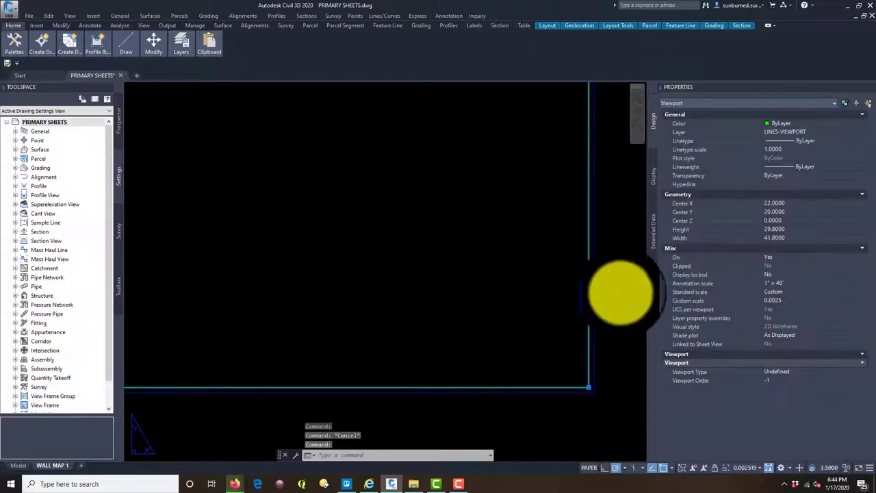
right_click(624, 319)
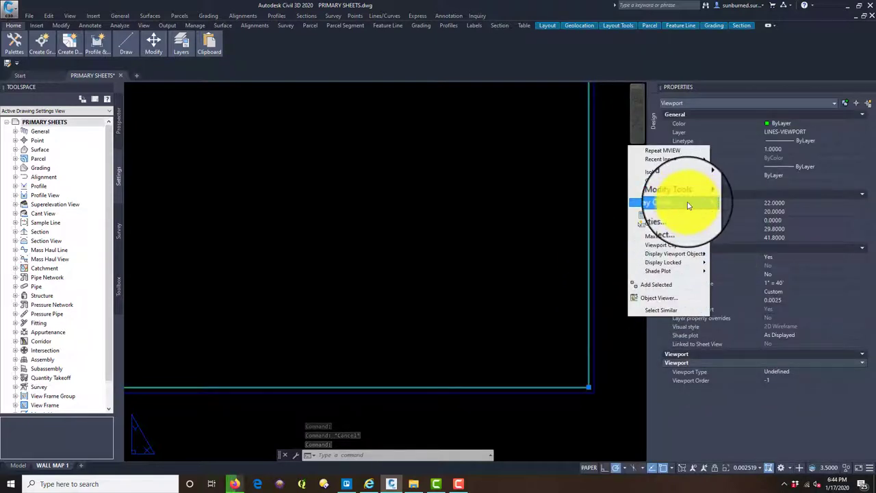
mouse_move(688, 202)
left_click(739, 213)
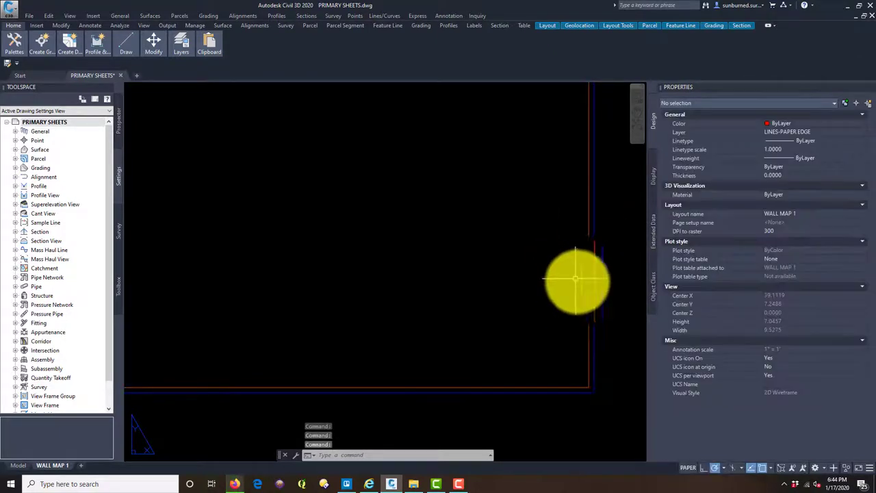
left_click(589, 298)
key("Delete")
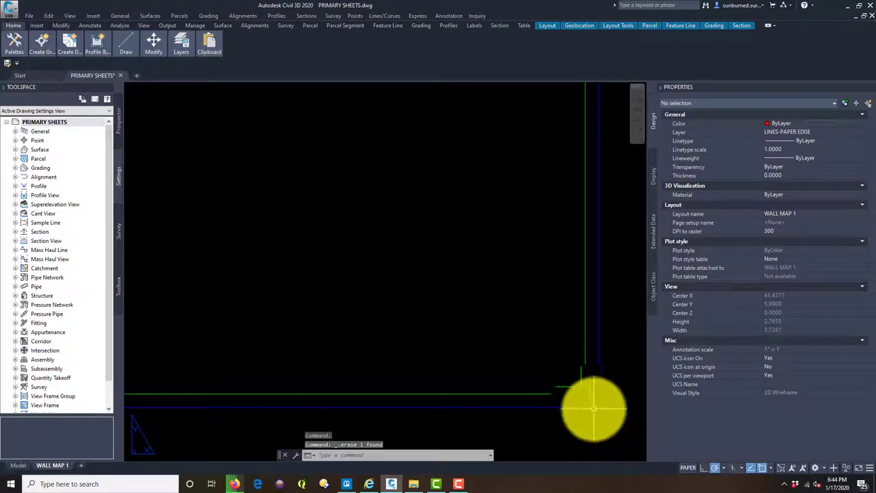
Activate the viewport, enlarge and position the aerial imagery to fill most of its frame, and return to paper space
scroll(583, 377, "down", 5)
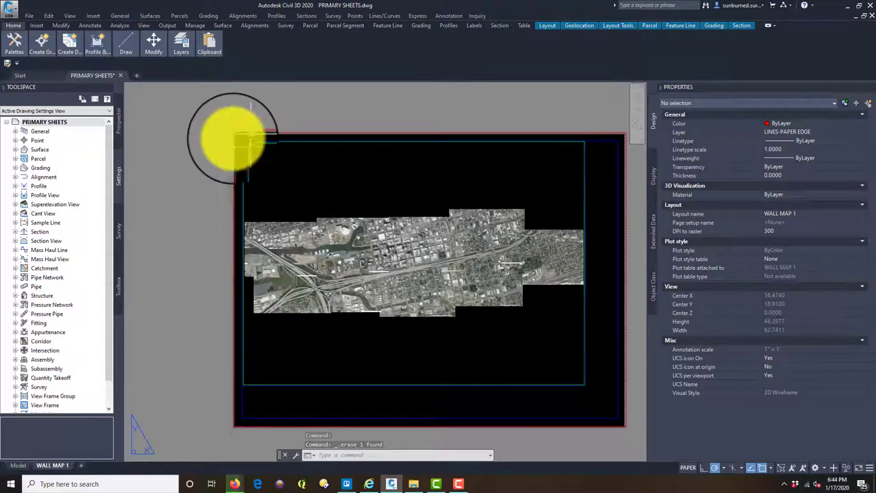
scroll(254, 153, "up", 6)
scroll(577, 201, "down", 8)
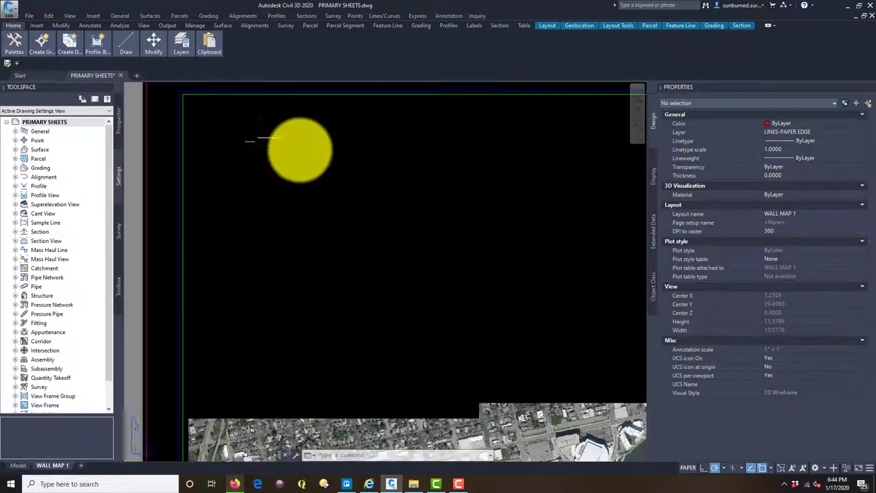
scroll(371, 186, "down", 5)
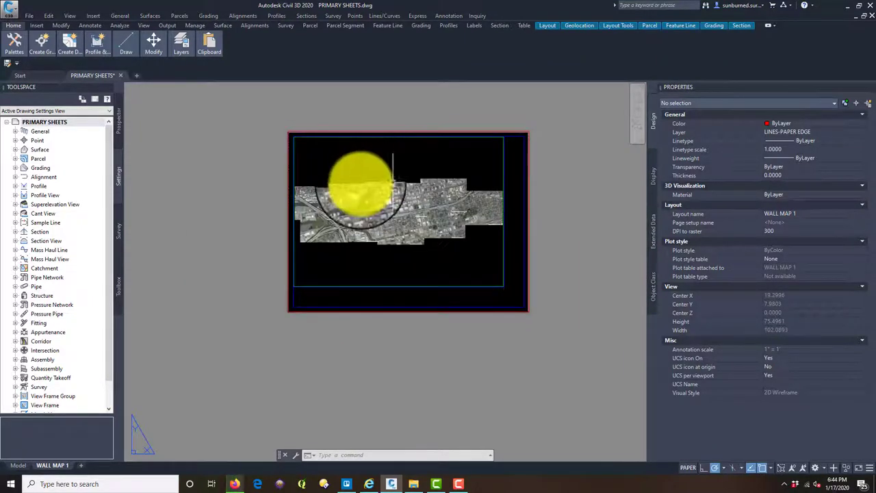
scroll(373, 182, "up", 2)
scroll(452, 185, "down", 2)
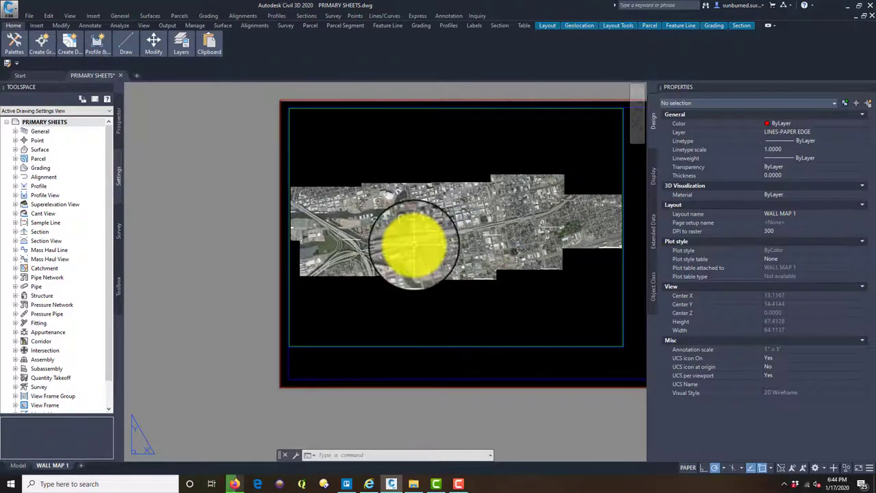
double_click(498, 273)
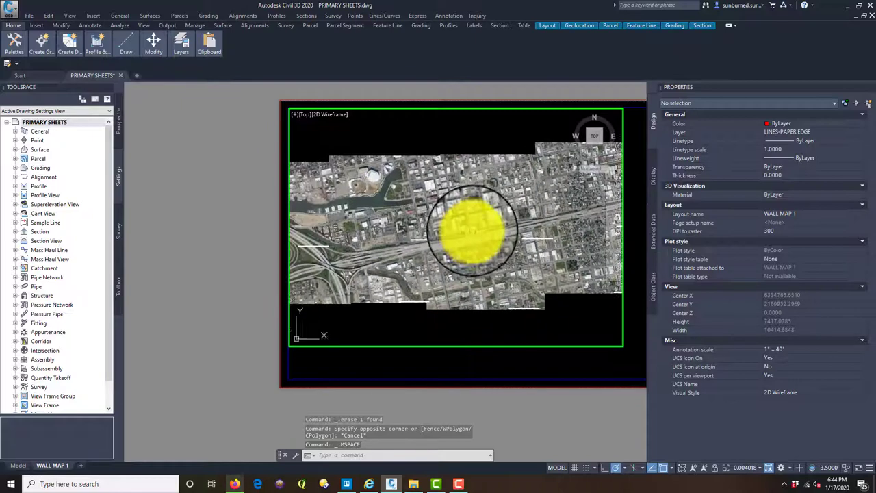
scroll(441, 225, "up", 5)
scroll(448, 219, "down", 2)
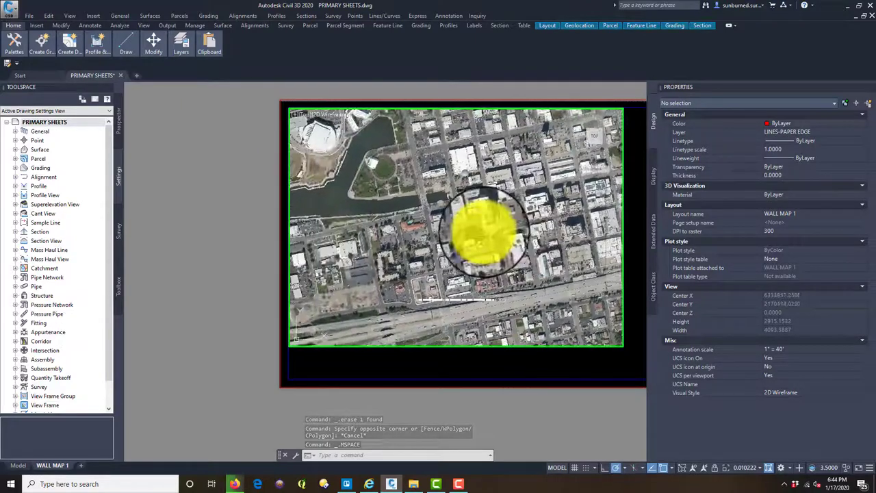
middle_click_drag(471, 231, 477, 202)
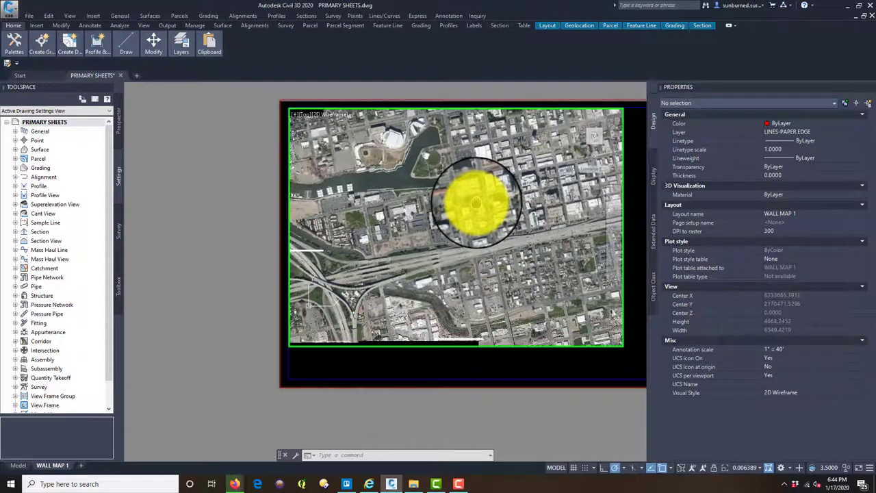
scroll(474, 198, "down", 1)
mouse_move(411, 196)
middle_mouse_down()
mouse_move(400, 203)
mouse_move(391, 189)
mouse_move(398, 195)
middle_mouse_up()
scroll(412, 200, "up", 1)
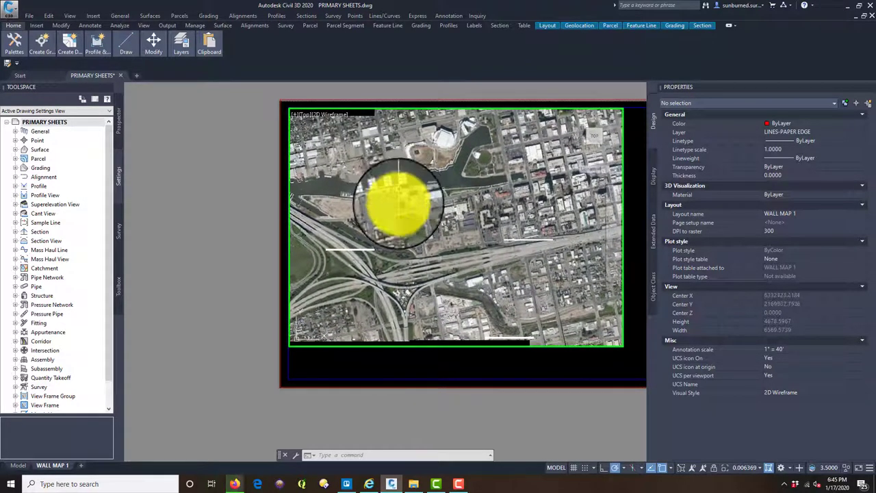
mouse_move(489, 188)
middle_mouse_down()
mouse_move(473, 199)
mouse_move(482, 187)
middle_mouse_up()
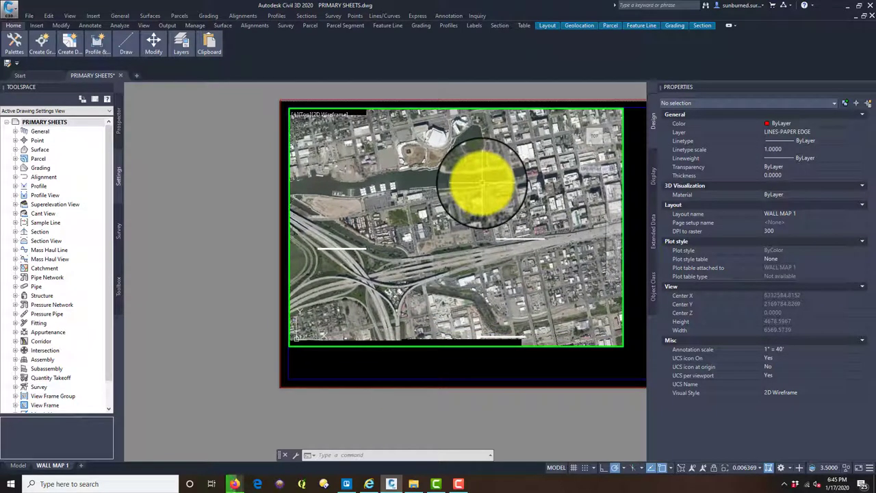
double_click(518, 364)
Try the viewport at a standard scale of 1" = 100' and settle on 1" = 200'
scroll(620, 339, "up", 4)
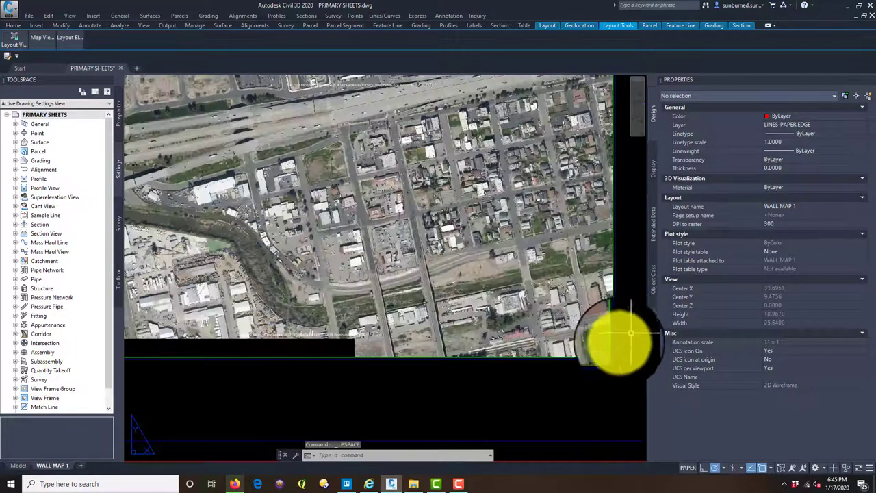
left_click(612, 355)
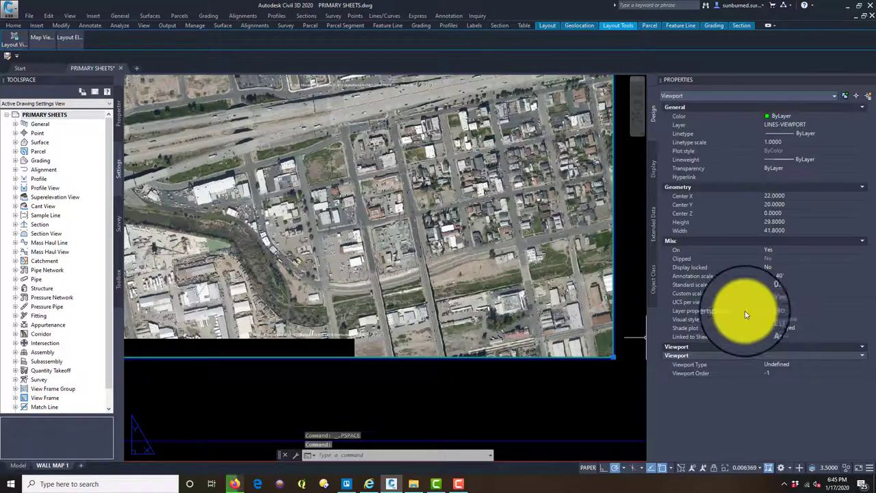
left_click(803, 286)
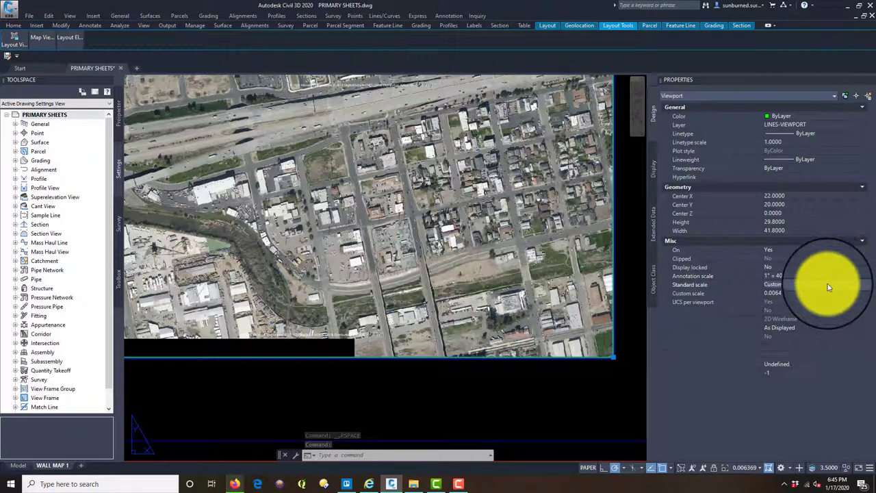
left_click(828, 285)
left_click_drag(864, 304, 867, 321)
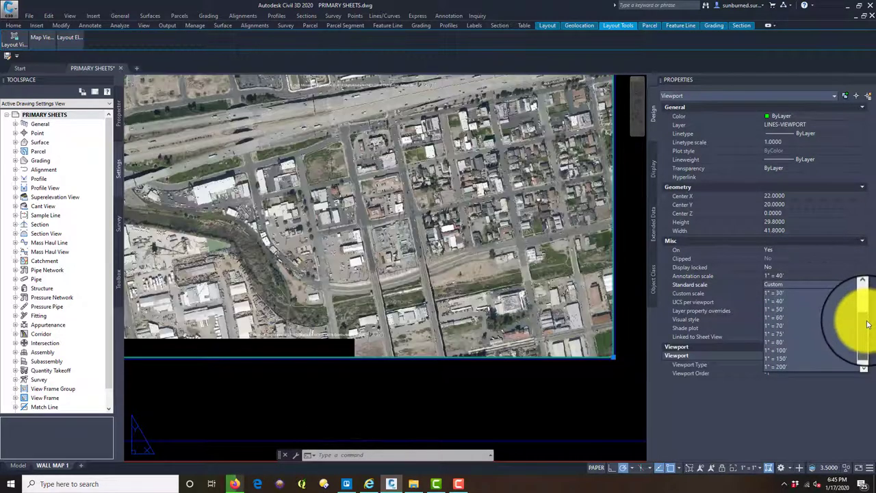
left_click(779, 350)
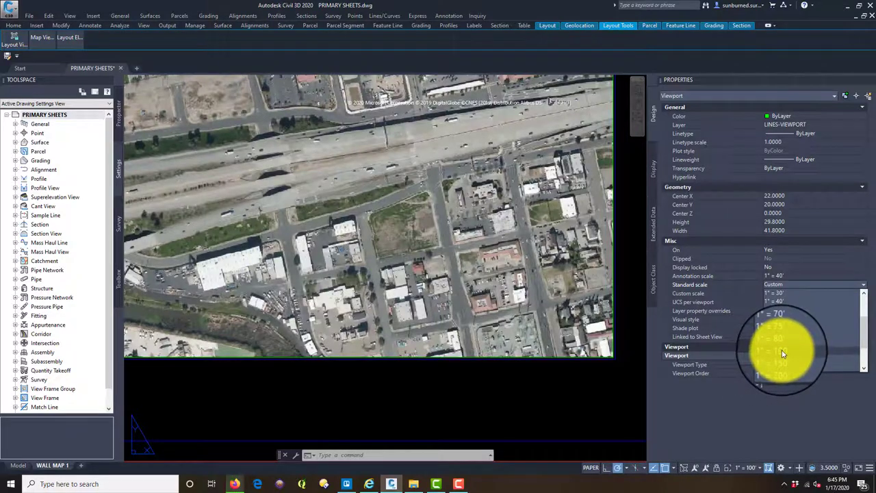
left_click(782, 357)
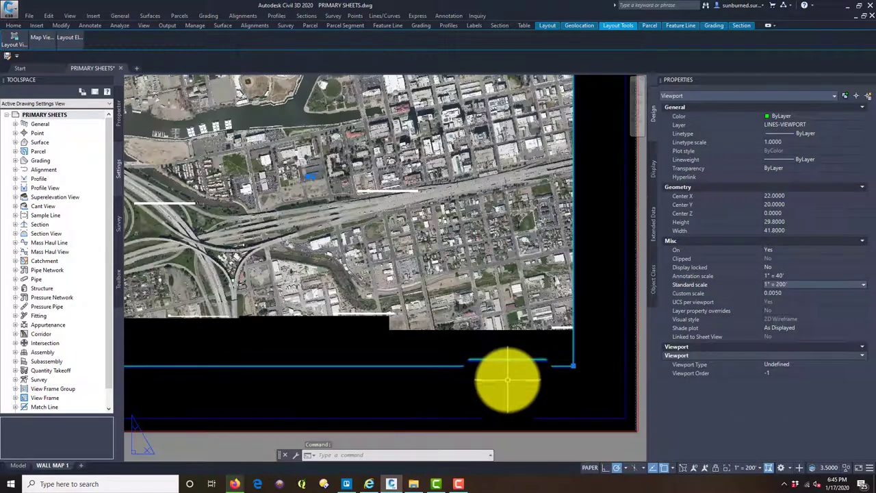
scroll(501, 369, "down", 2)
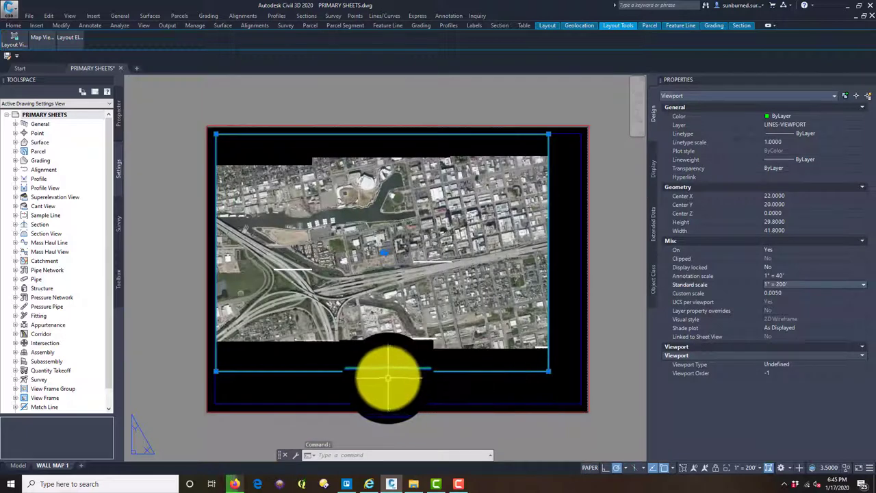
Activate the viewport and reposition the aerial imagery within its frame
middle_click_drag(388, 377, 469, 354)
key("Escape")
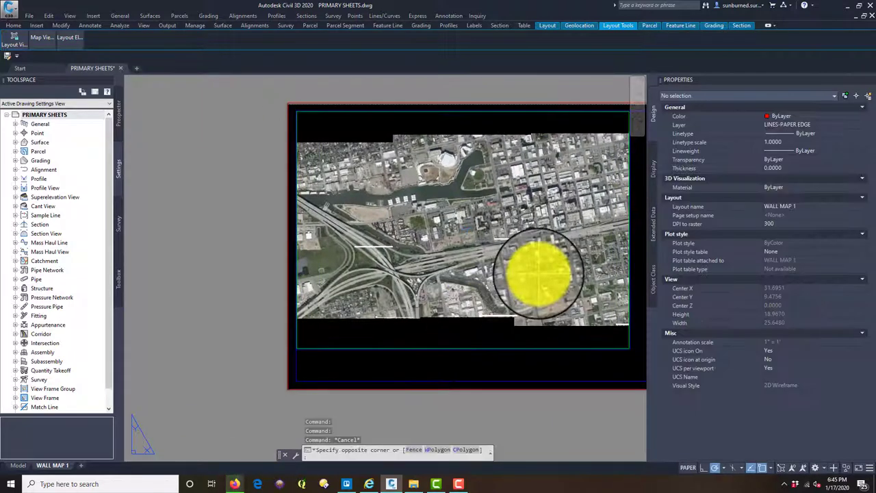
double_click(540, 273)
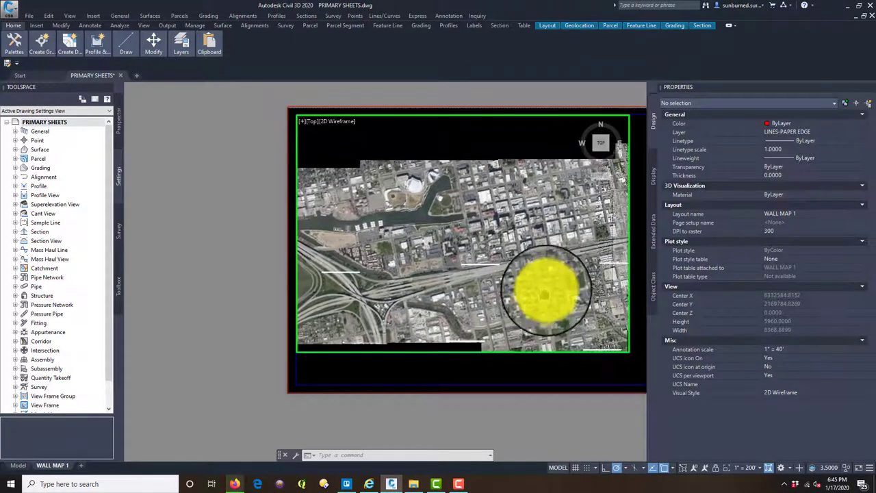
middle_click_drag(544, 293, 546, 281)
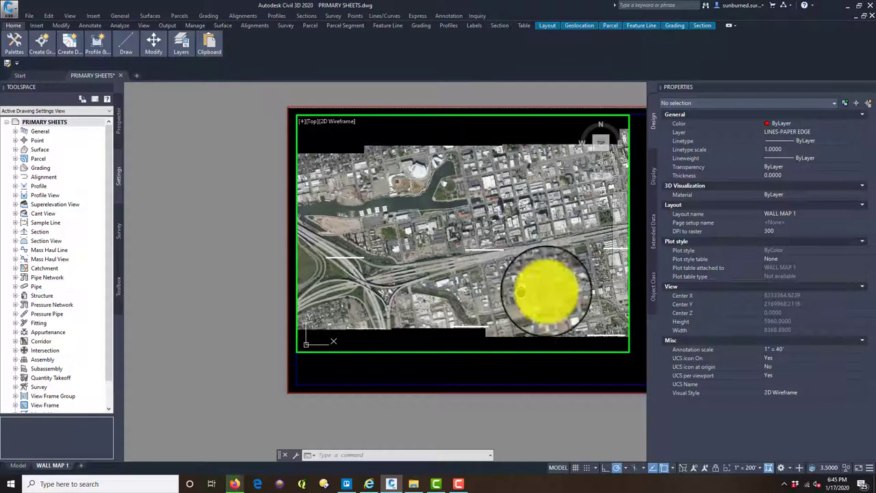
middle_click_drag(546, 287, 573, 289)
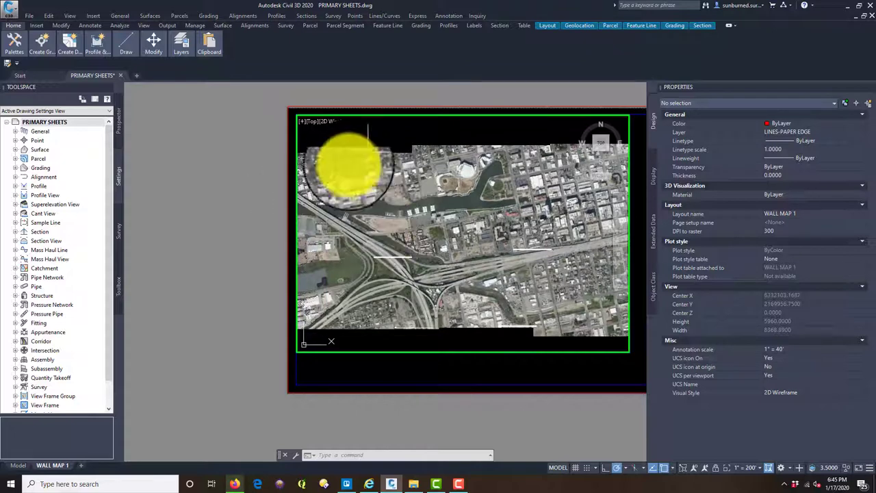
middle_click_drag(517, 248, 445, 260)
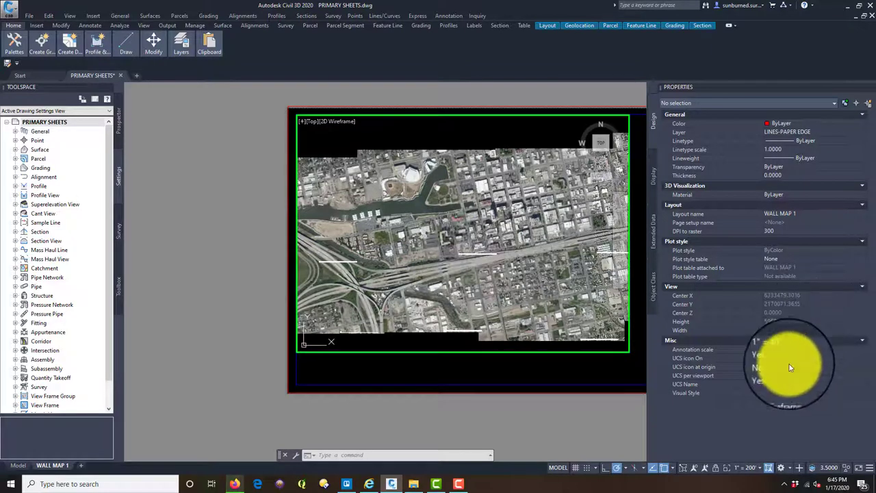
Add a custom scale named 1" = 300' to the drawing's scale list
left_click(770, 469)
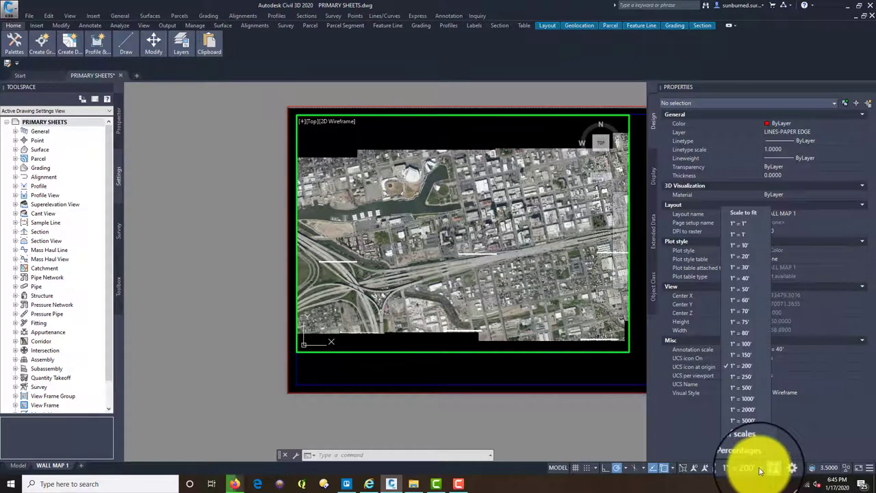
left_click(746, 433)
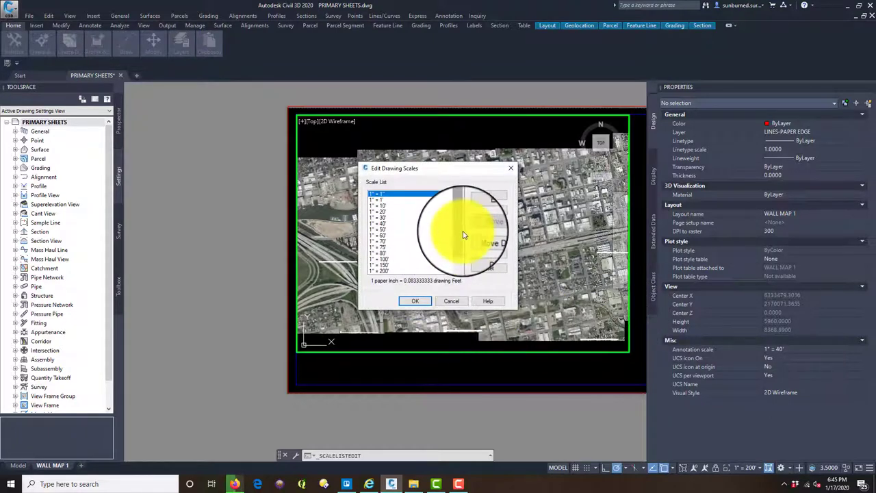
left_click_drag(463, 231, 462, 246)
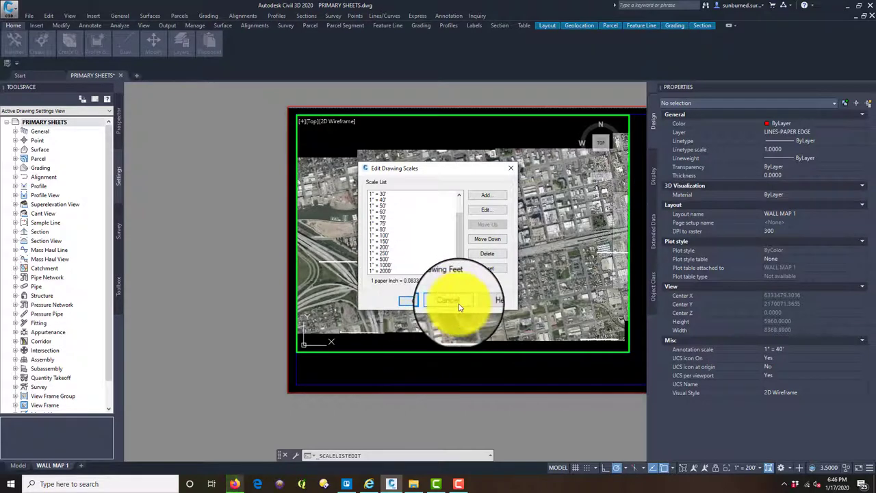
left_click(486, 196)
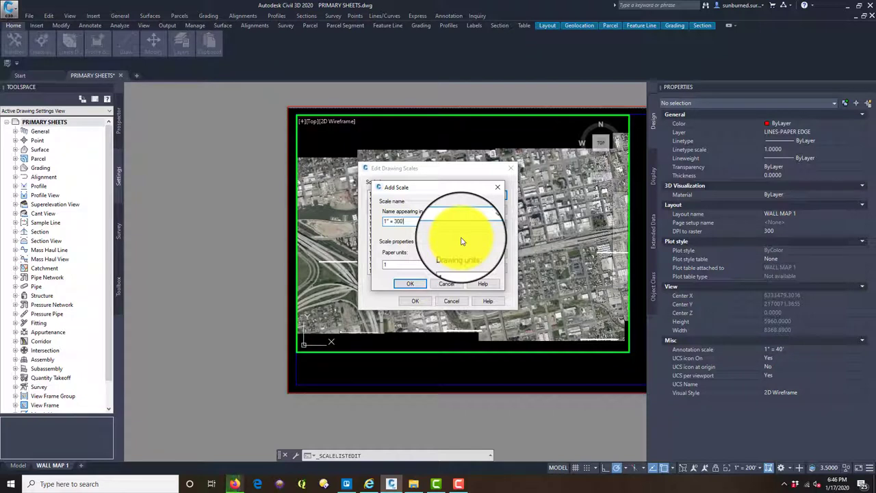
left_click(468, 265)
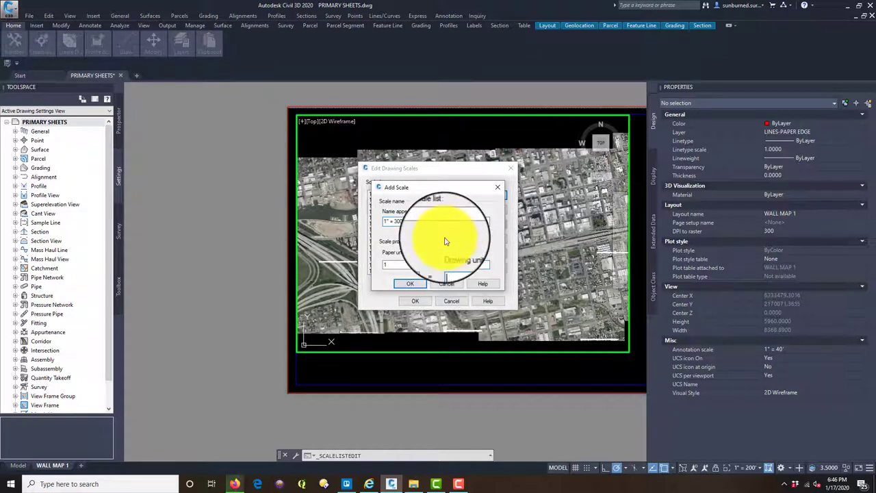
left_click(410, 284)
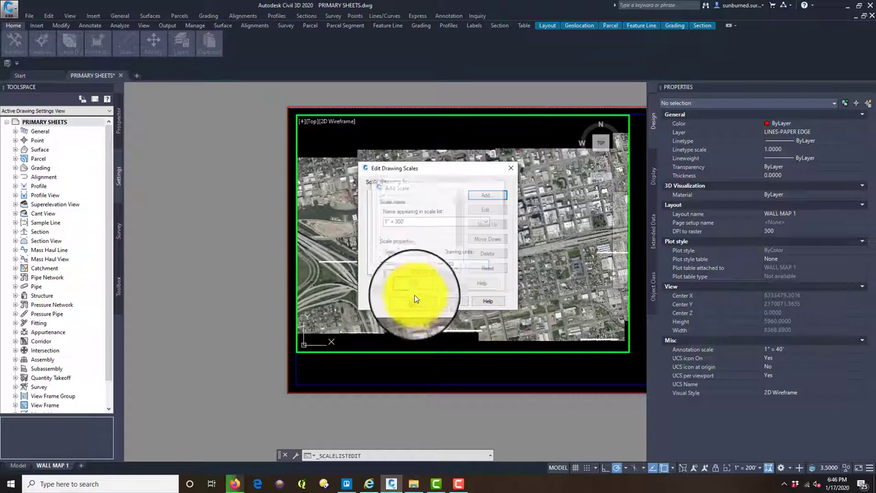
left_click(413, 299)
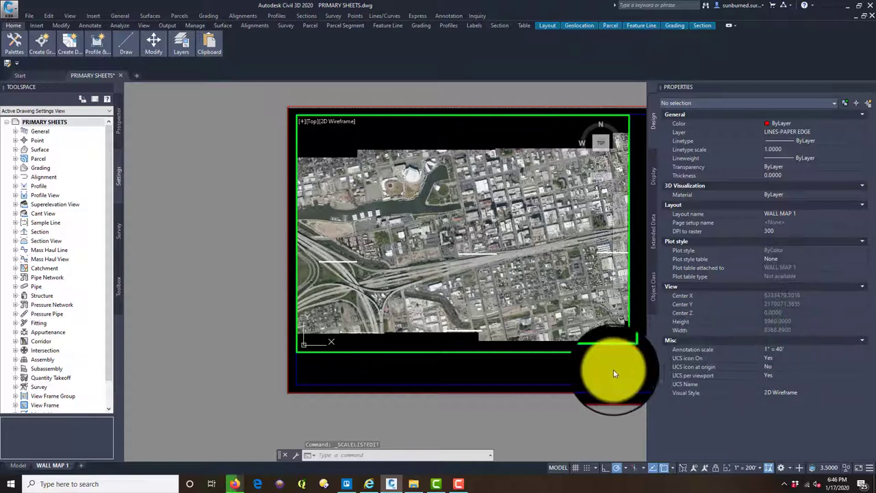
Return to paper space and set the aerial viewport's standard scale to 1" = 250'
double_click(566, 371)
scroll(606, 349, "up", 2)
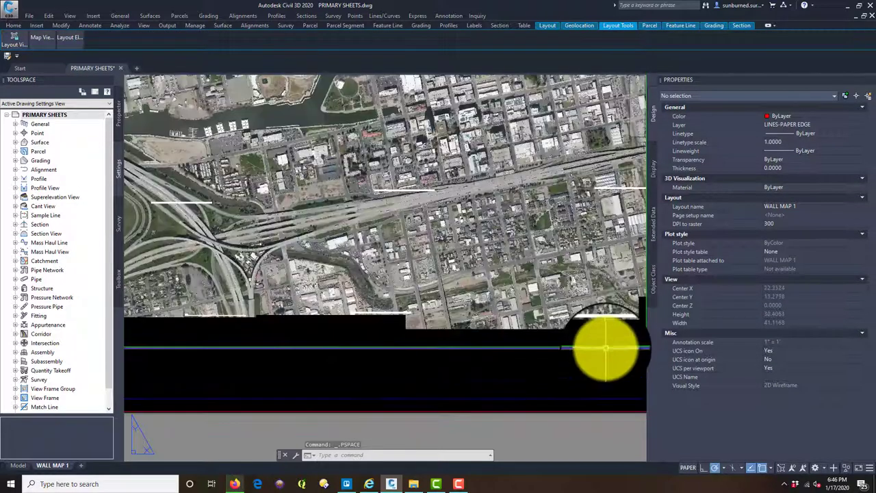
left_click(606, 348)
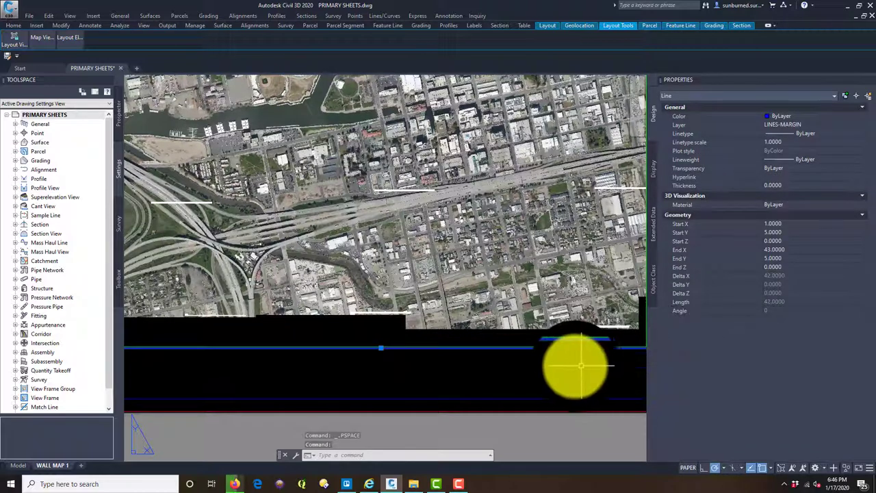
key("Escape")
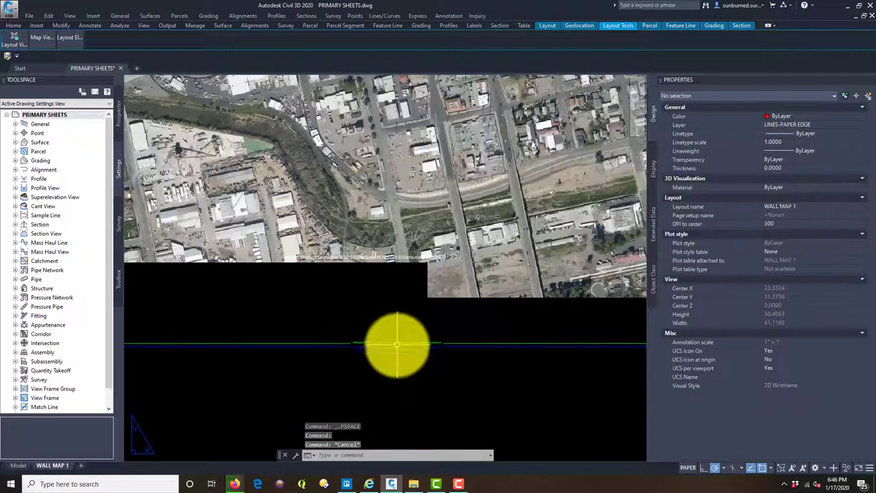
left_click(397, 342)
scroll(495, 315, "down", 3)
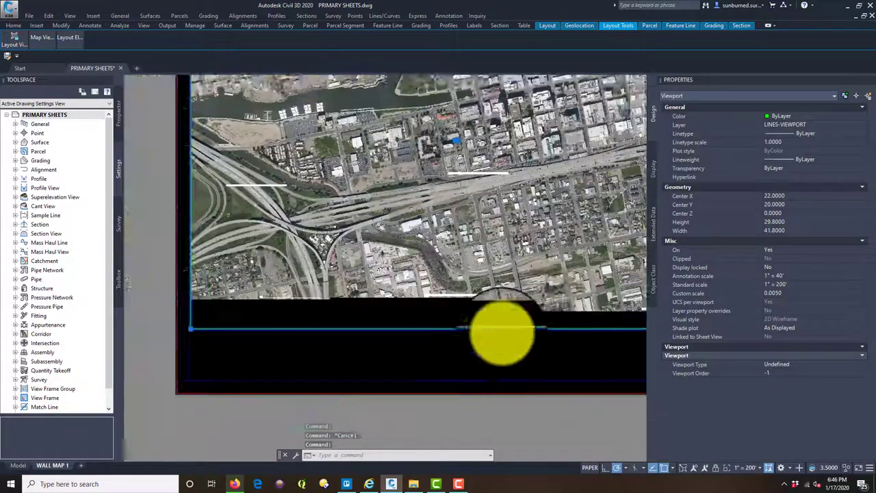
scroll(483, 332, "down", 2)
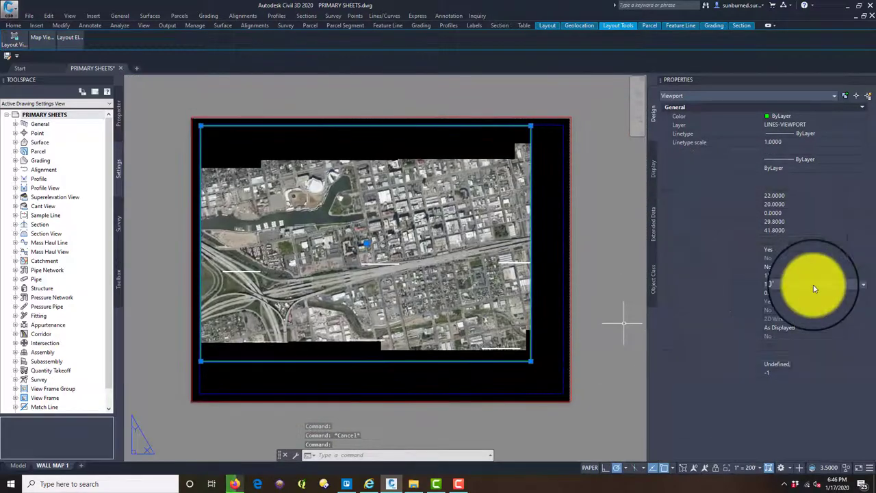
left_click(813, 285)
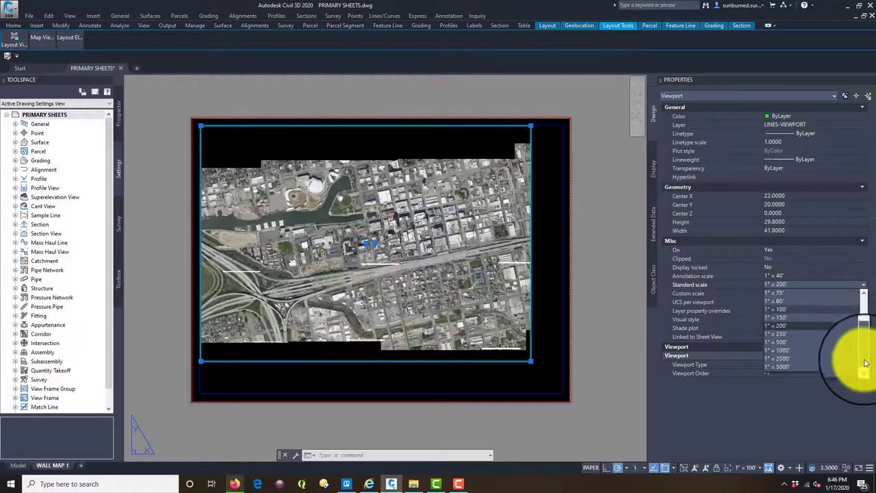
left_click_drag(865, 367, 872, 331)
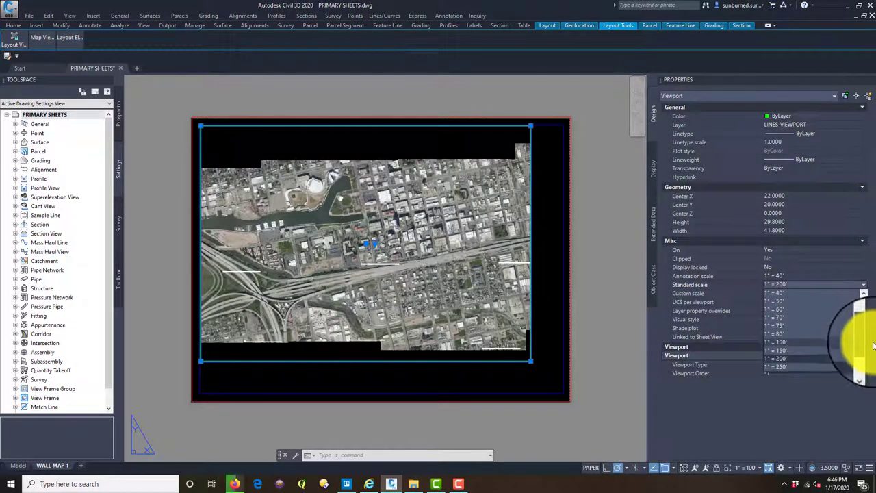
left_click(782, 345)
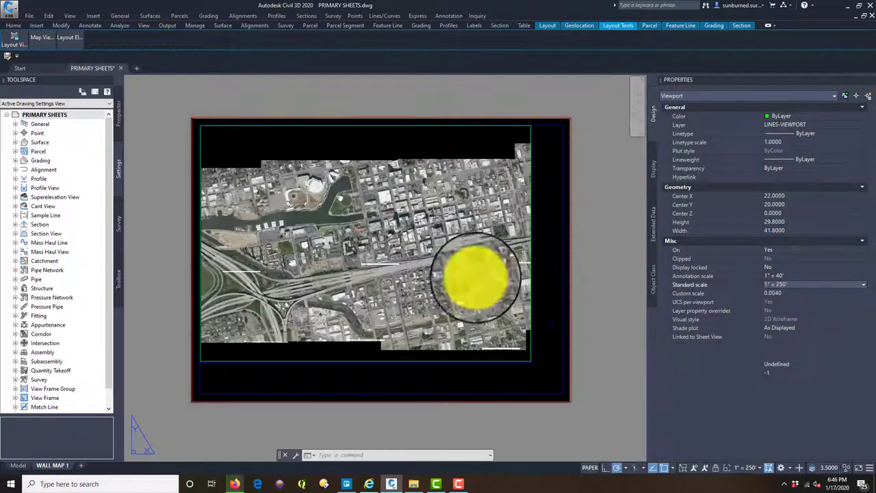
Reactivate the viewport, shift the imagery slightly right and up within its frame, and return to paper space
scroll(346, 248, "up", 3)
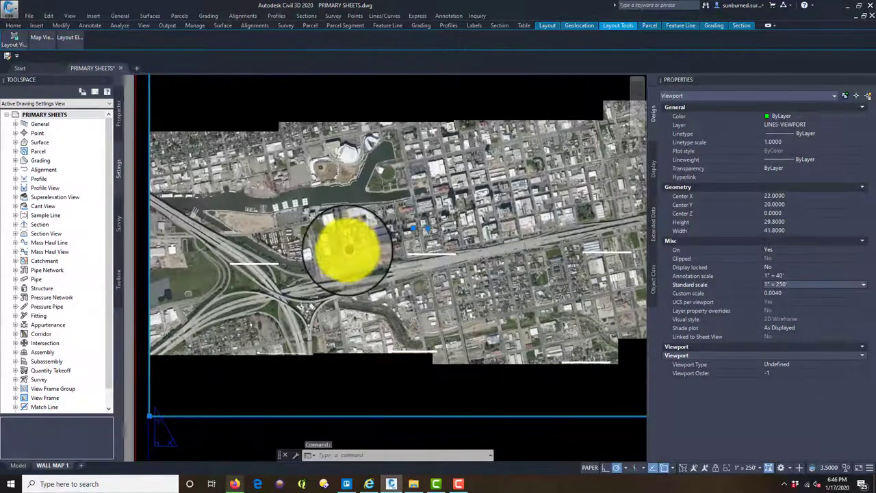
middle_click_drag(349, 250, 342, 253)
key("Escape")
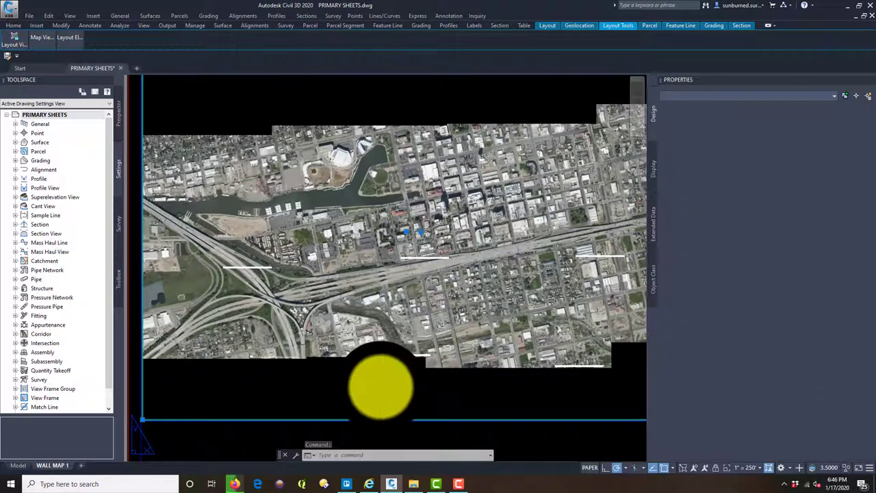
middle_click(381, 385)
middle_click(381, 386)
left_click(601, 299)
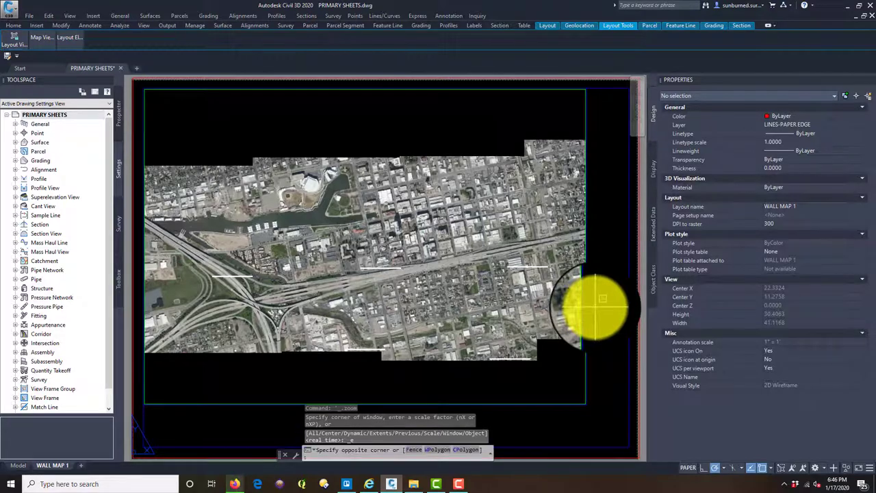
double_click(306, 213)
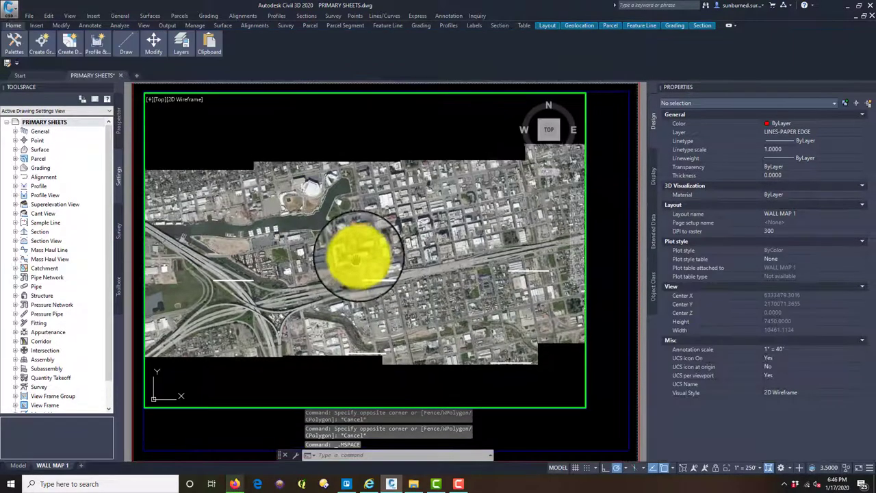
mouse_move(358, 255)
middle_mouse_down()
mouse_move(366, 236)
mouse_move(372, 250)
middle_mouse_up()
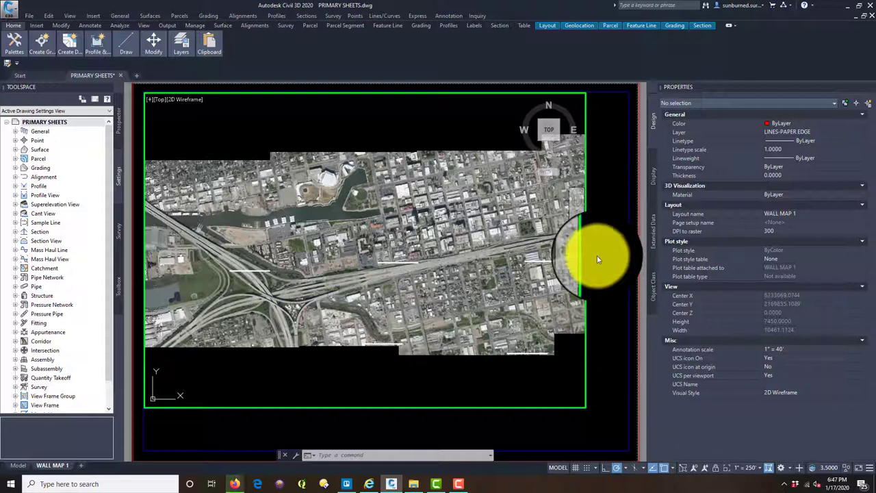
double_click(614, 296)
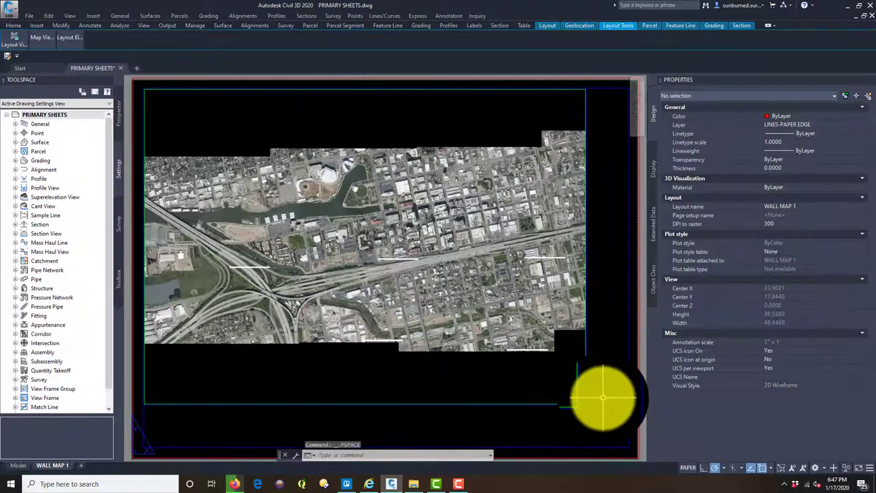
Erase the inner vertical margin line beside the viewport's right edge
scroll(600, 391, "up", 2)
left_click(578, 408)
middle_click_drag(611, 402, 501, 291)
key("Delete")
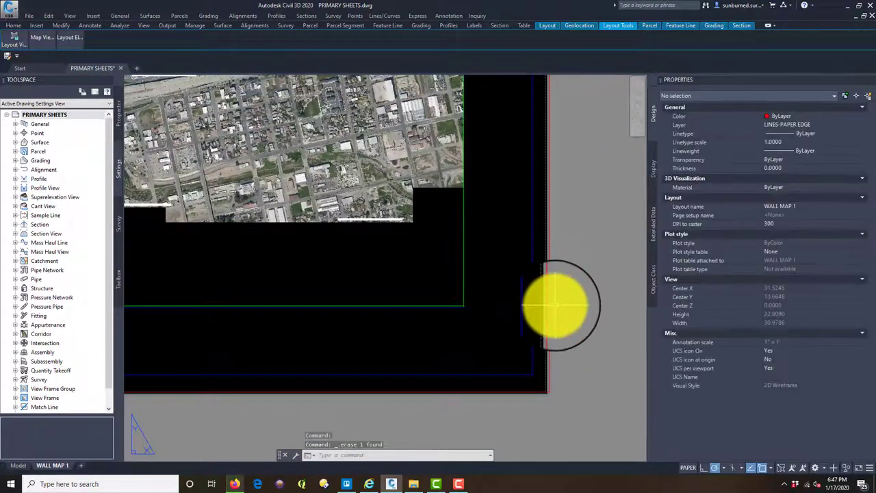
Offset the outer margin rectangle 0.1 toward the inside of the sheet
type("o")
key("Return")
type("0.")
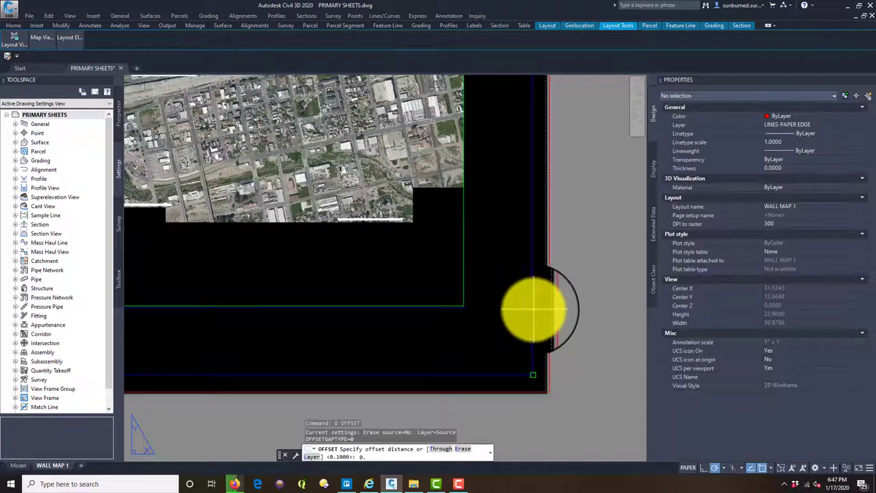
type("1")
key("Return")
left_click(533, 307)
left_click(487, 303)
key("Escape")
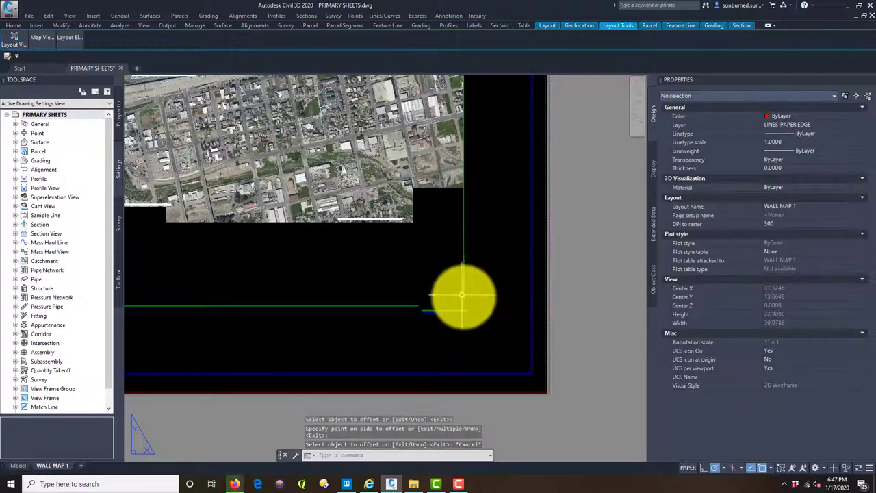
Stretch the viewport's lower-right corner horizontally to the offset margin line, widening the viewport to 45.8
left_click(465, 304)
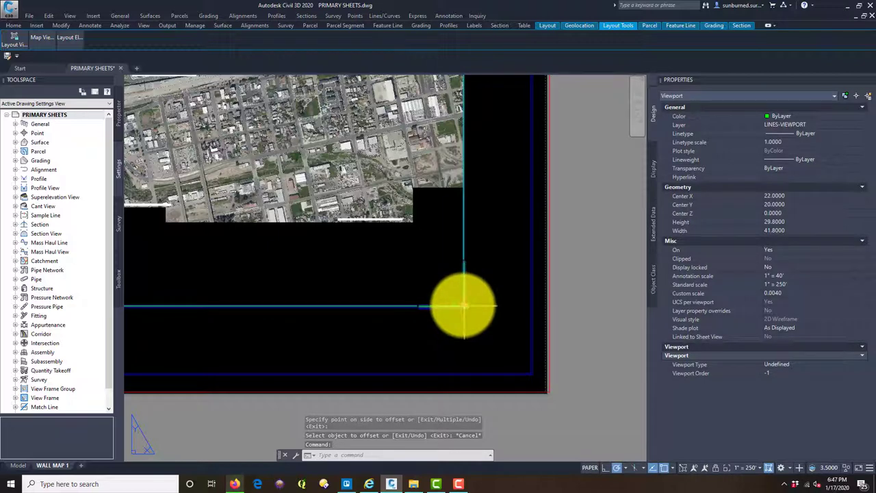
left_click(464, 306)
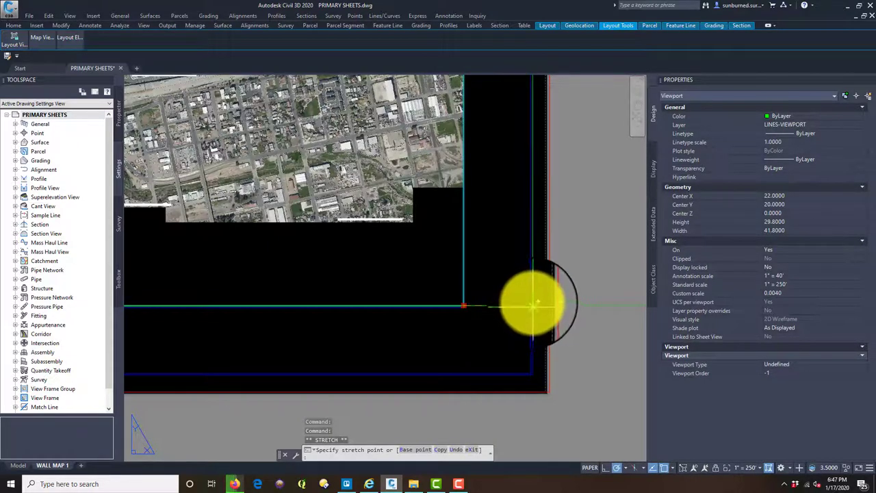
scroll(533, 305, "up", 5)
scroll(529, 315, "down", 6)
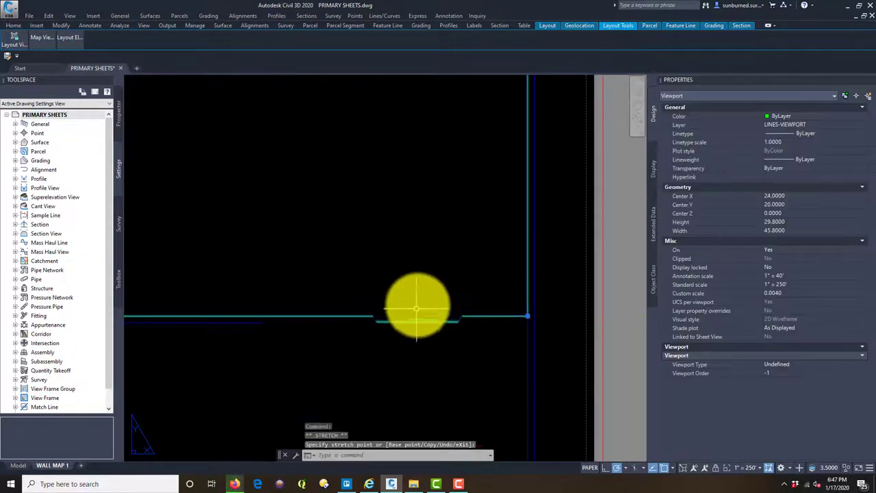
key("Escape")
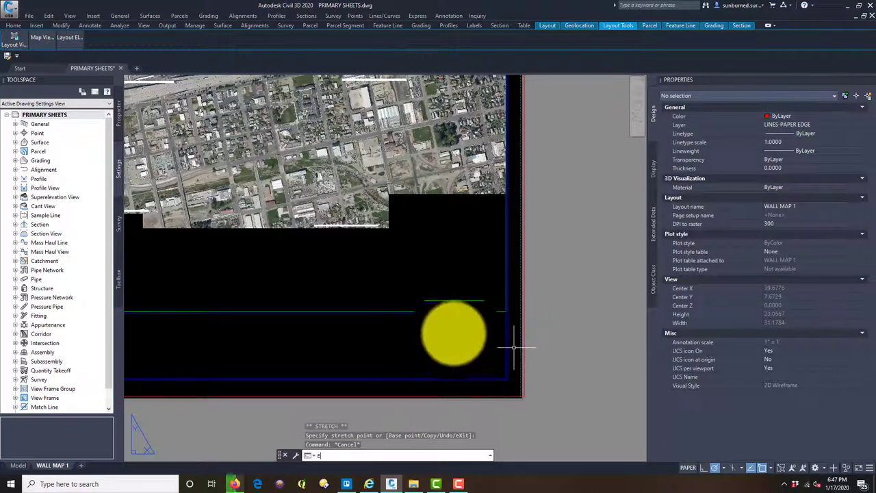
key("Return")
left_click(407, 317)
key("Escape")
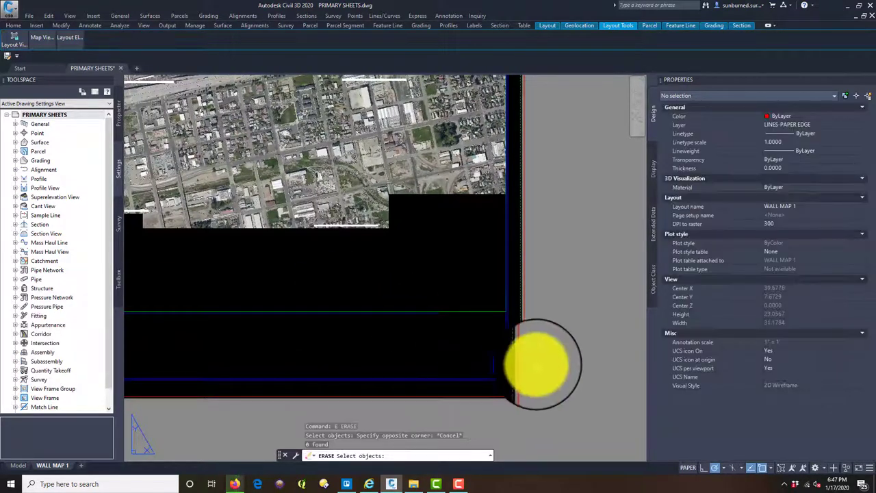
key("Escape")
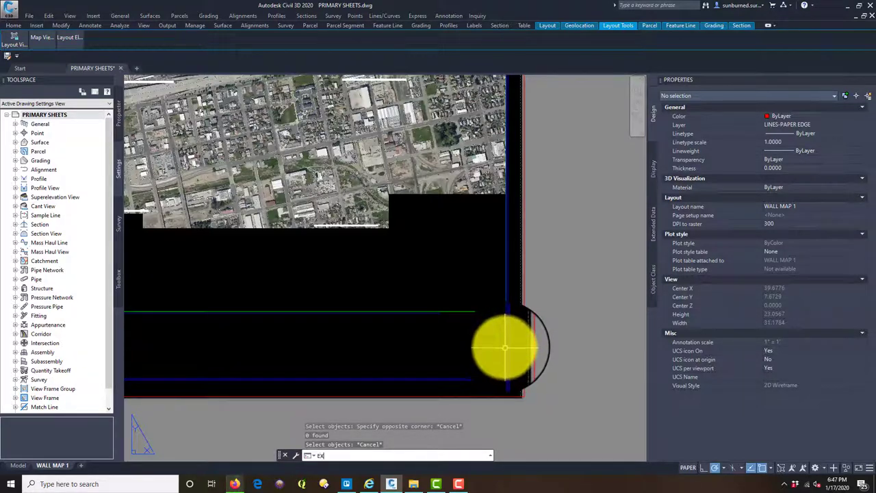
Extend the horizontal margin line along the viewport's lower edge to meet the sheet's vertical margin line
type("EX")
key("Return")
scroll(510, 339, "up", 2)
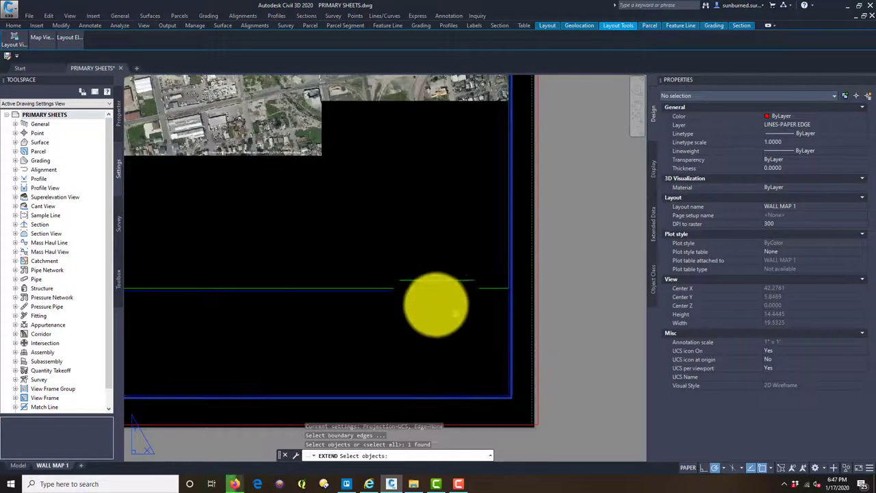
key("Return")
left_click(404, 293)
left_click(387, 288)
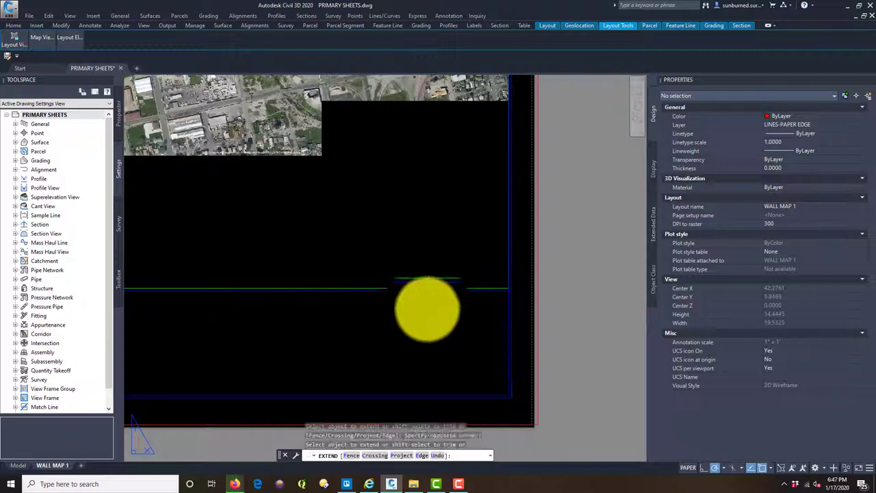
key("Escape")
Erase the offset margin rectangle that was used as the guide for the viewport's edge
left_click(509, 332)
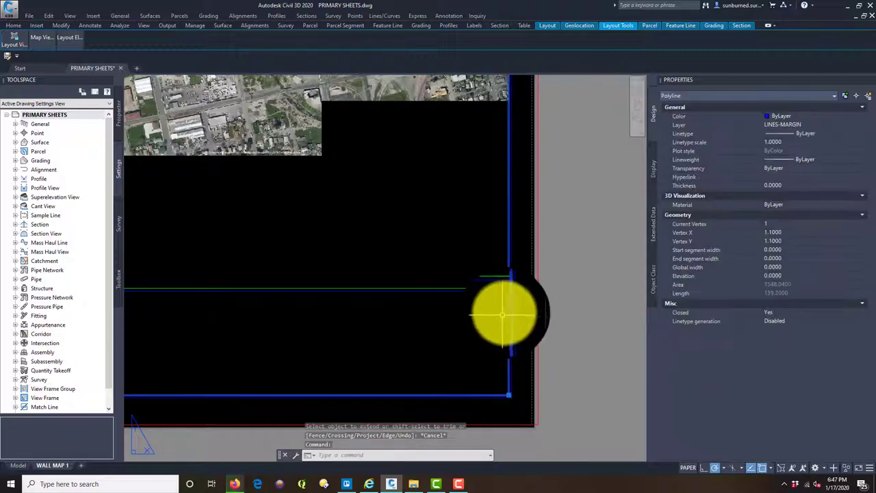
key("Delete")
scroll(495, 288, "down", 2)
middle_click_drag(354, 268, 513, 370)
scroll(515, 365, "down", 1)
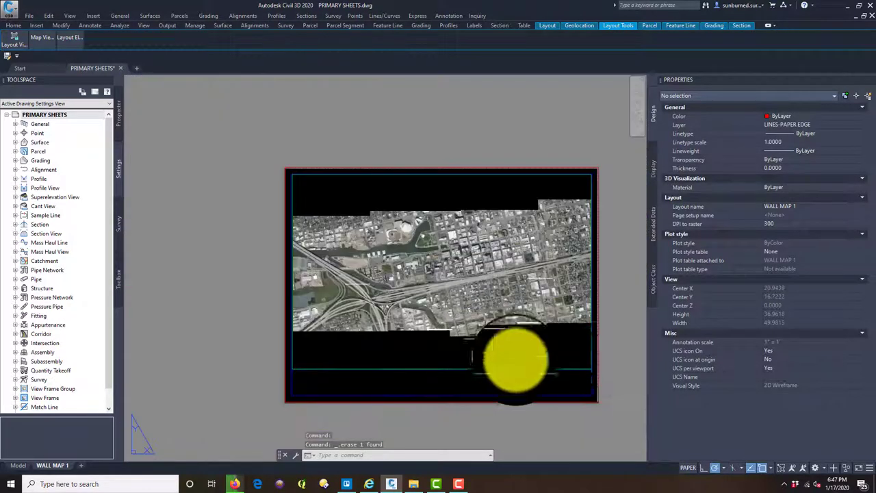
Select the viewport and set its standard scale to 1" = 200'
scroll(573, 370, "up", 3)
left_click(601, 367)
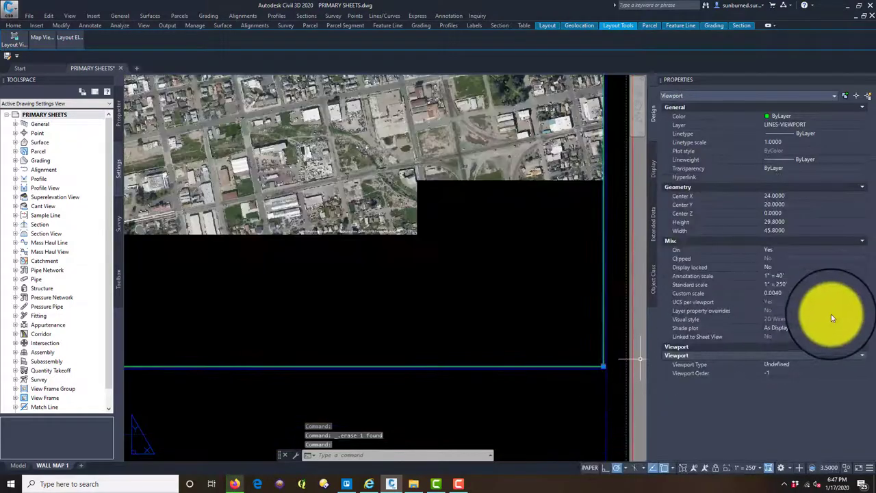
left_click(825, 286)
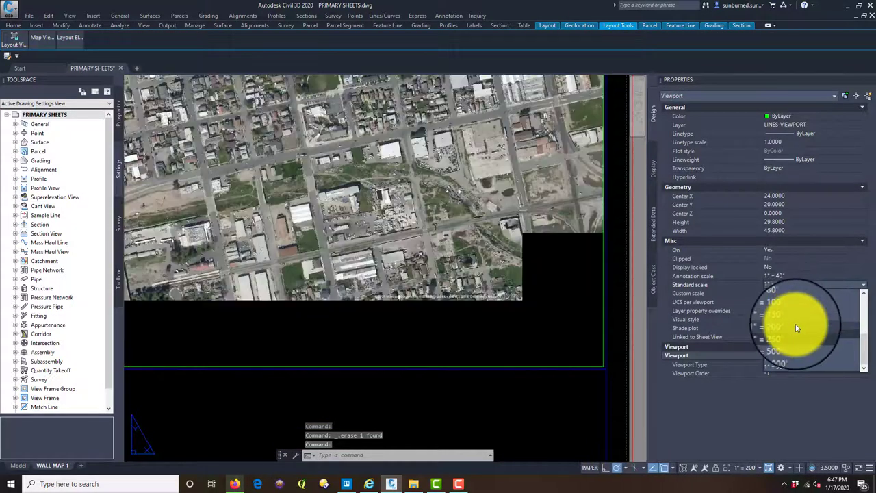
left_click(795, 324)
key("Escape")
scroll(582, 369, "down", 6)
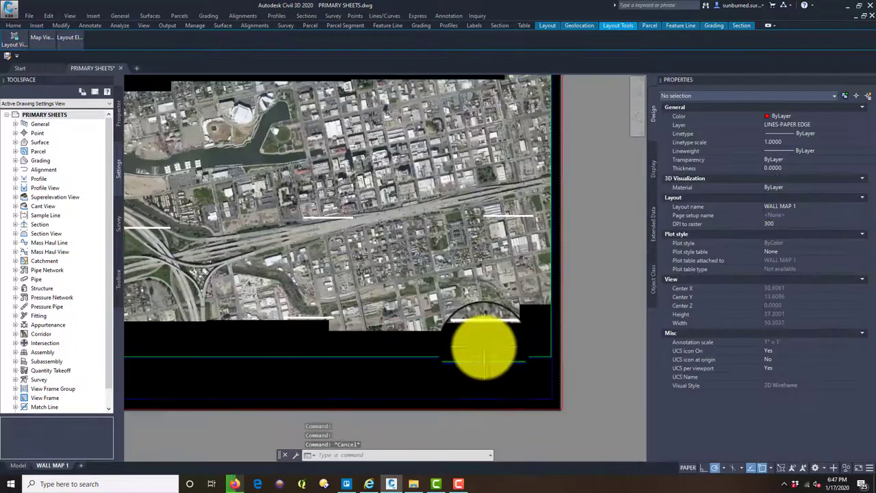
Activate the viewport and shift the aerial imagery left and slightly up within its frame
double_click(388, 290)
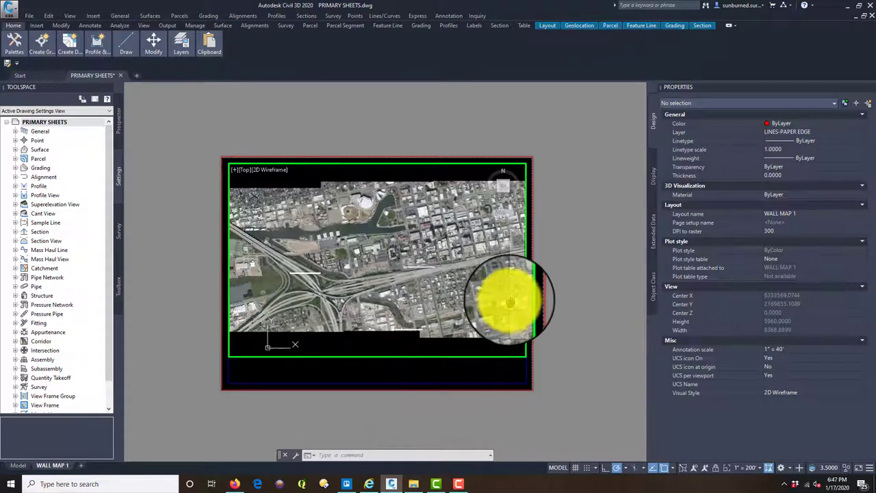
middle_click_drag(509, 302, 488, 293)
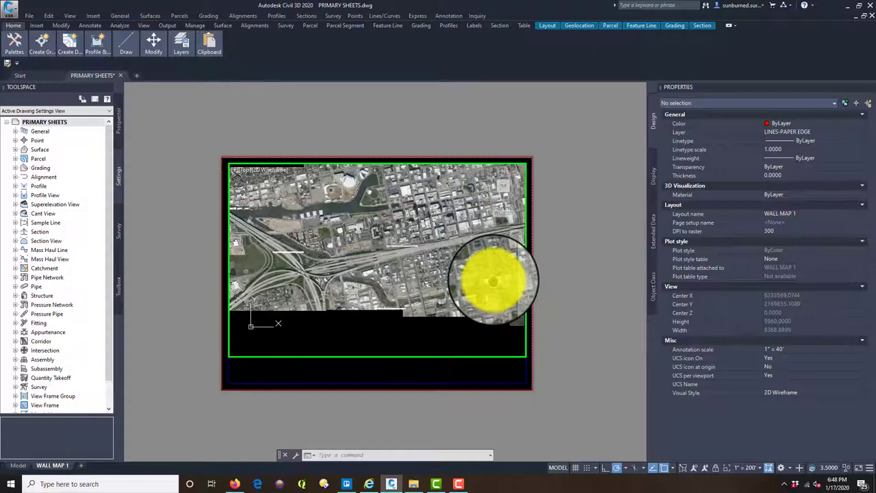
middle_click_drag(493, 281, 470, 293)
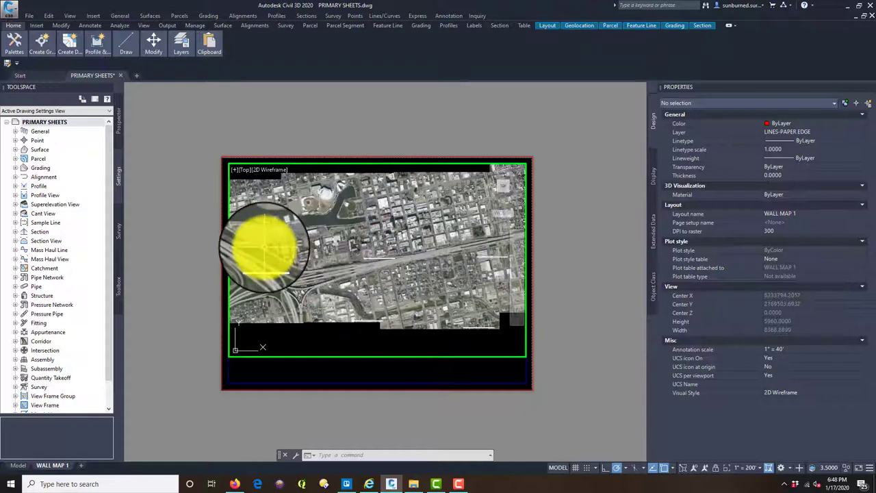
middle_click_drag(265, 245, 289, 244)
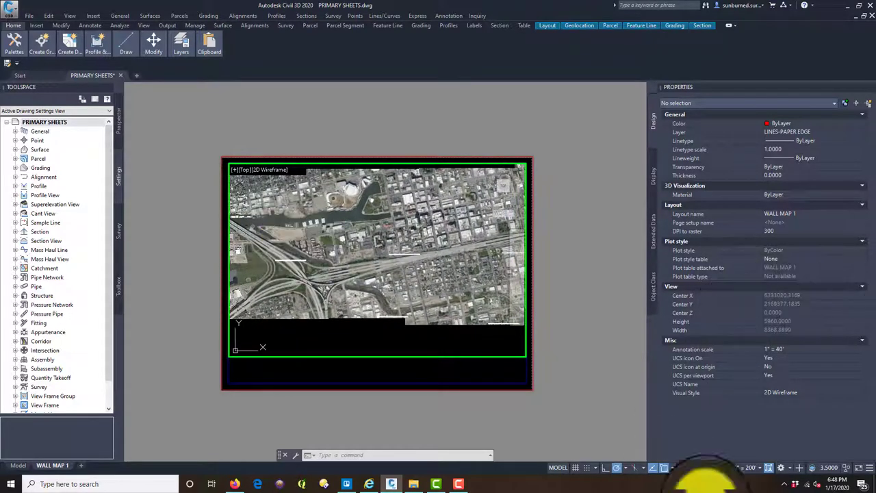
Check the paper and drawing unit definition of the 1" = 300' entry in the drawing scale list
left_click(756, 467)
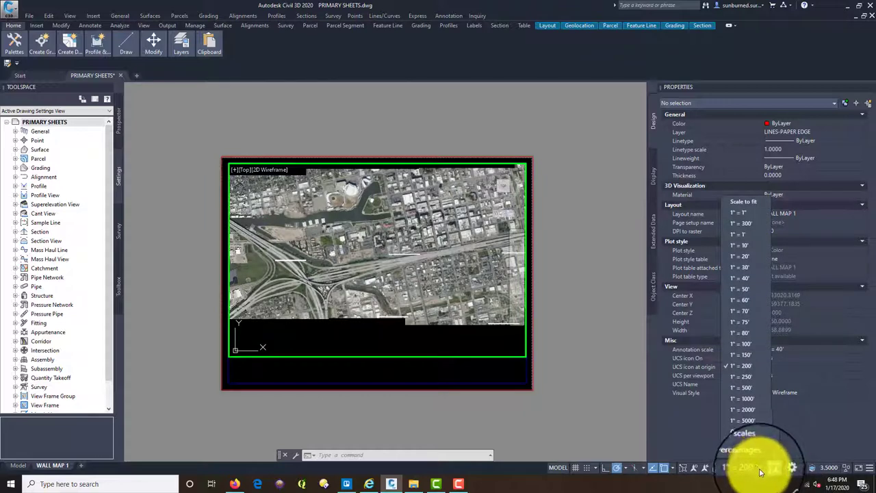
left_click(746, 430)
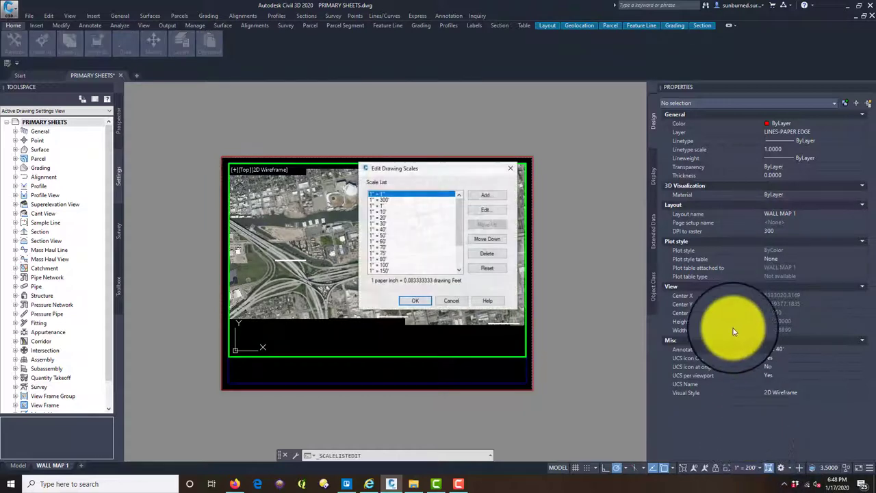
left_click(383, 199)
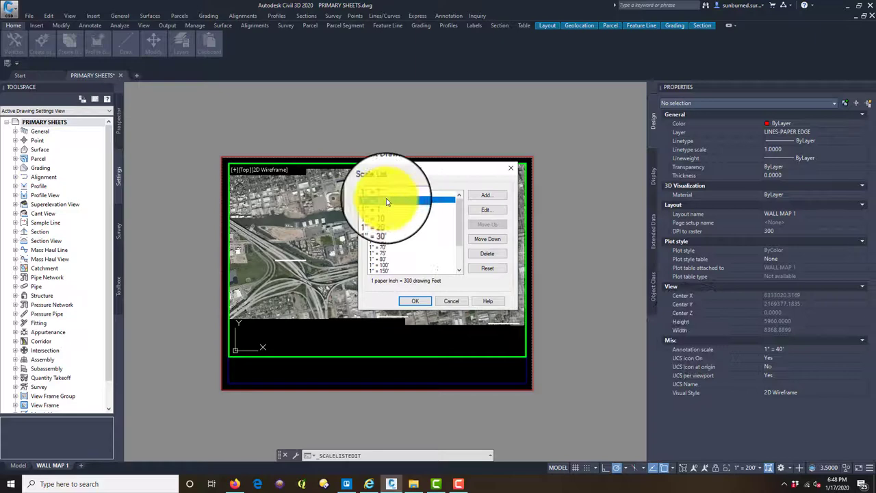
left_click(487, 210)
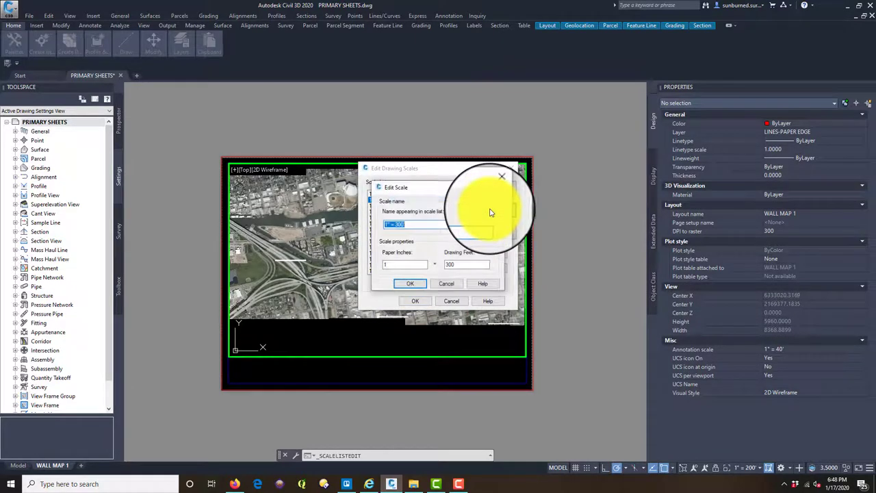
left_click(413, 300)
left_click(414, 299)
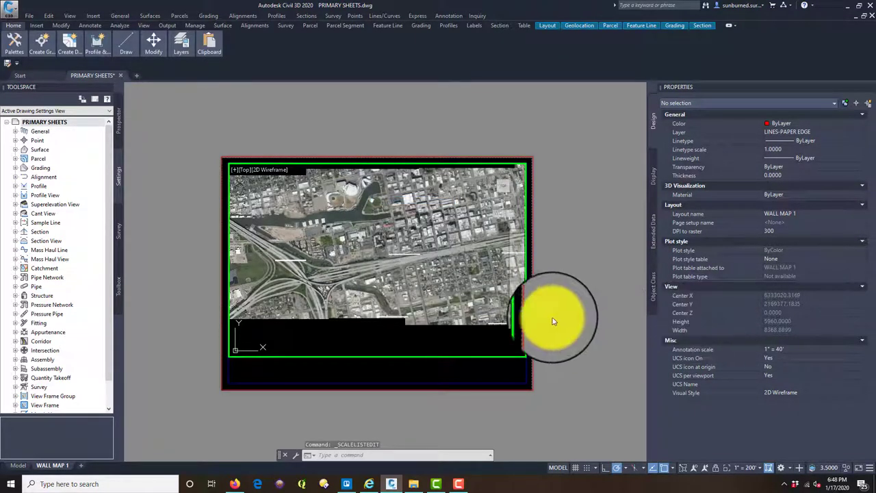
Return to paper space and set the viewport's standard scale to 1" = 300'
double_click(588, 353)
scroll(493, 350, "up", 2)
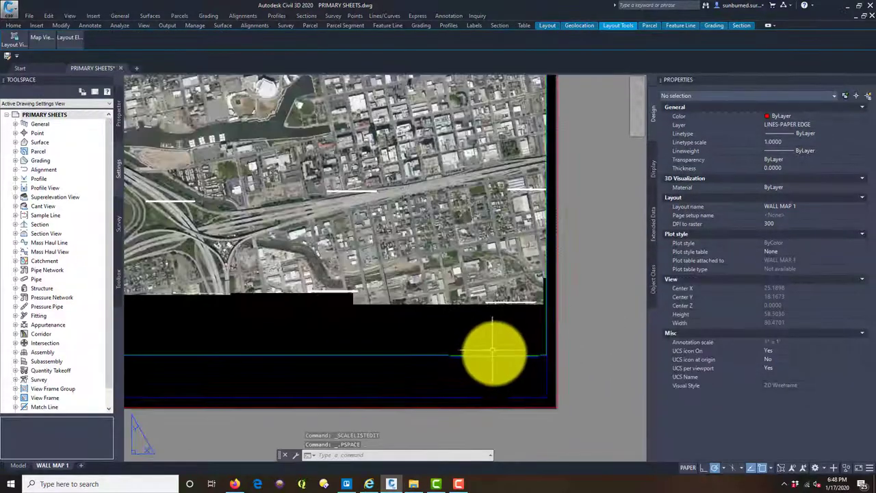
left_click(498, 352)
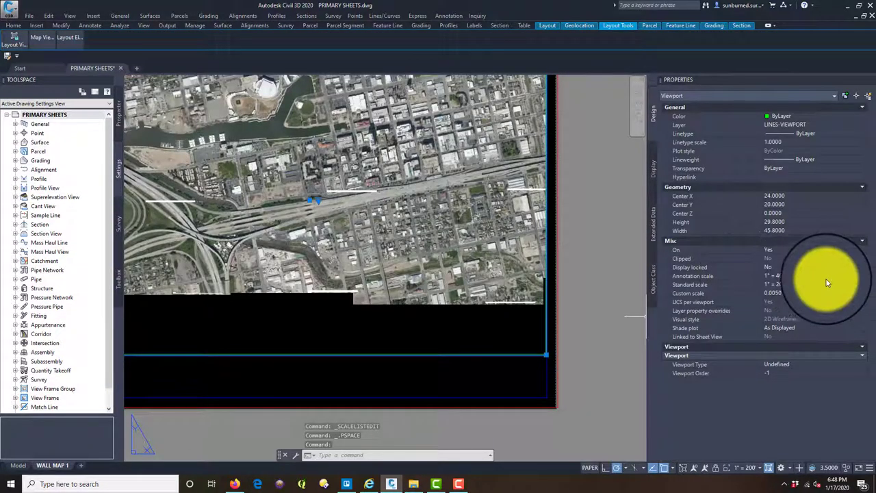
left_click(825, 284)
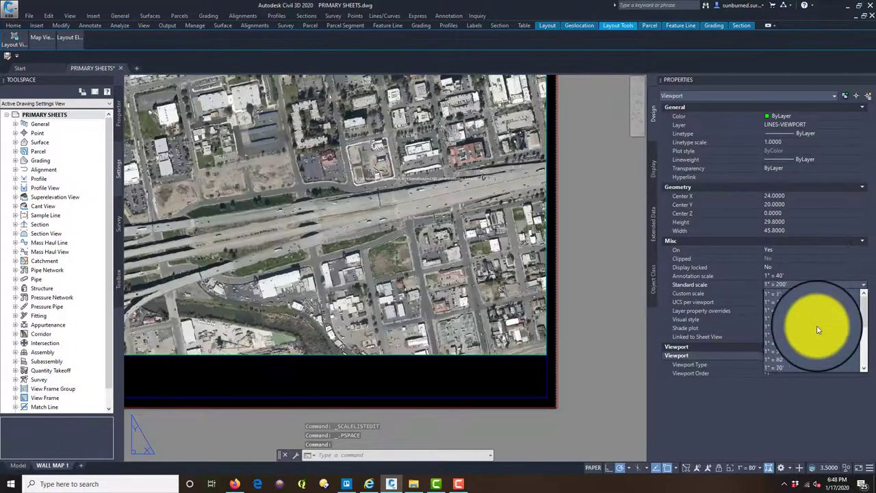
left_click(817, 327)
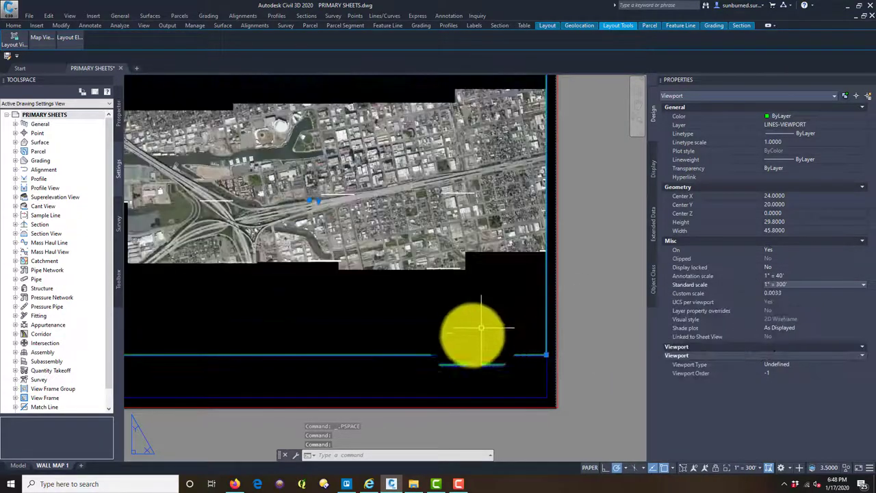
double_click(451, 376)
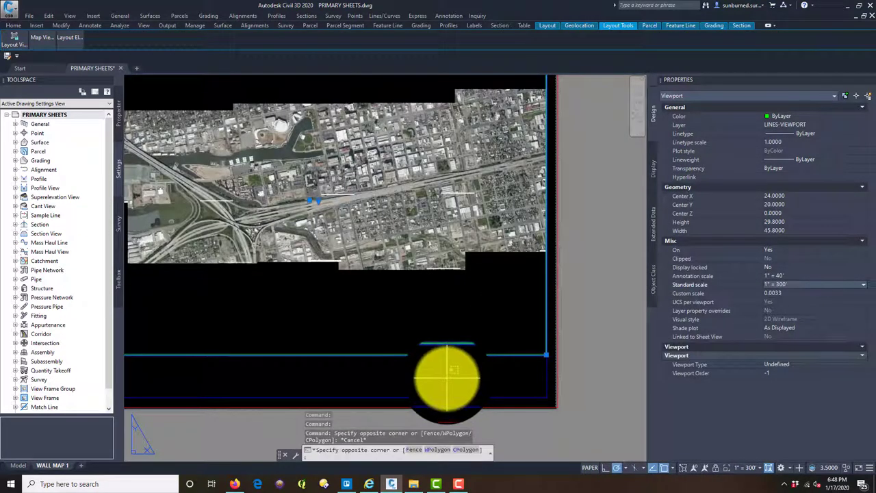
double_click(593, 372)
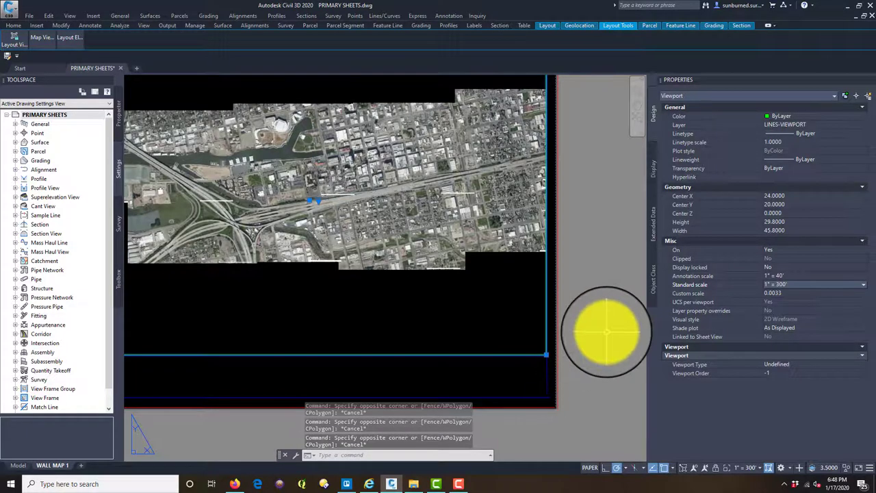
Reactivate the viewport and shift the imagery slightly left and down toward the middle of its frame
scroll(498, 294, "down", 4)
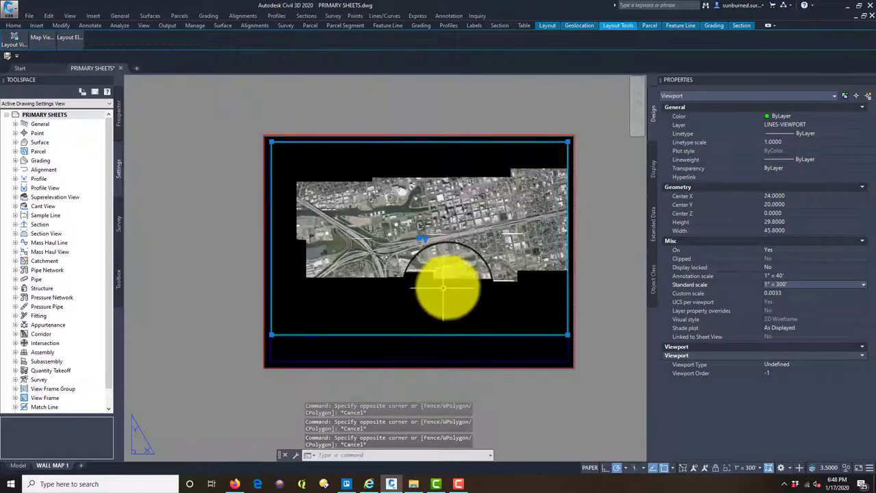
double_click(484, 281)
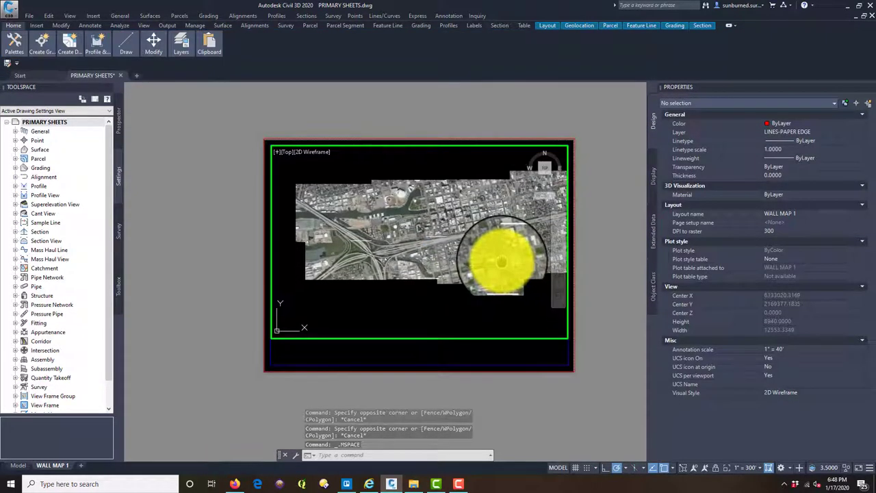
middle_click_drag(485, 238, 486, 279)
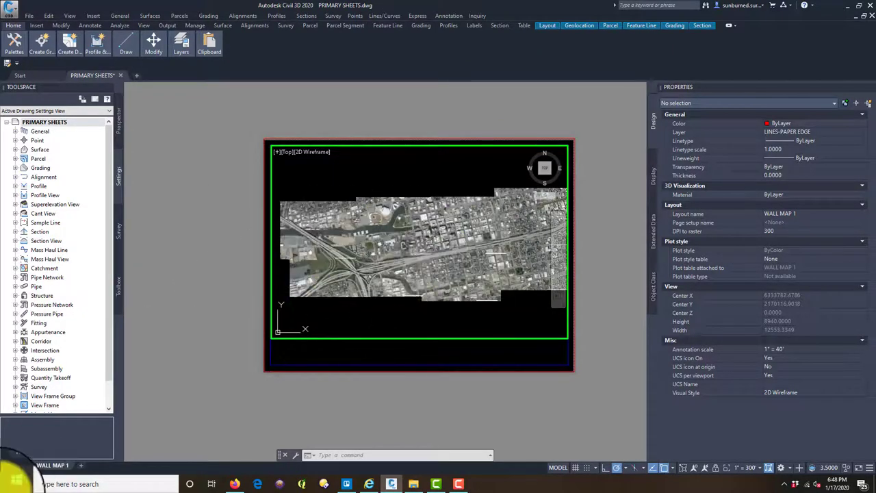
Rename the WALL MAP 1 layout as WATERFRONT MAP and return to paper space
right_click(58, 469)
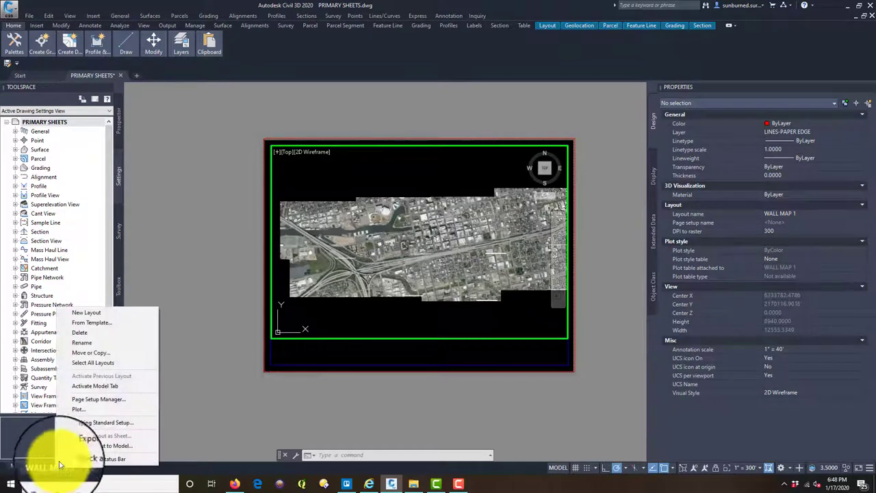
left_click(102, 345)
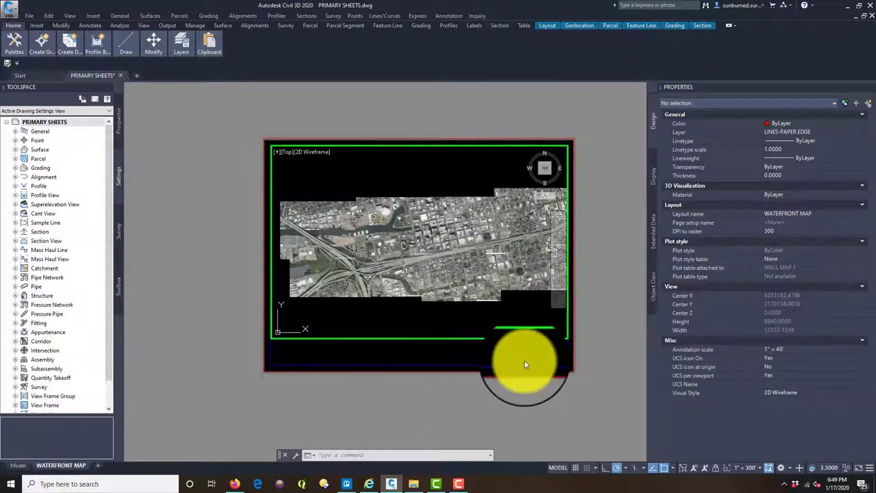
double_click(597, 353)
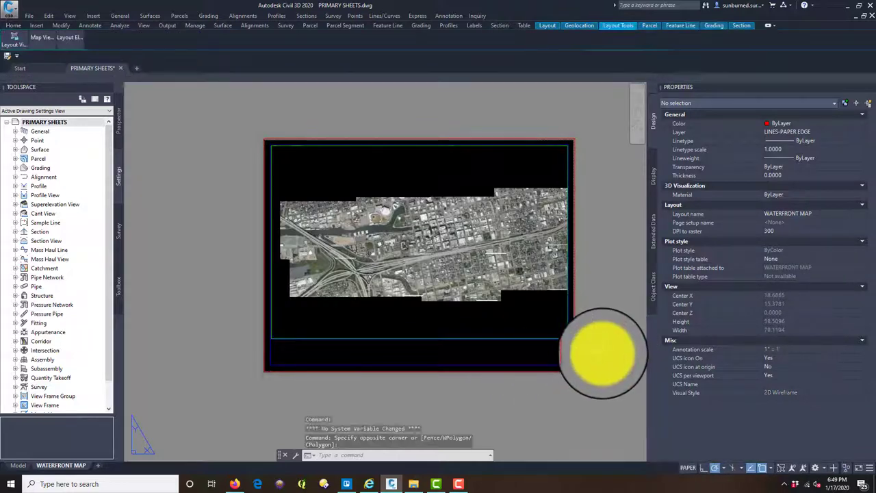
Change the standard scale of the WATERFRONT MAP viewport to 1" = 200'
scroll(574, 332, "up", 4)
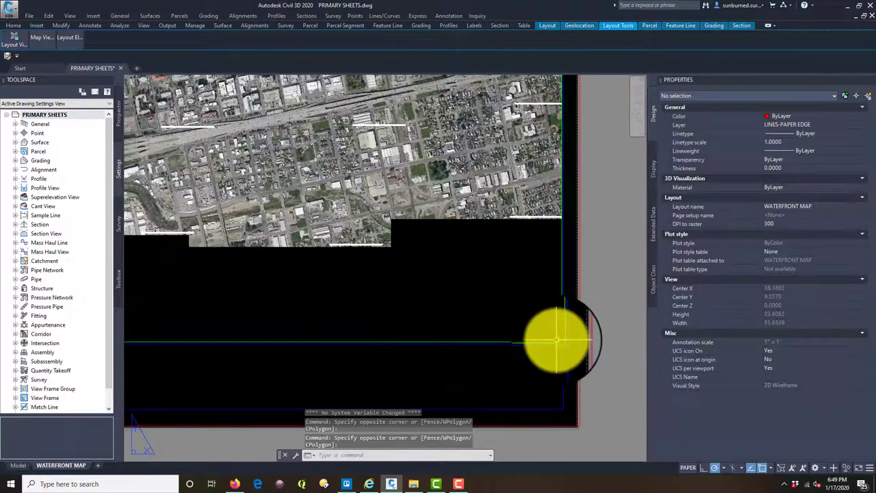
left_click(556, 339)
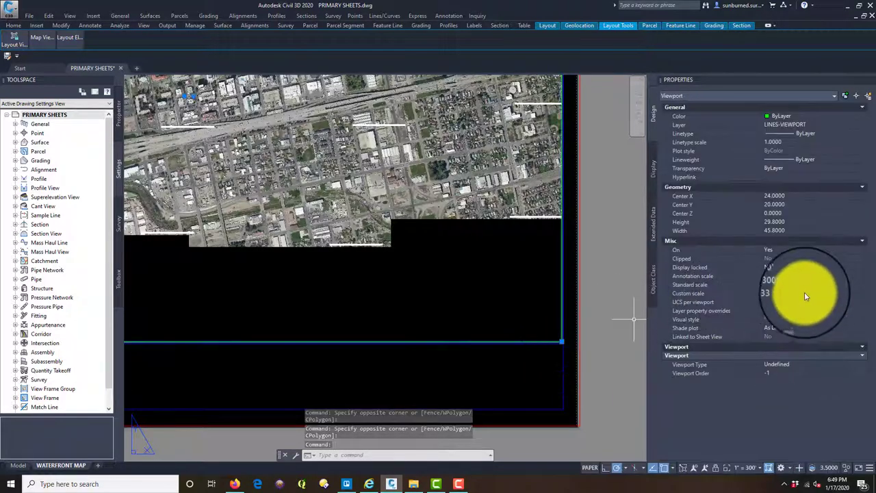
left_click(807, 286)
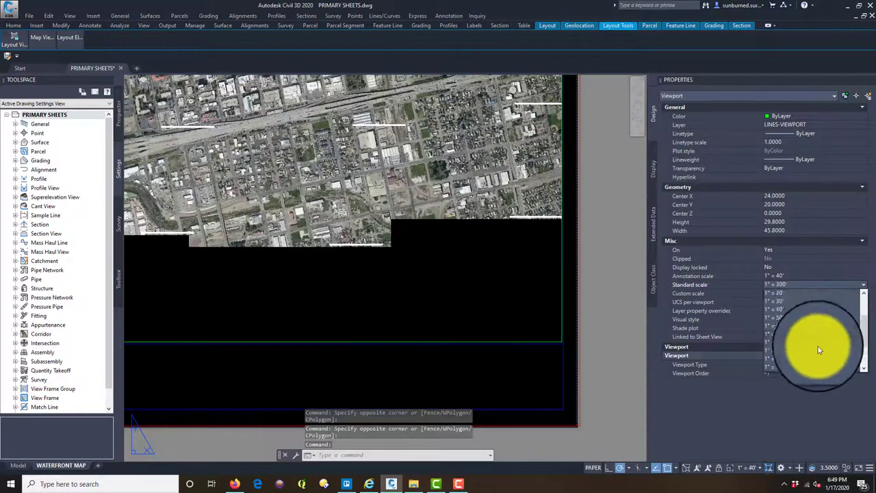
left_click(809, 348)
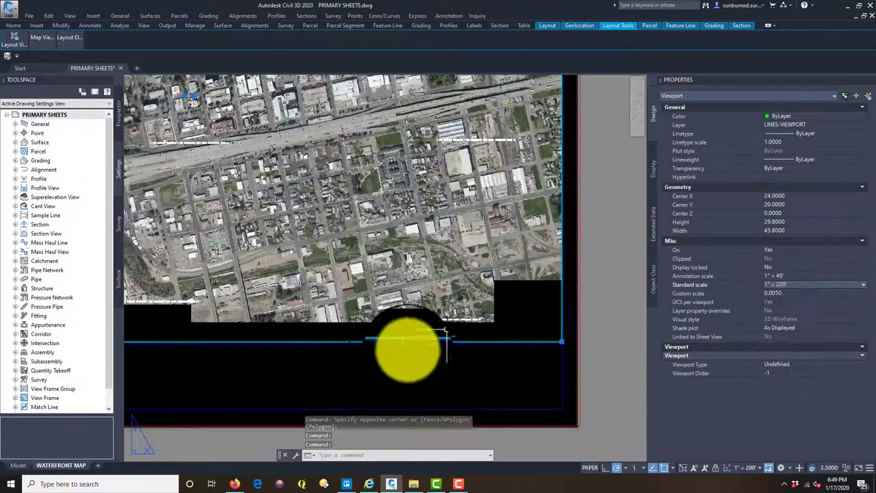
Activate the viewport and shift the imagery right and slightly up so the waterfront sits nearer the middle of the frame
middle_click_drag(340, 344, 525, 382)
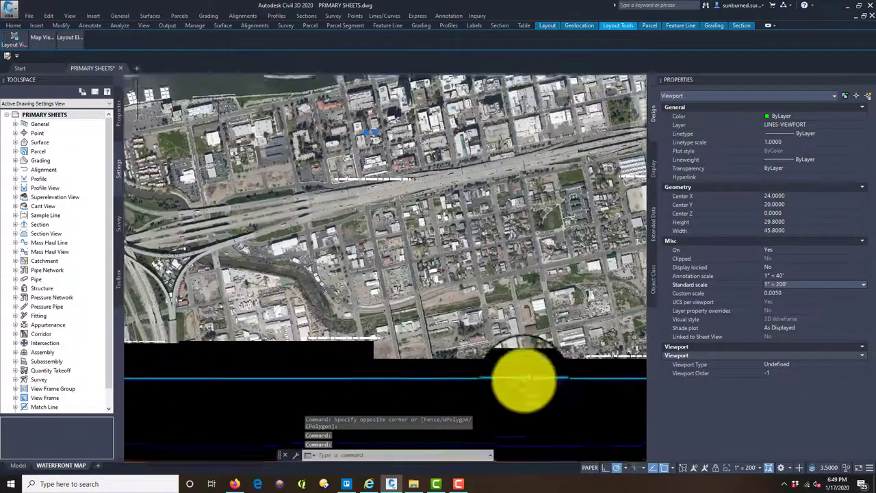
scroll(498, 366, "down", 2)
middle_click(474, 392)
middle_click(474, 392)
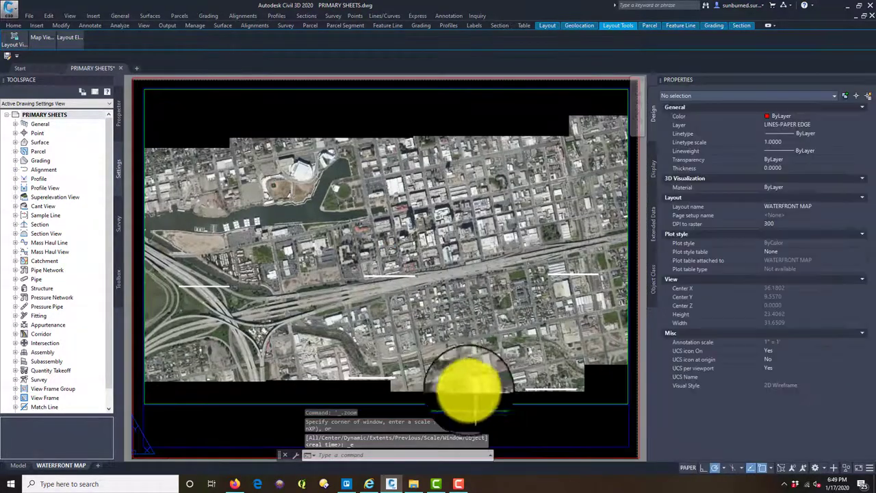
double_click(390, 124)
middle_click_drag(352, 284, 460, 269)
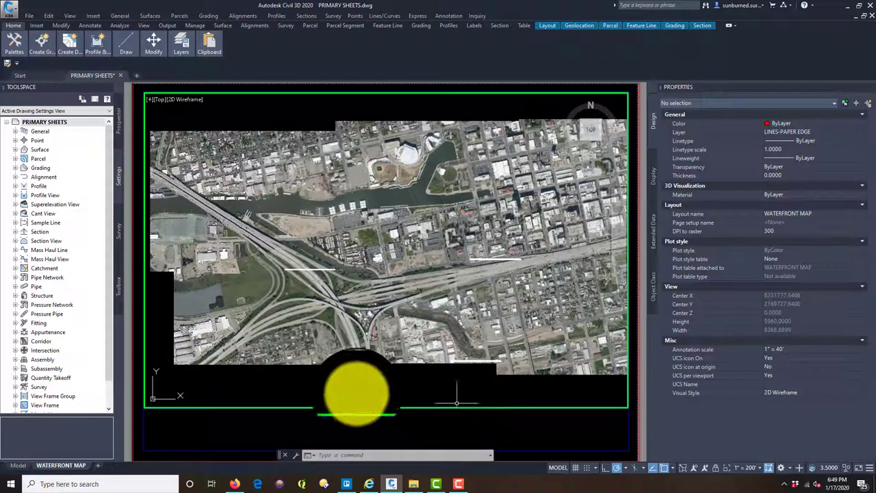
Return the WATERFRONT MAP layout to paper space and save the drawing
double_click(130, 103)
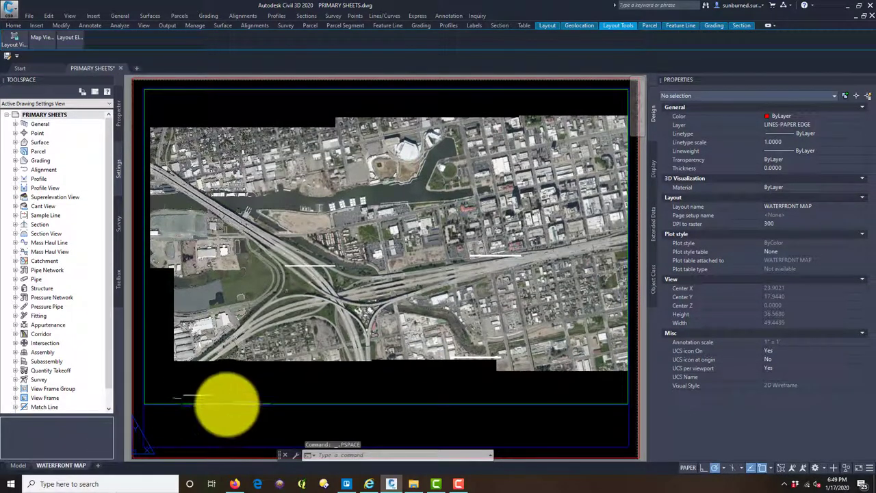
middle_click(233, 390)
middle_click(233, 390)
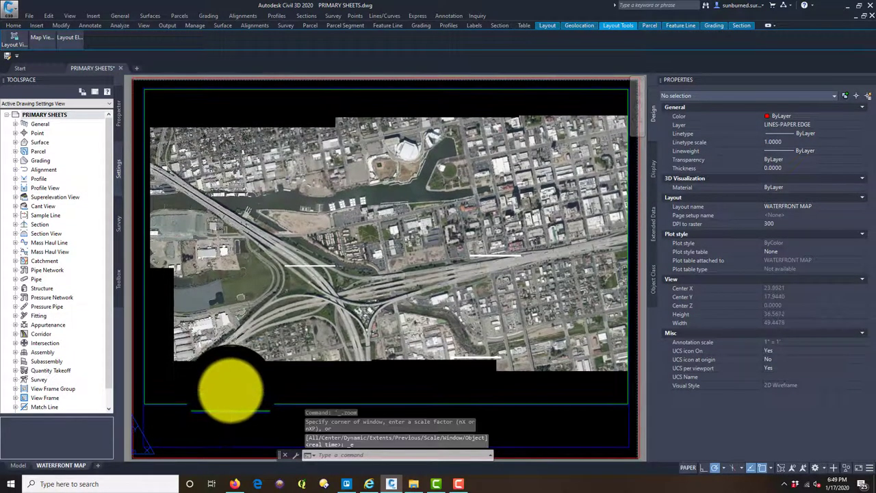
key("Escape")
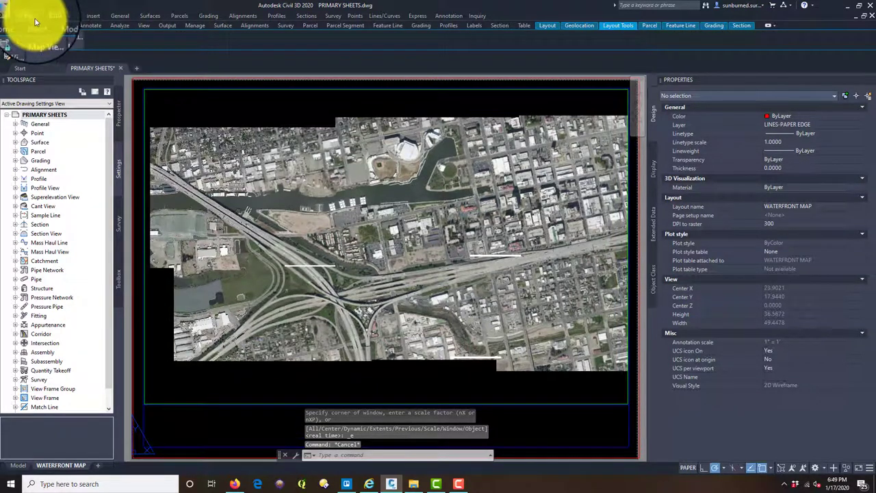
left_click(32, 17)
key("Escape")
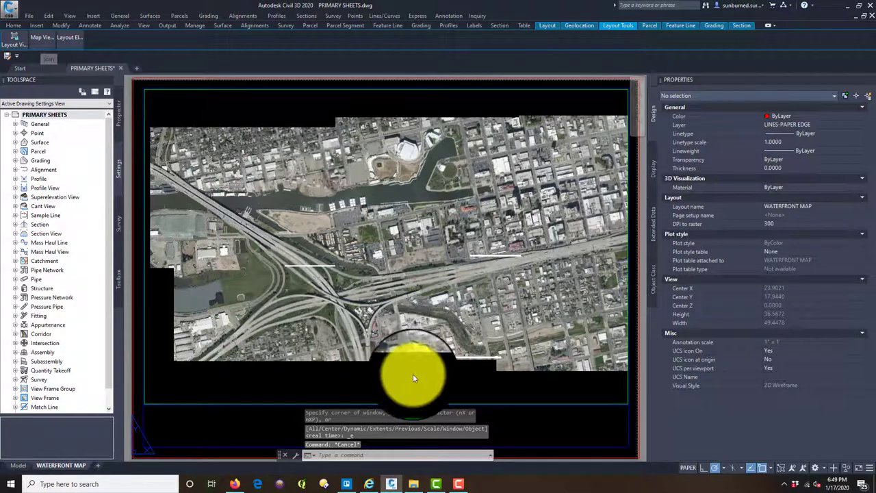
key("ctrl+s")
Examine opposite corners of the sheet to compare the red paper-edge outline with the displayed paper
scroll(413, 374, "down", 1)
left_click(539, 151)
scroll(539, 150, "up", 4)
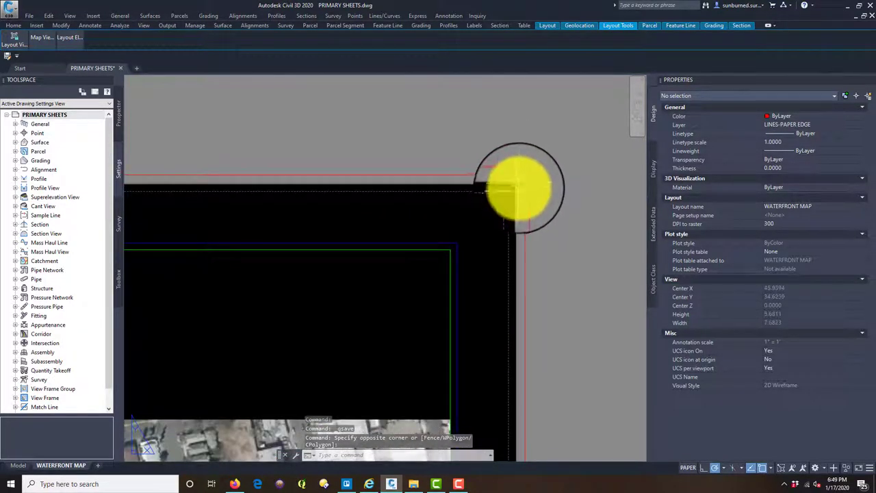
scroll(521, 191, "down", 6)
middle_click_drag(300, 352, 400, 245)
scroll(440, 252, "up", 1)
scroll(450, 251, "up", 8)
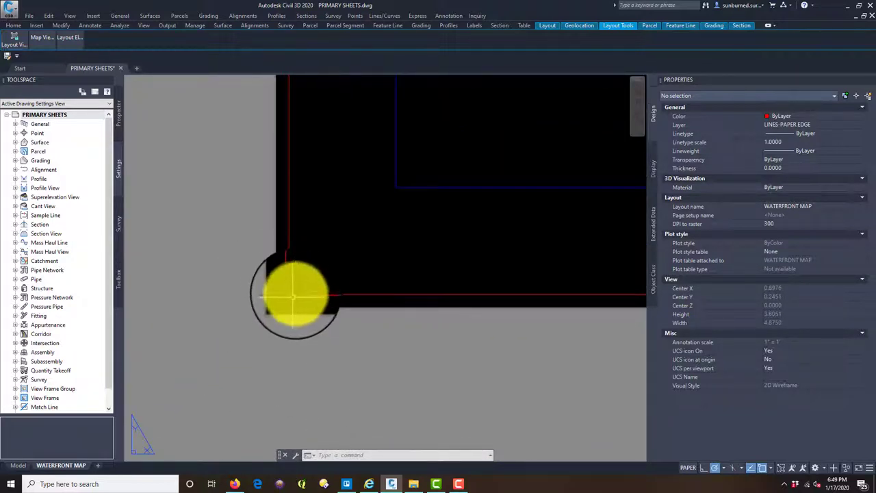
scroll(294, 296, "down", 5)
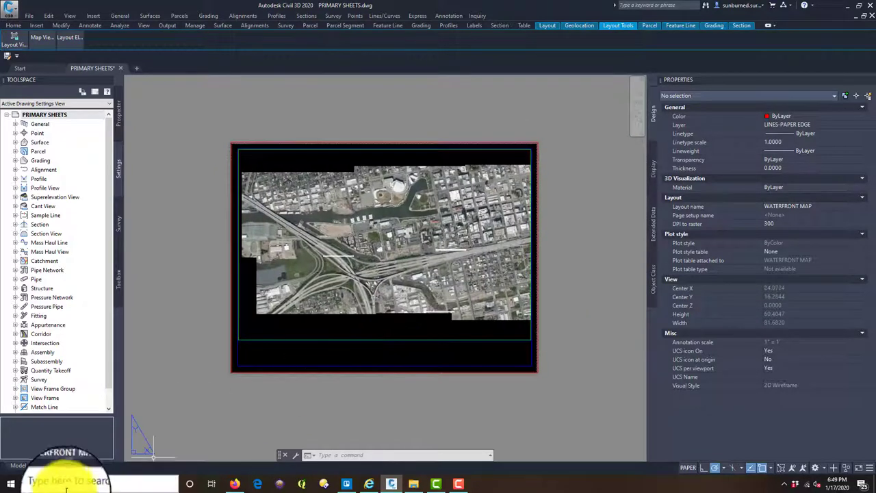
Modify the WATERFRONT MAP page setup to plot a window around the red paper-edge outline, with the plot centered
right_click(72, 467)
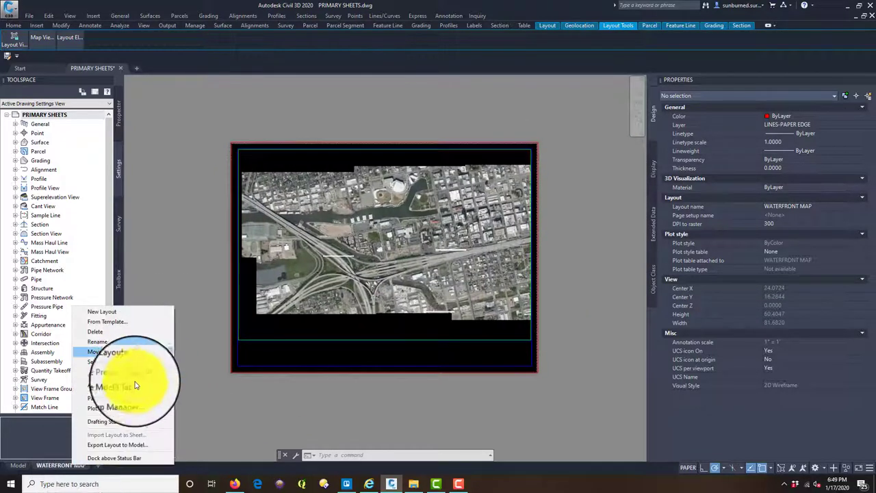
left_click(128, 403)
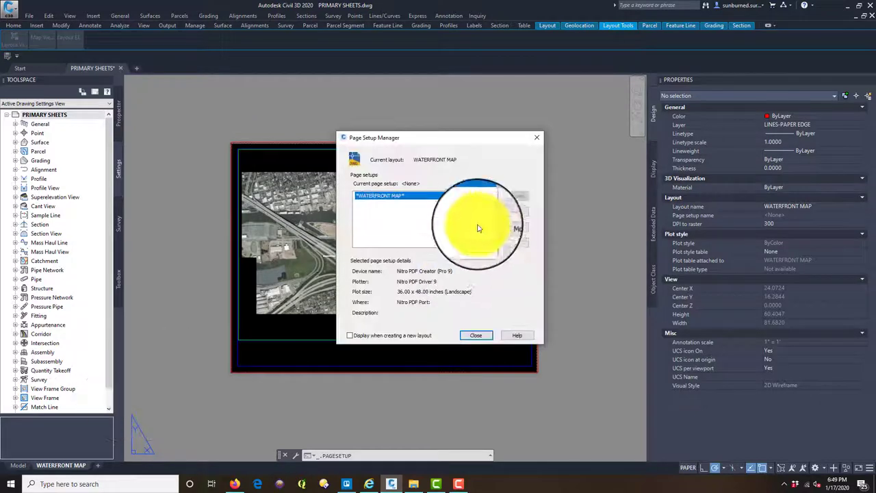
left_click(508, 228)
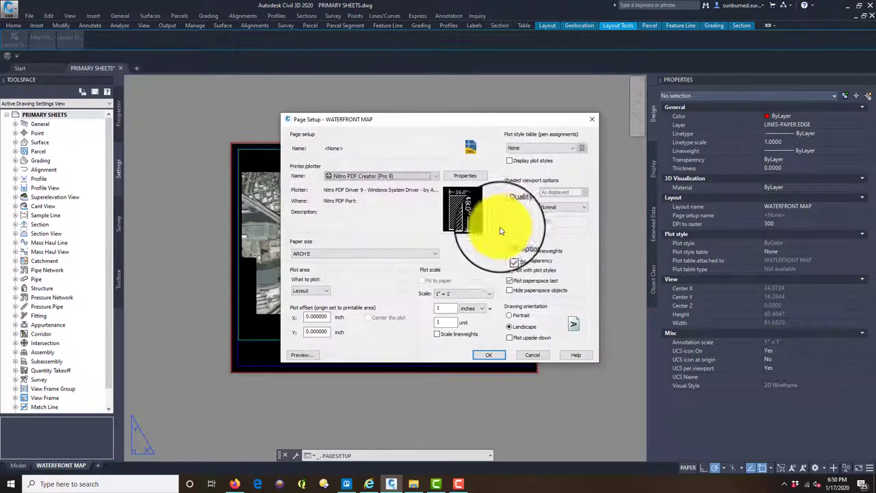
left_click(313, 293)
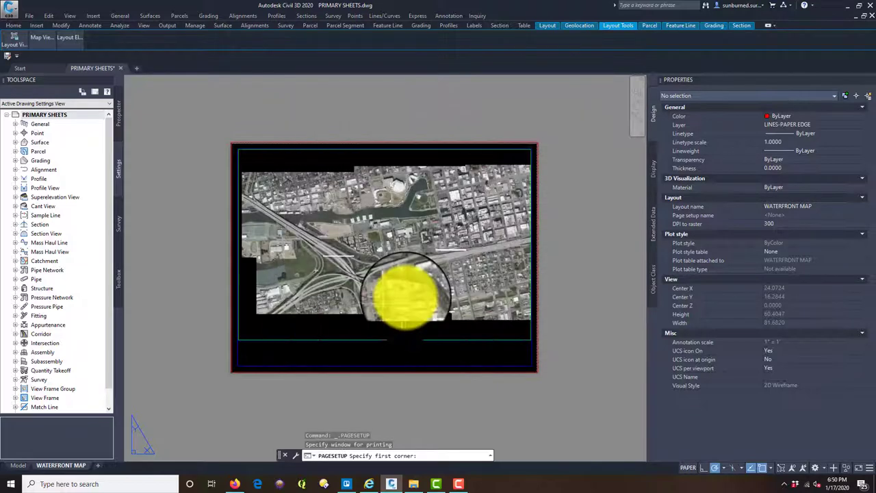
left_click(228, 374)
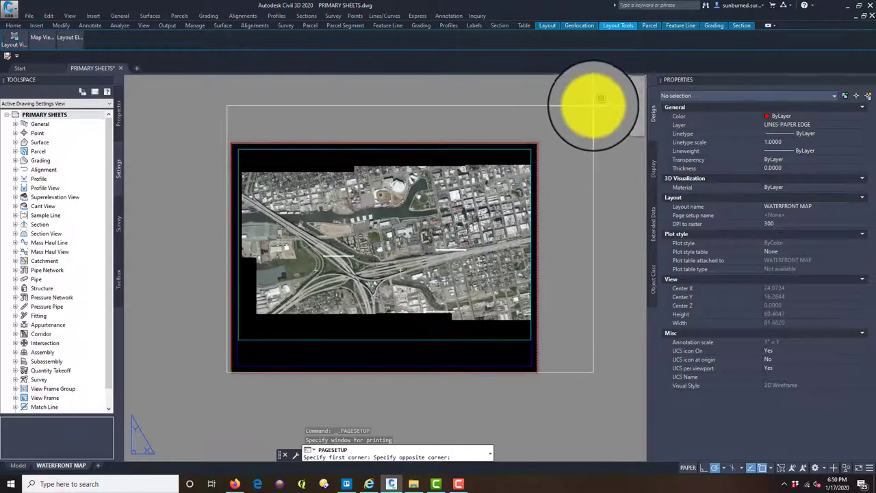
left_click(537, 143)
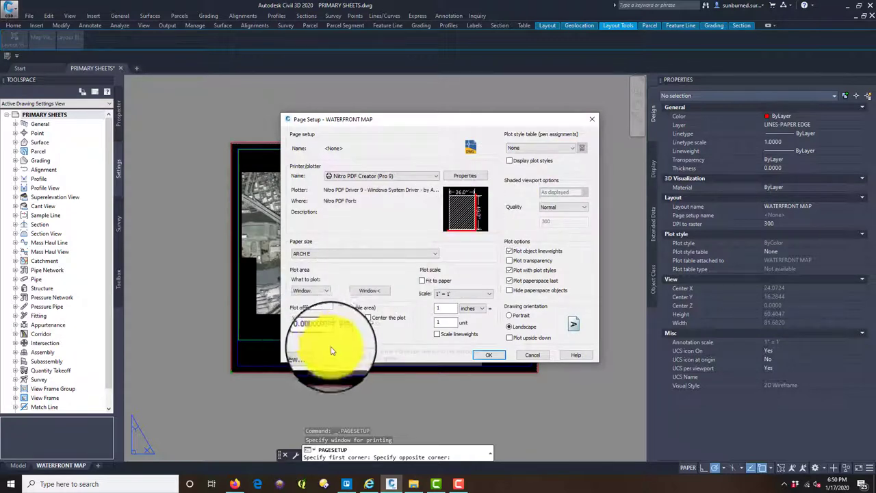
left_click(391, 318)
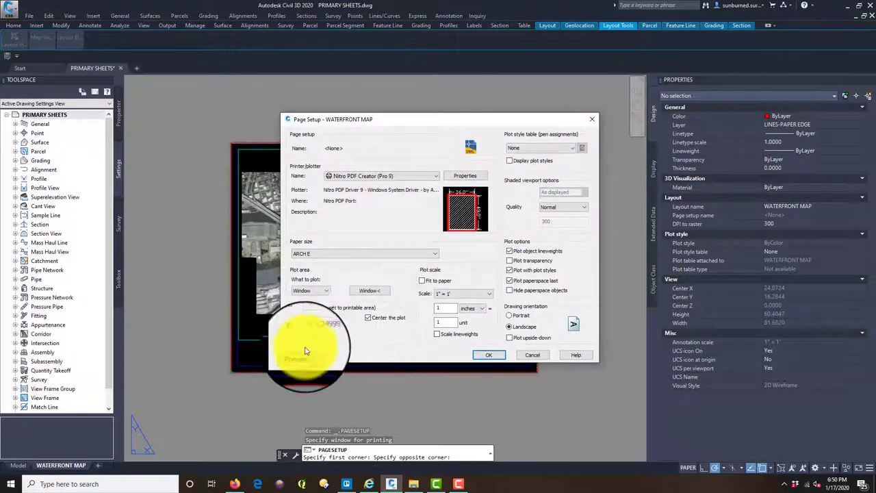
left_click(483, 356)
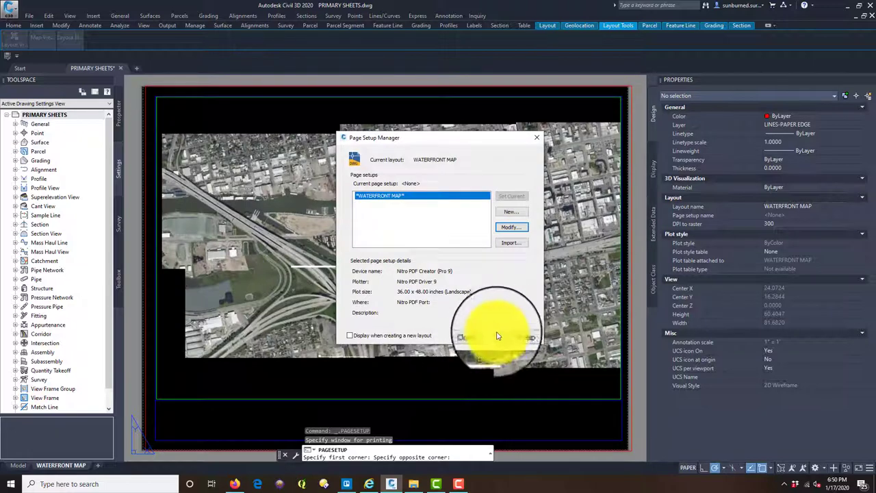
left_click(482, 340)
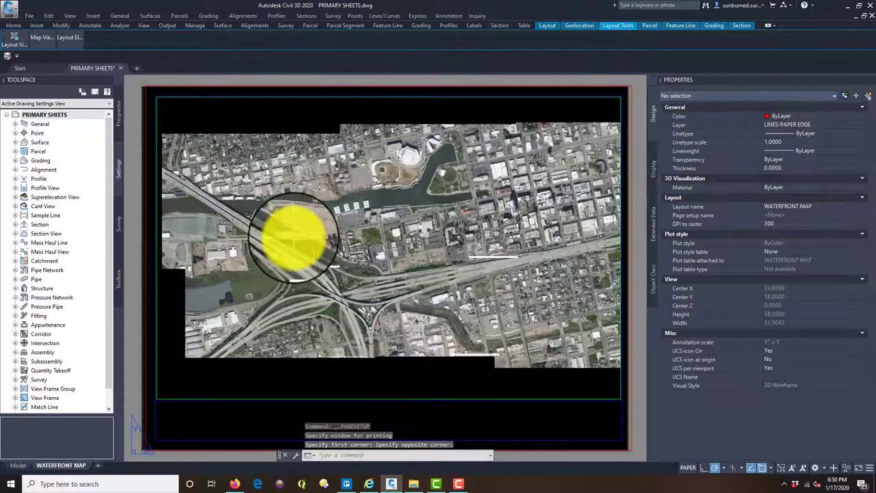
Inspect the sheet edges and run a plot preview of the layout, then exit it
scroll(293, 233, "down", 2)
scroll(322, 358, "up", 5)
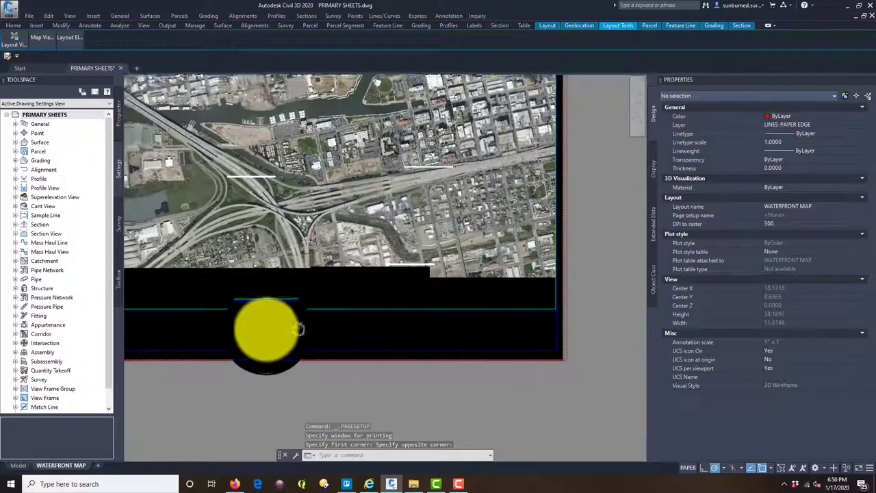
middle_click(345, 350)
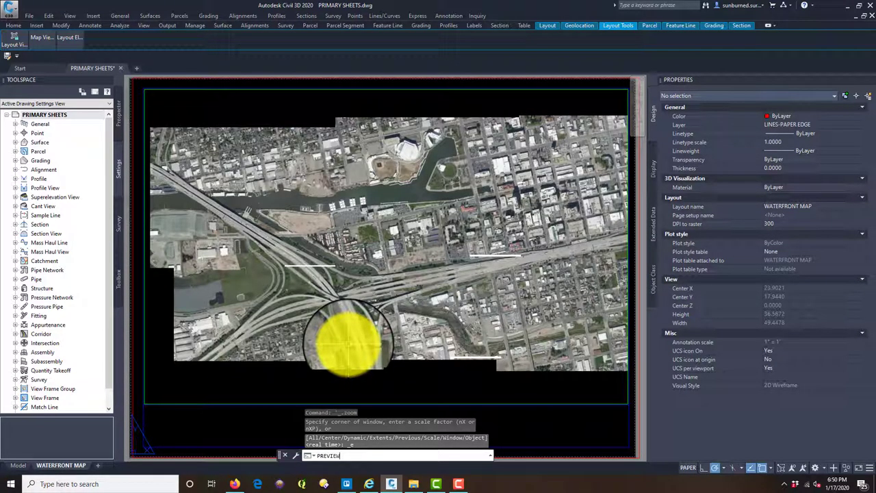
key("Return")
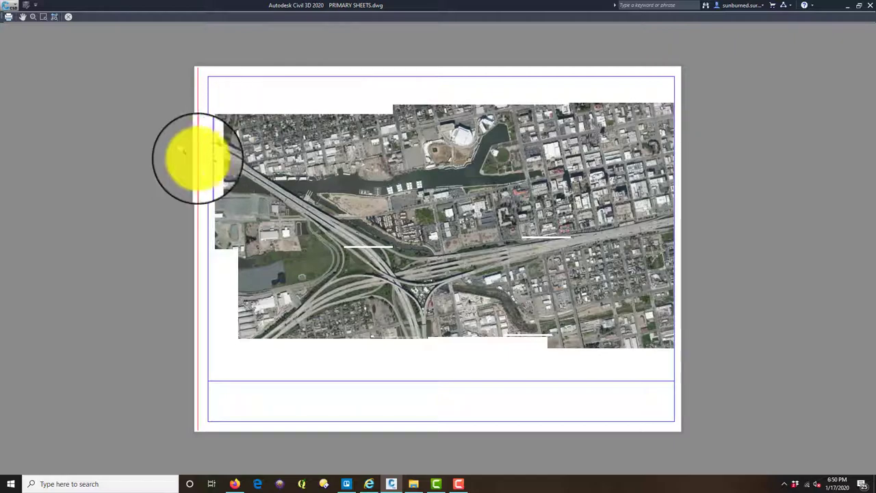
right_click(212, 172)
left_click(245, 180)
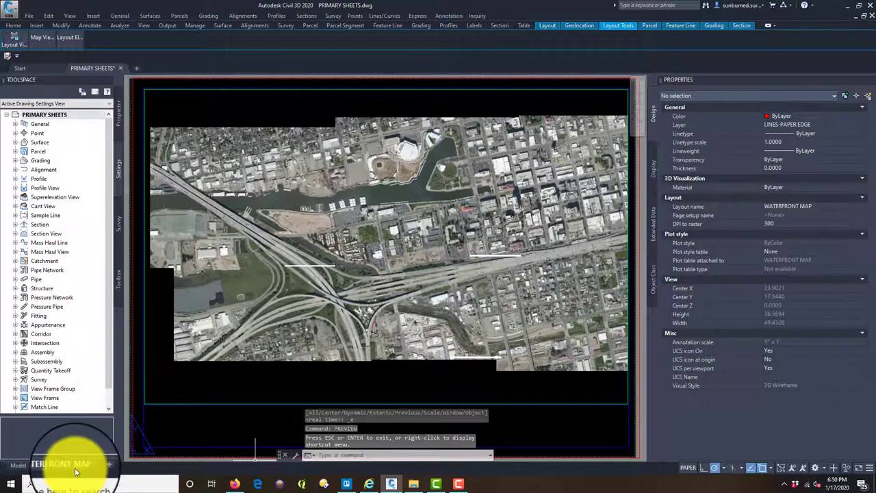
Redefine the plot window in the WATERFRONT MAP page setup using opposite corners of the red paper-edge outline
right_click(71, 473)
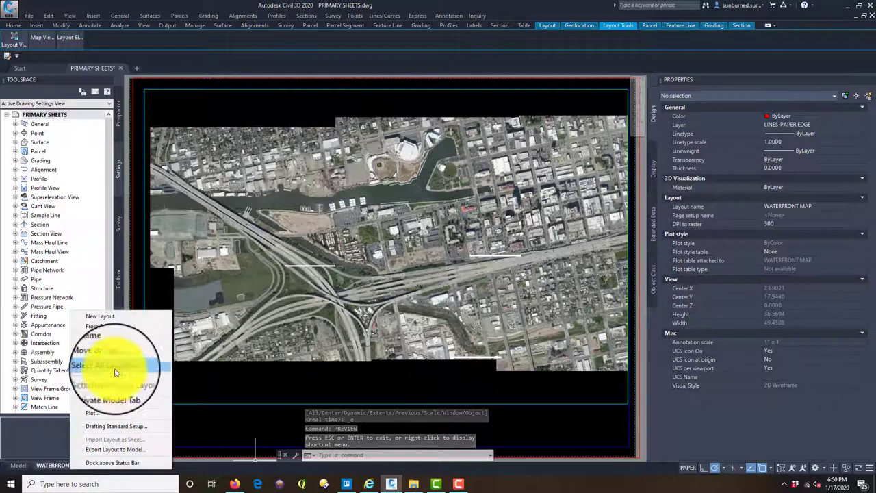
left_click(113, 409)
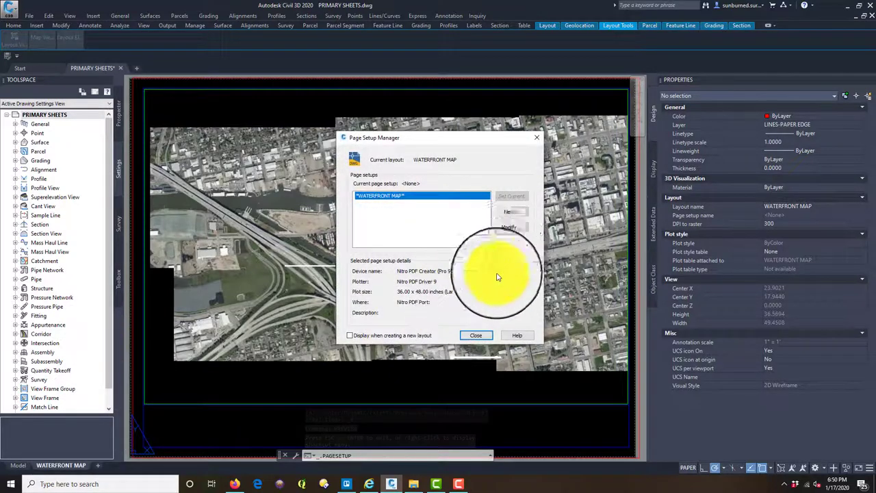
left_click(526, 229)
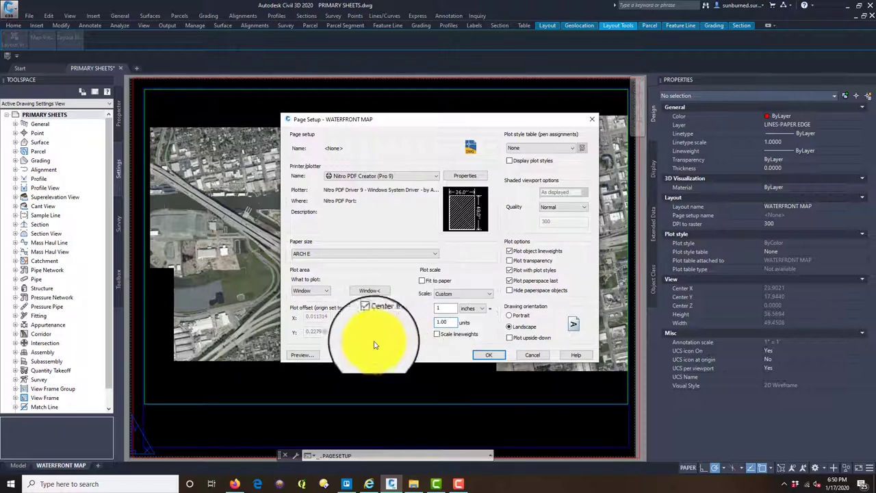
left_click(370, 291)
scroll(372, 295, "down", 2)
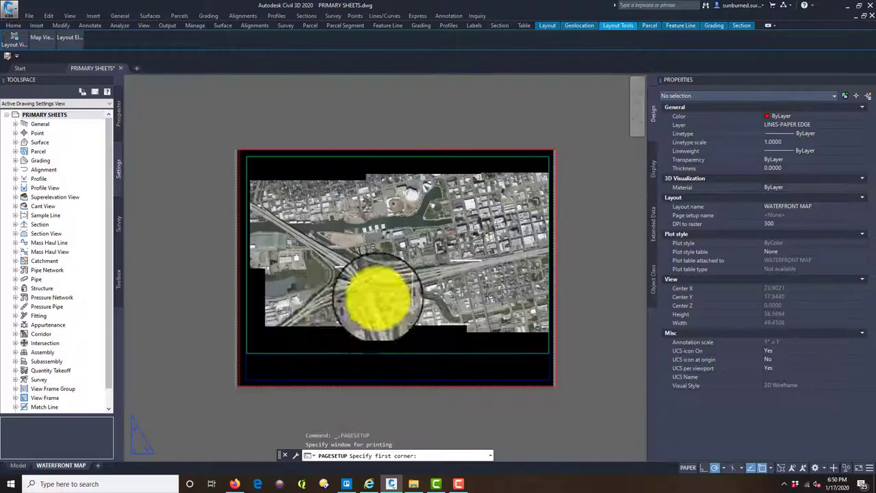
left_click(264, 379)
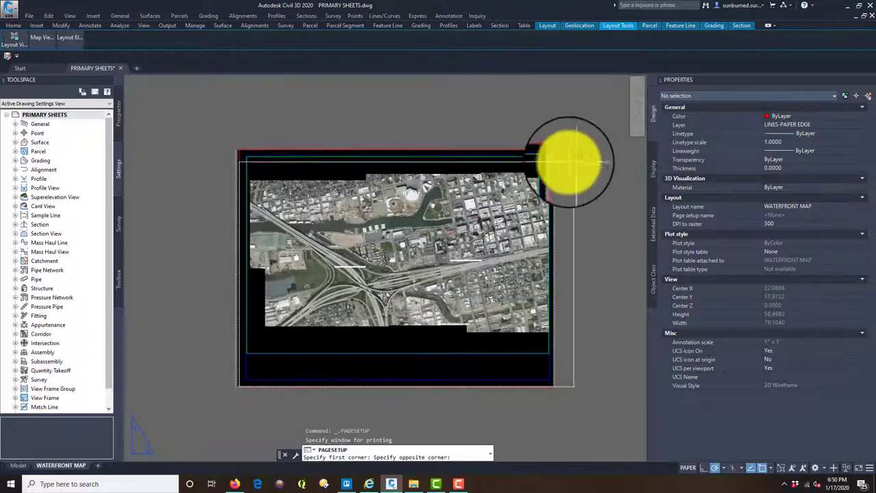
left_click(556, 149)
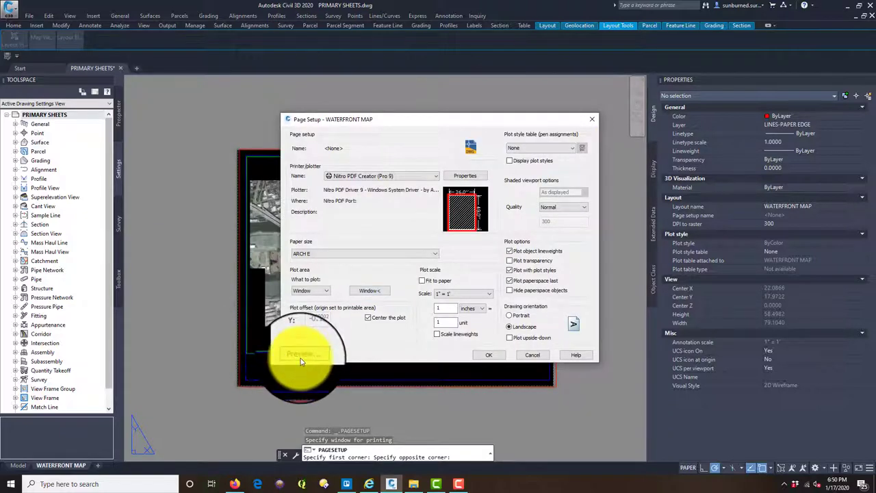
Preview the plot with the redefined window, check the margins around the sheet border and exit the preview
left_click(300, 358)
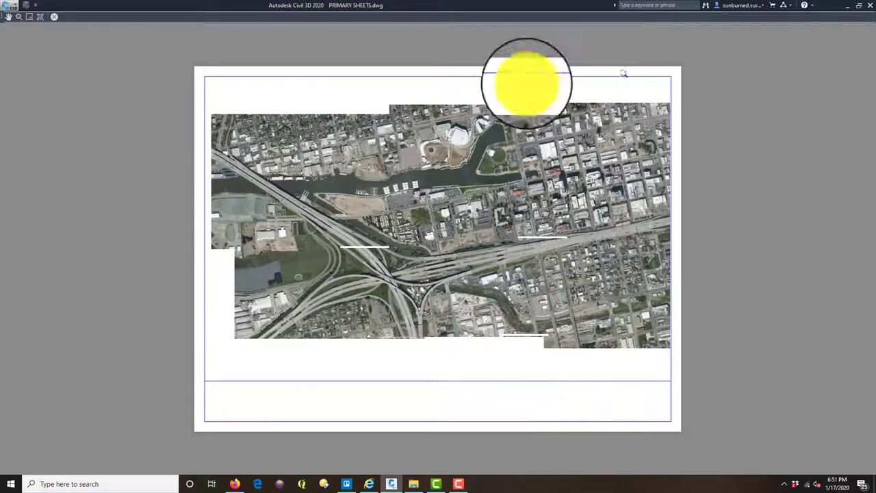
right_click(752, 215)
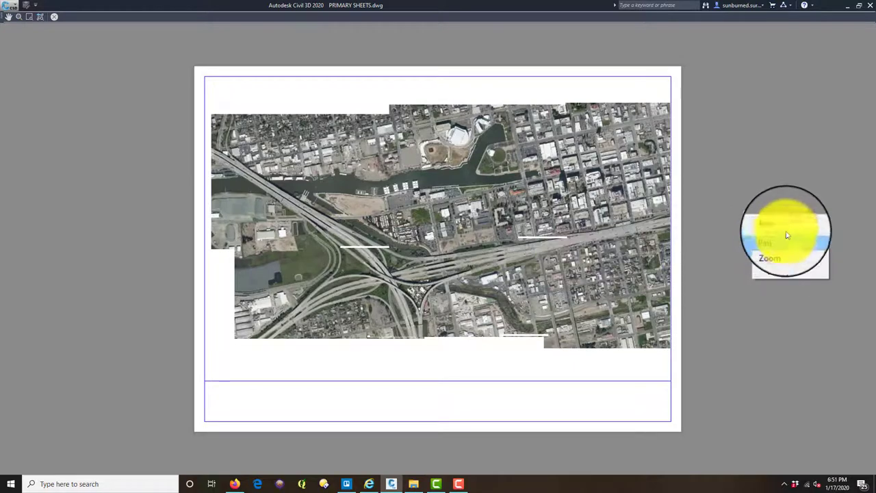
left_click(782, 227)
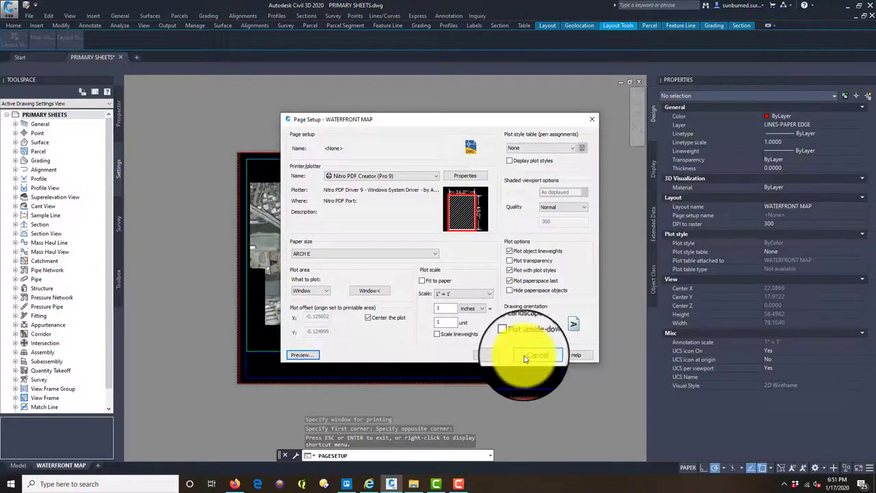
Accept the revised WATERFRONT MAP page setup and save the drawing
left_click(492, 358)
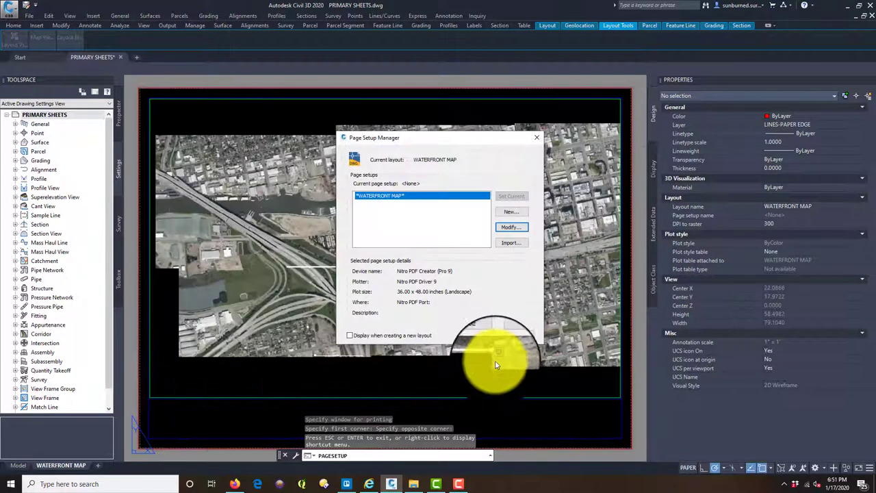
left_click(482, 336)
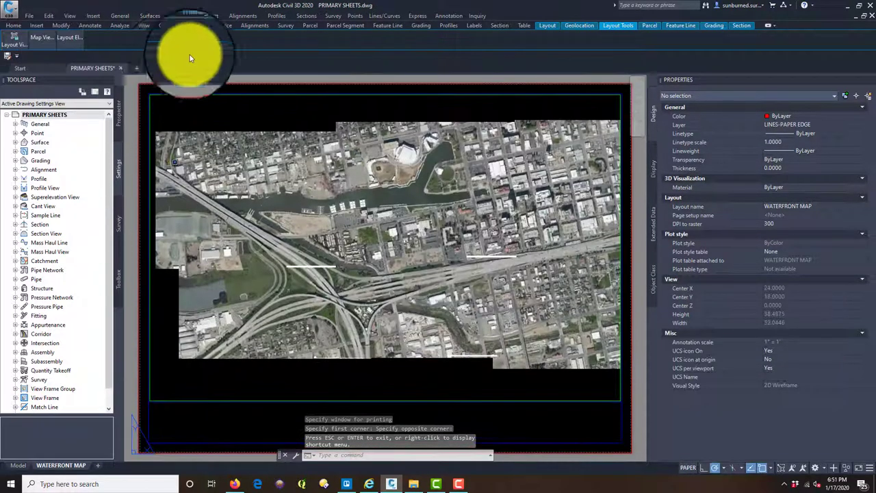
left_click(27, 19)
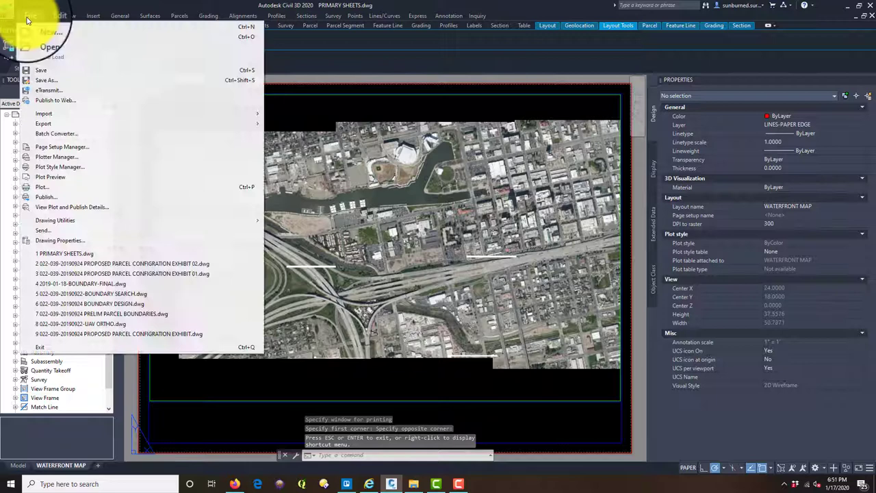
left_click(43, 71)
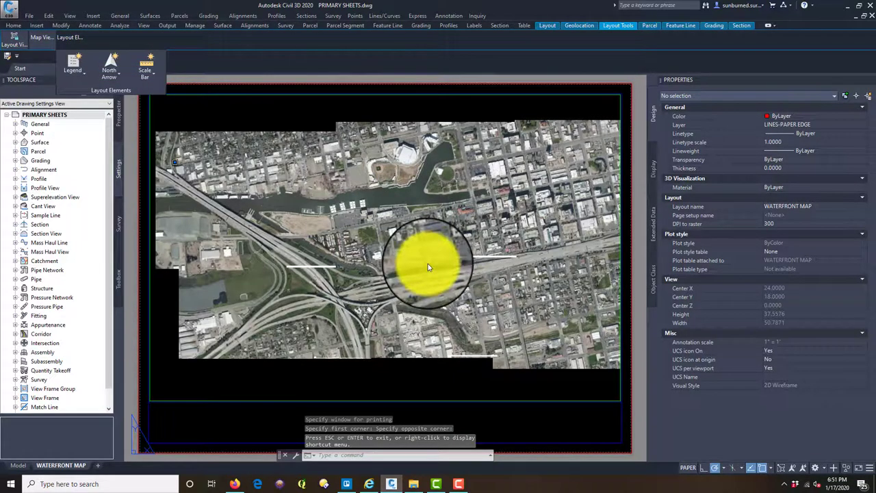